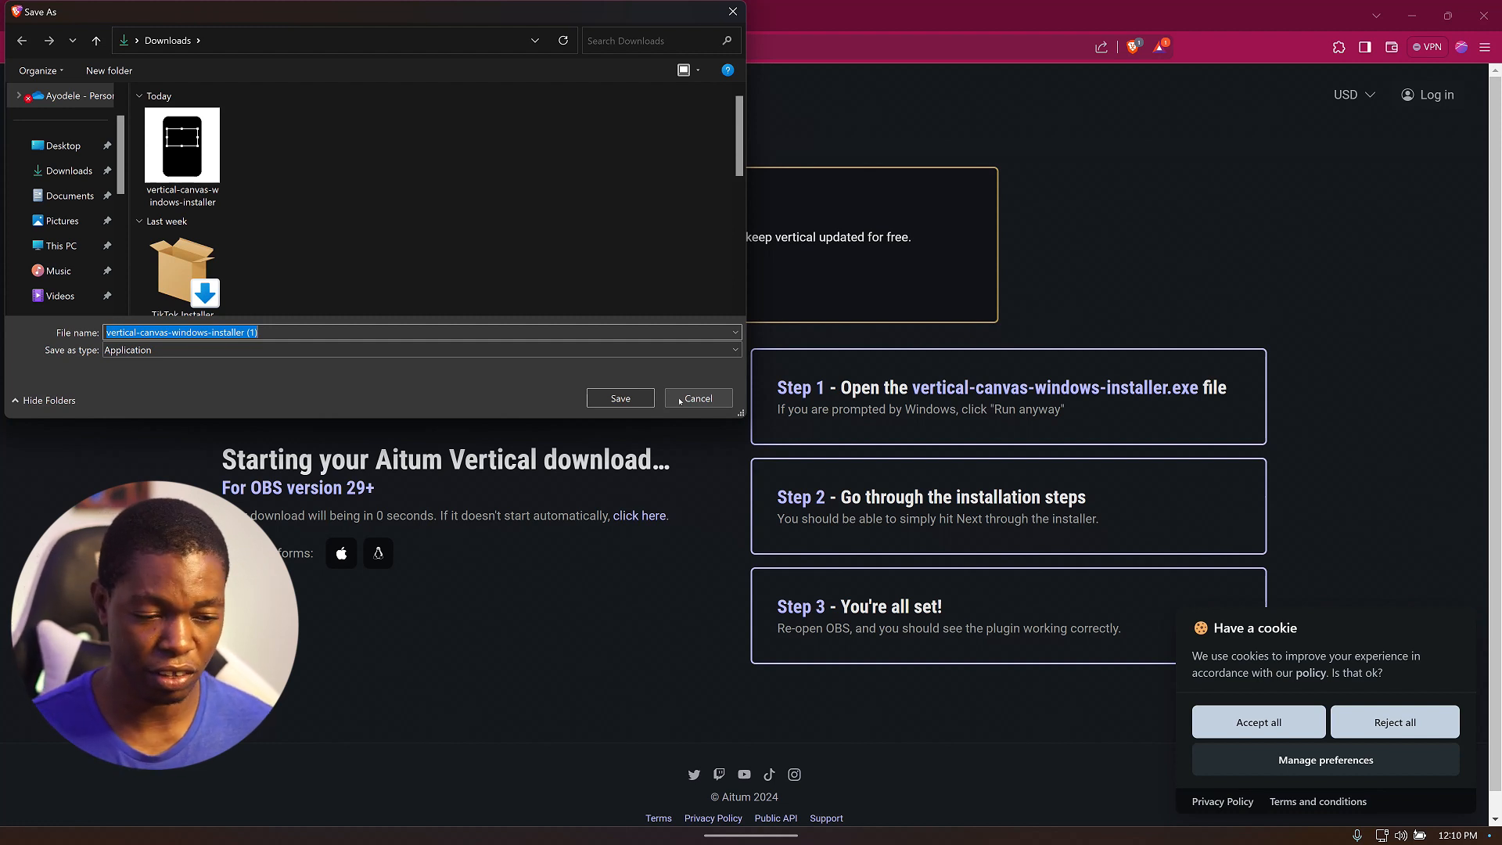
# Close the save dialog and check the browser's download history for the vertical-canvas installer.
pyautogui.click(646, 399)
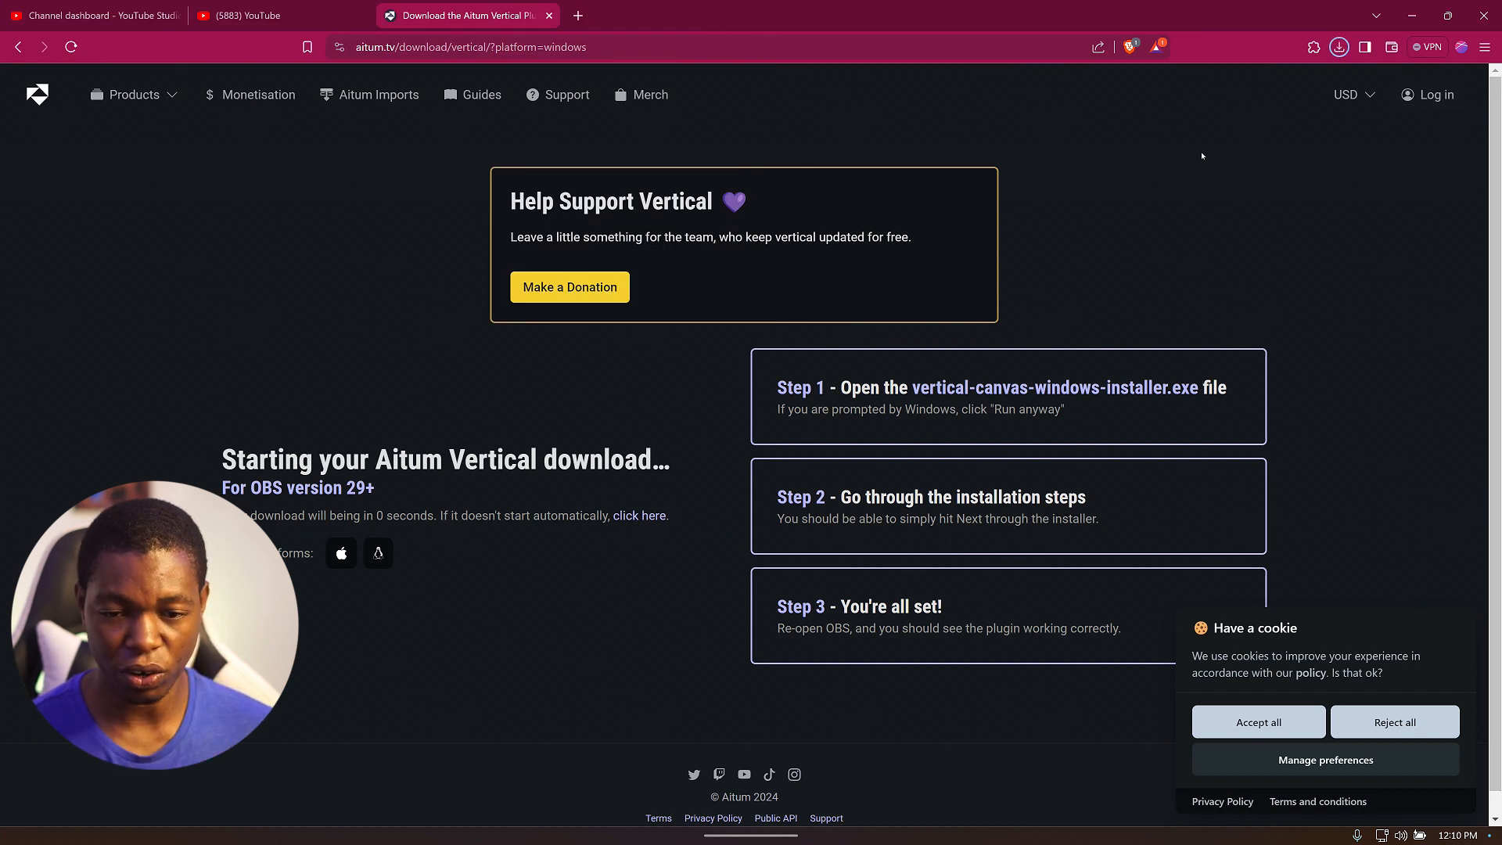
pyautogui.click(1340, 47)
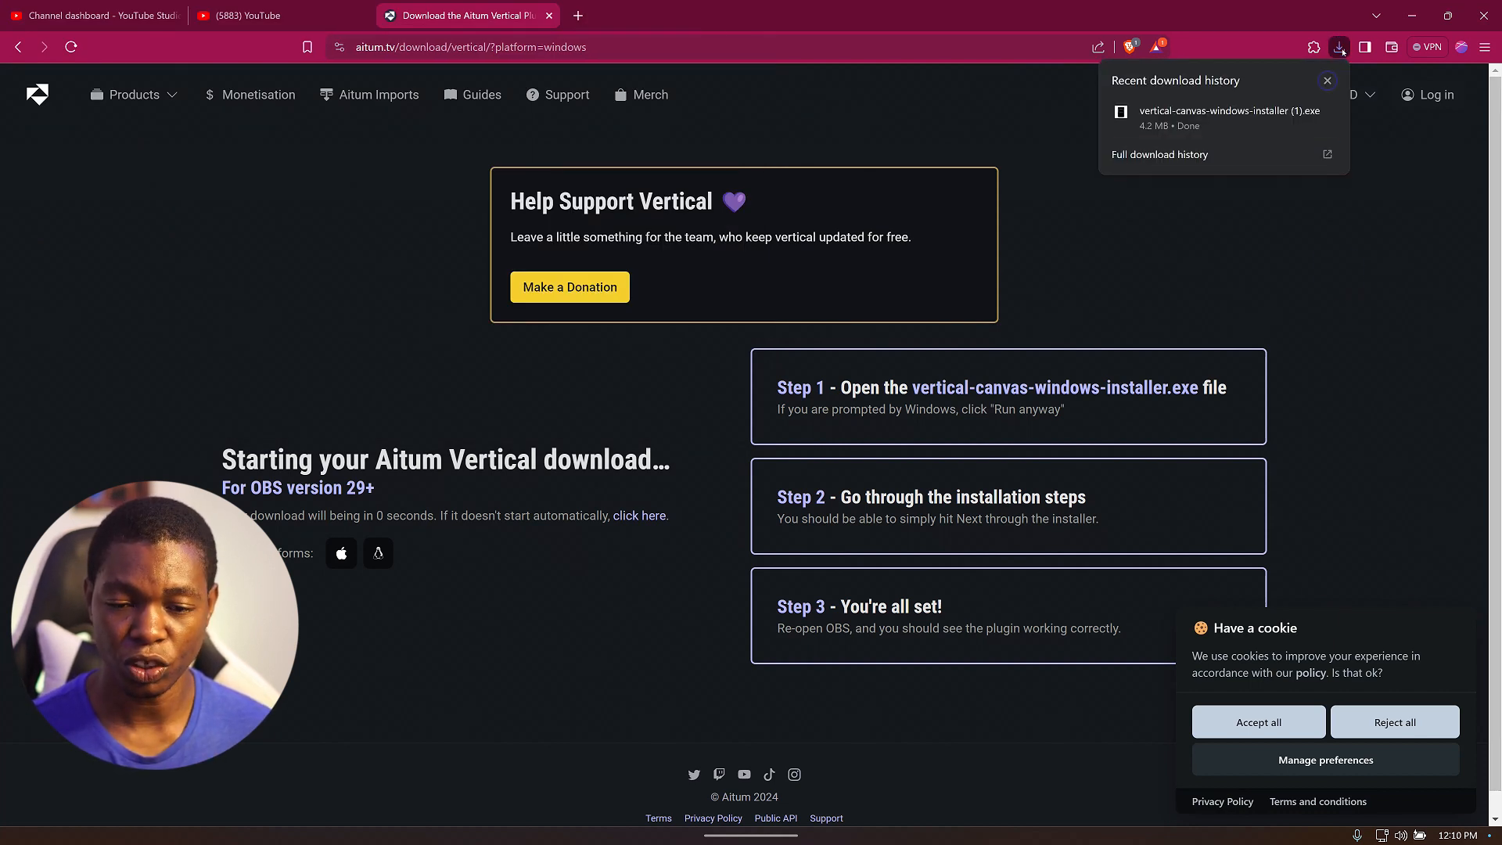
pyautogui.click(1239, 291)
# Switch to OBS and add the existing Video Capture Device to the vertical canvas sources.
pyautogui.moveTo(1020, 842)
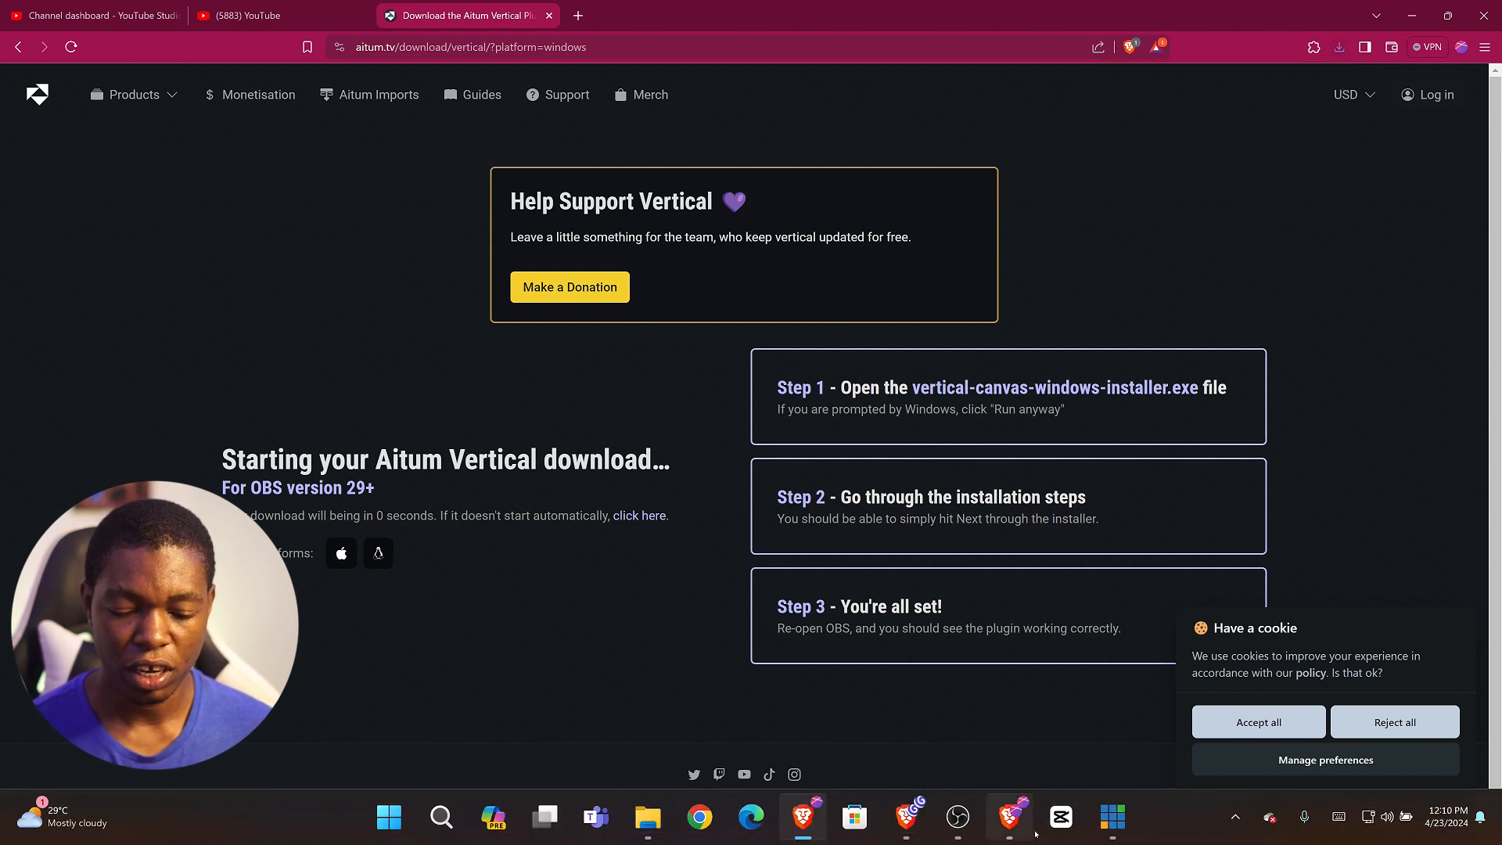
pyautogui.click(956, 837)
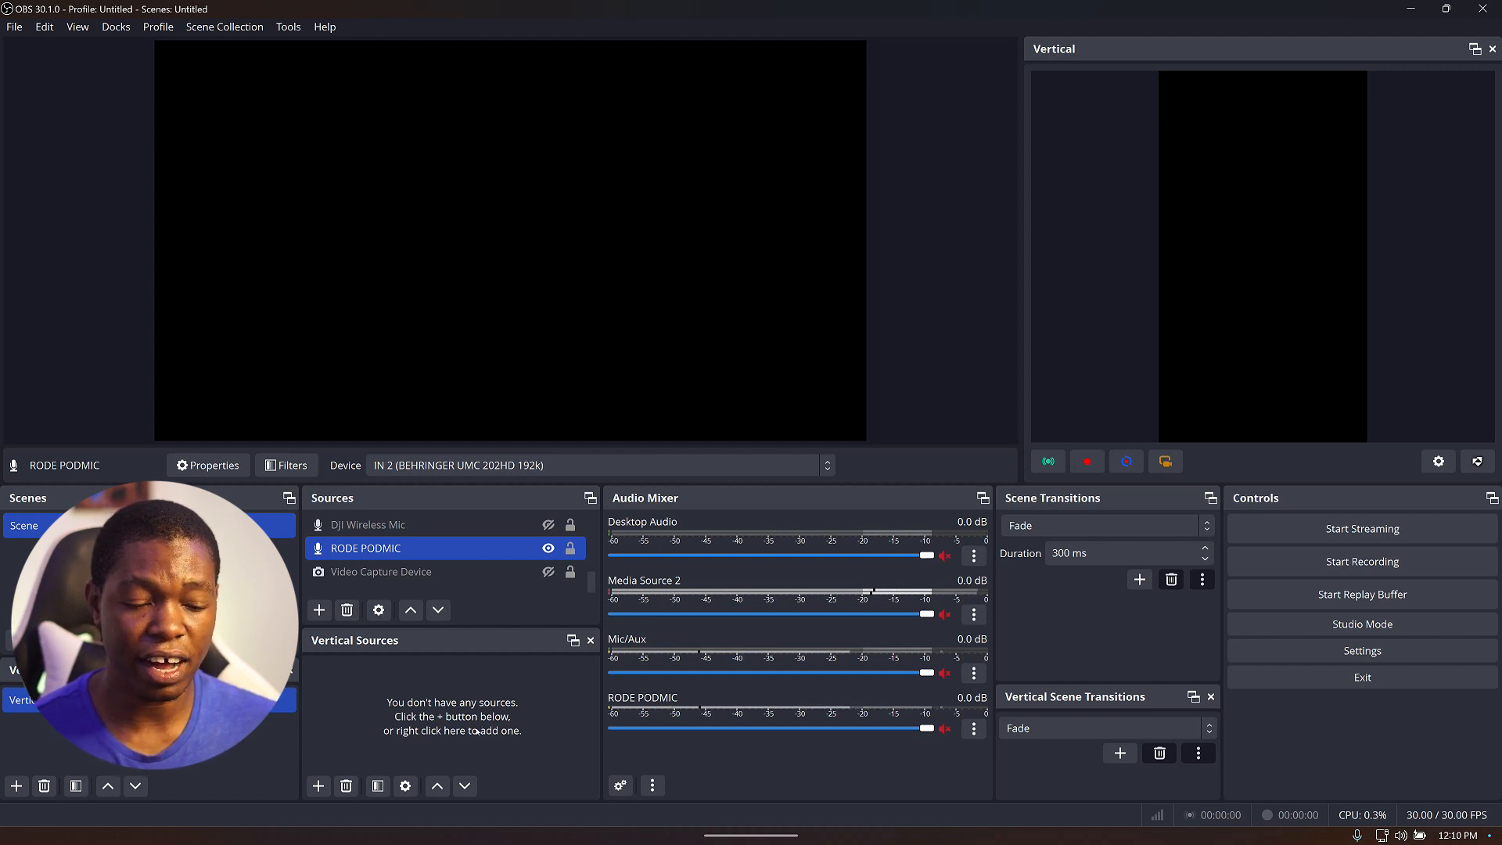
pyautogui.click(318, 785)
pyautogui.moveTo(438, 720)
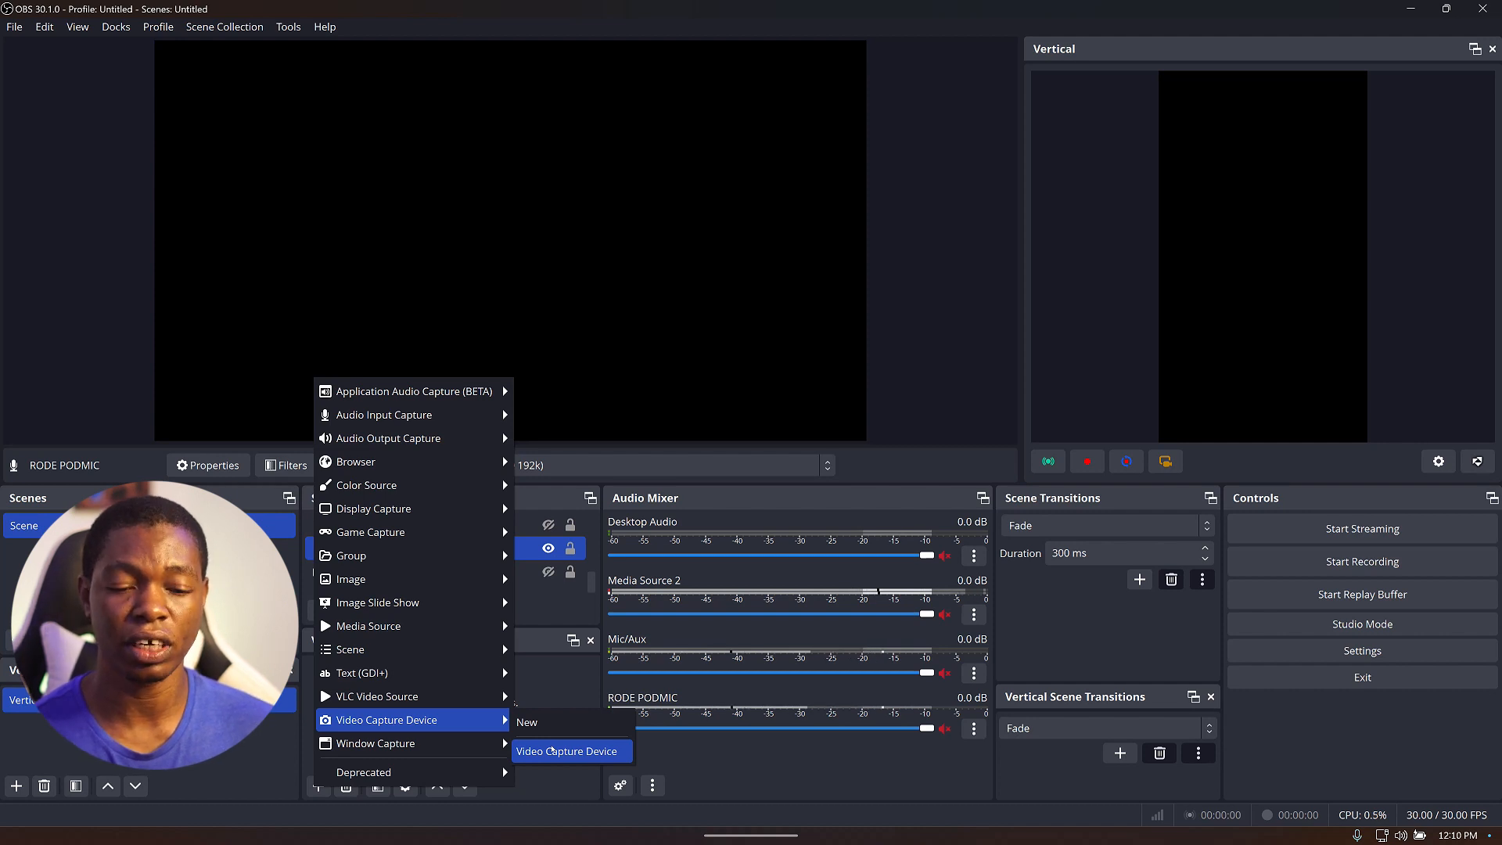
pyautogui.click(552, 751)
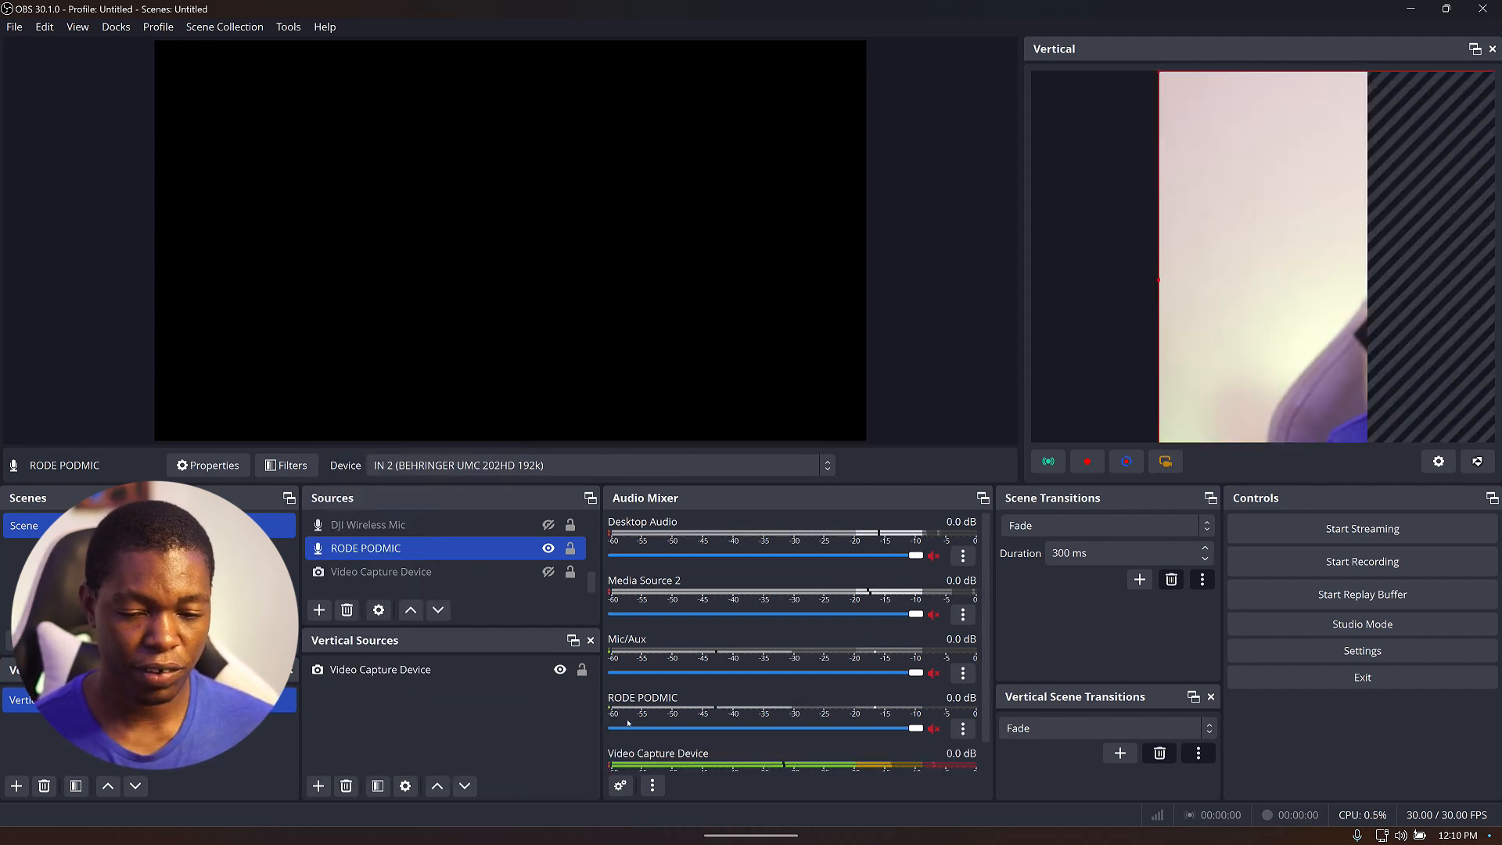
# Reposition the webcam image in the vertical preview so the face is centred.
pyautogui.scroll(-2, 986, 747)
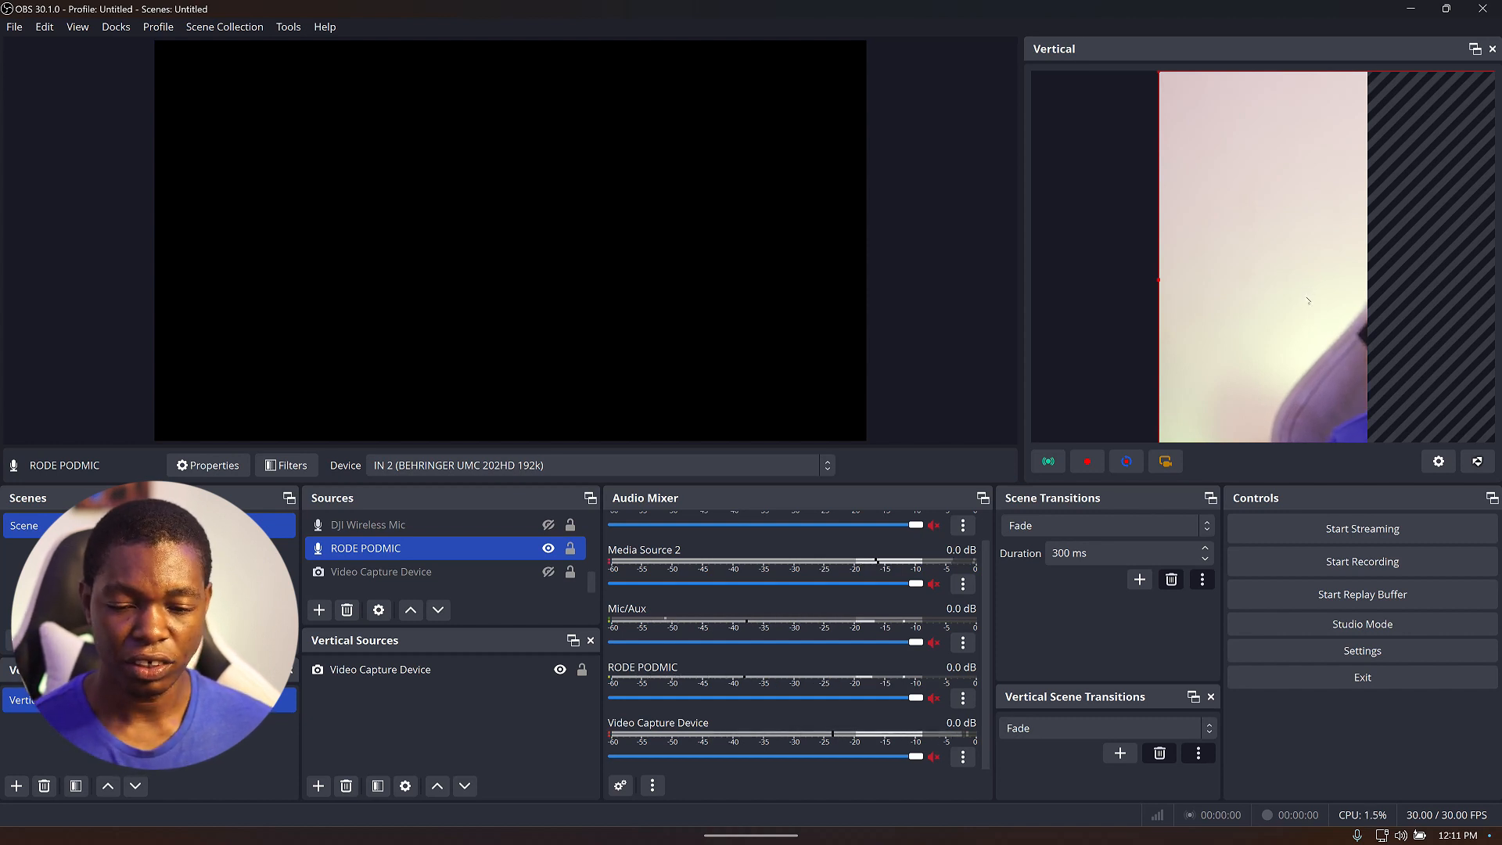
pyautogui.moveTo(1309, 301); pyautogui.dragTo(1033, 255)
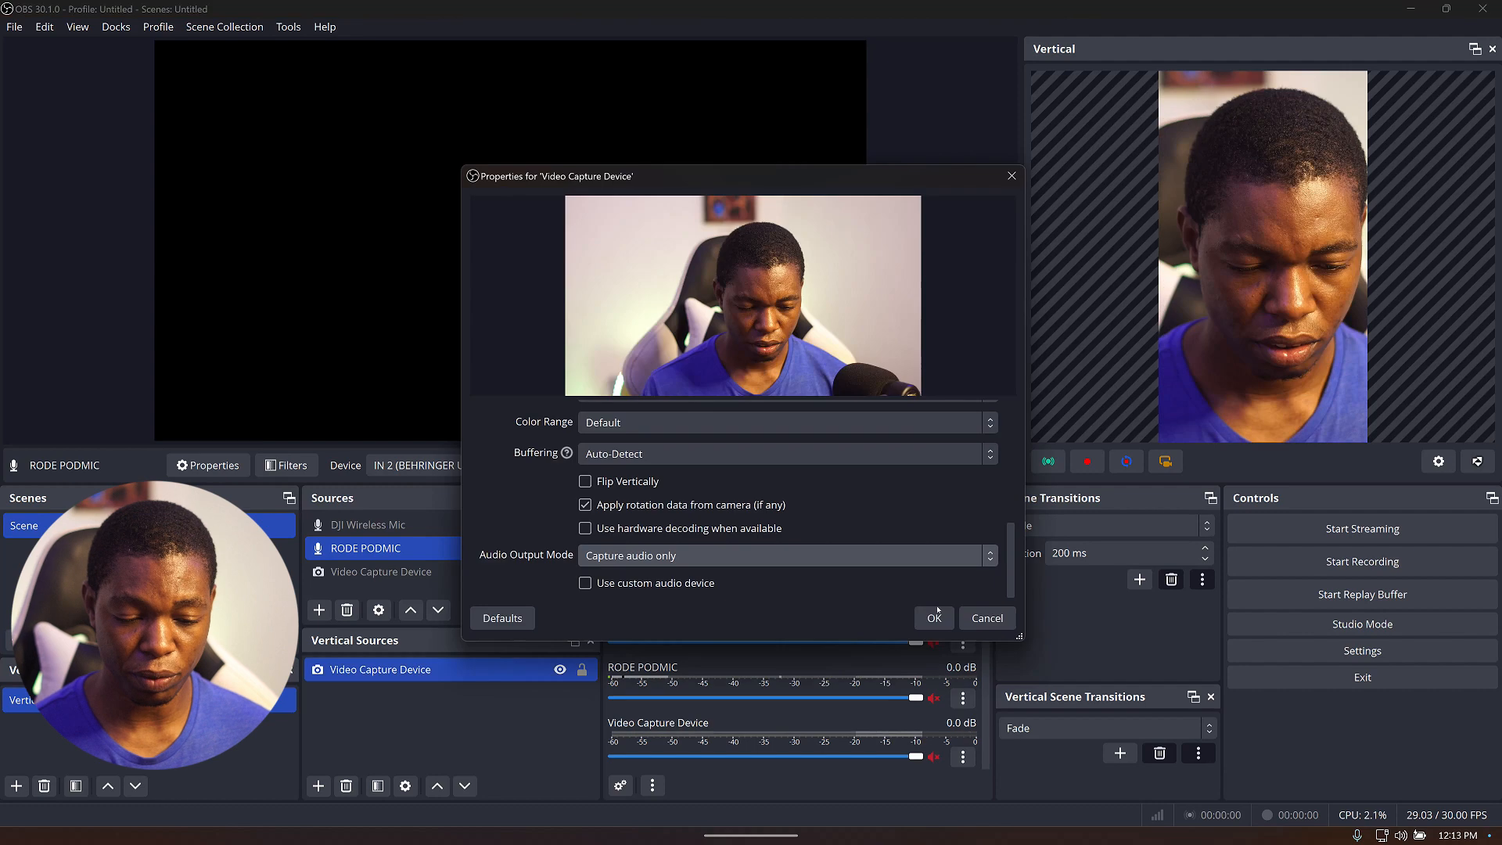
pyautogui.click(934, 618)
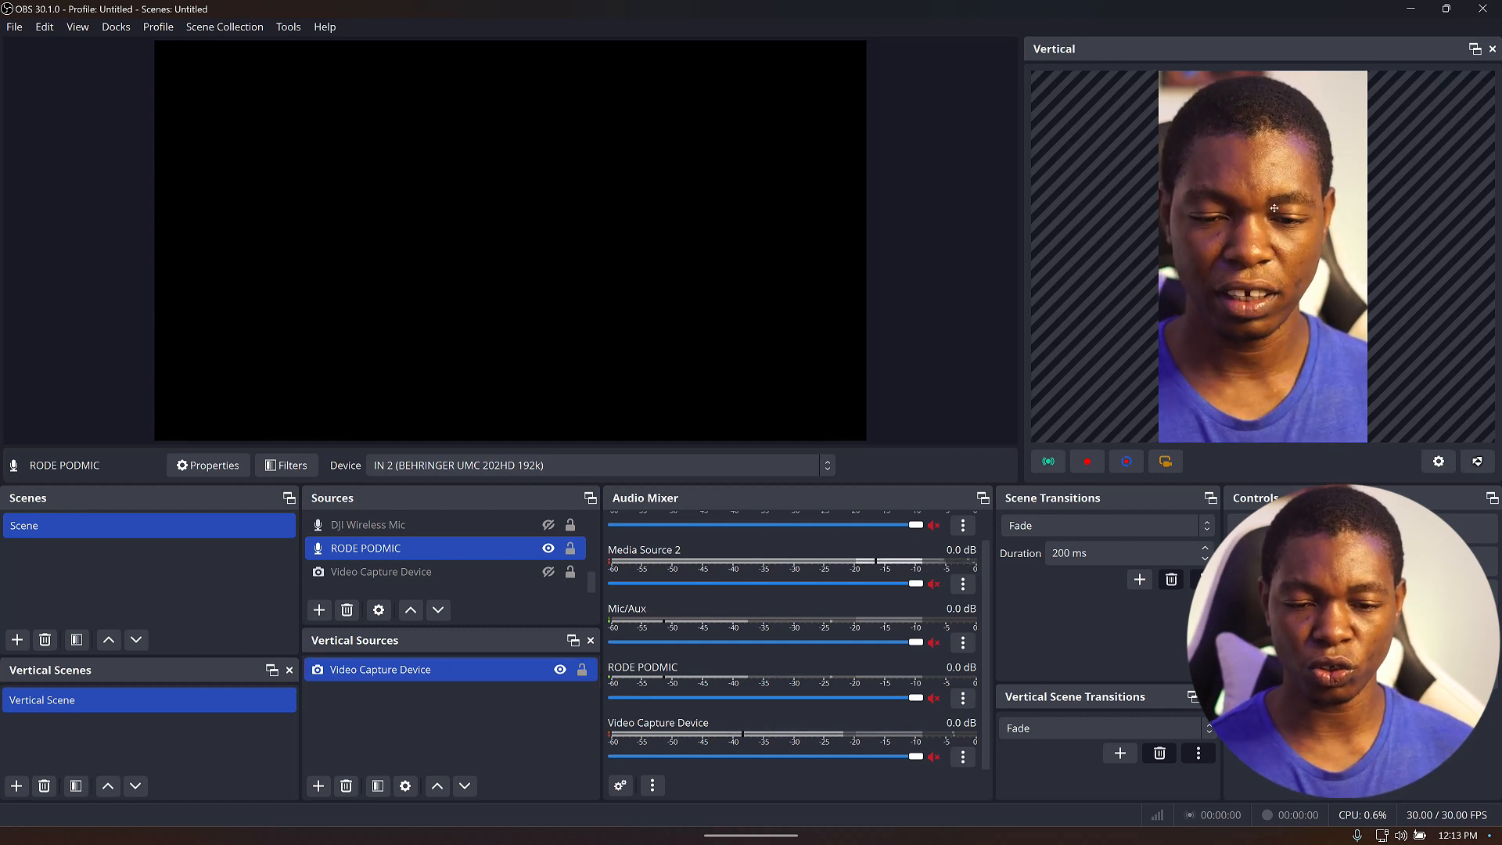
# Fit the Video Capture Device to the vertical screen using the Transform options.
pyautogui.moveTo(1274, 208); pyautogui.dragTo(1182, 142)
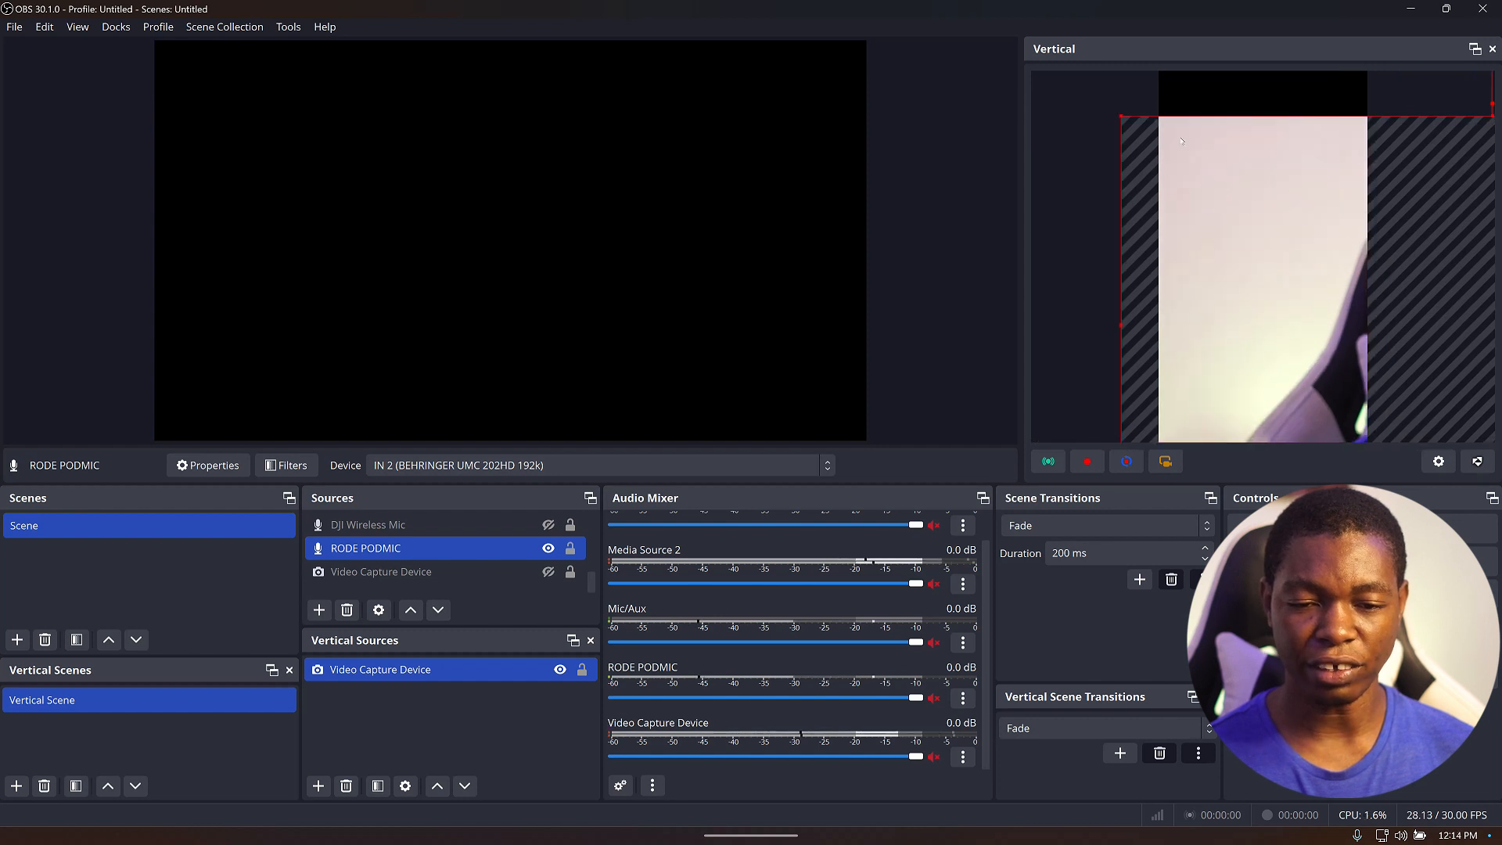
pyautogui.rightClick(1274, 258)
pyautogui.click(1227, 227)
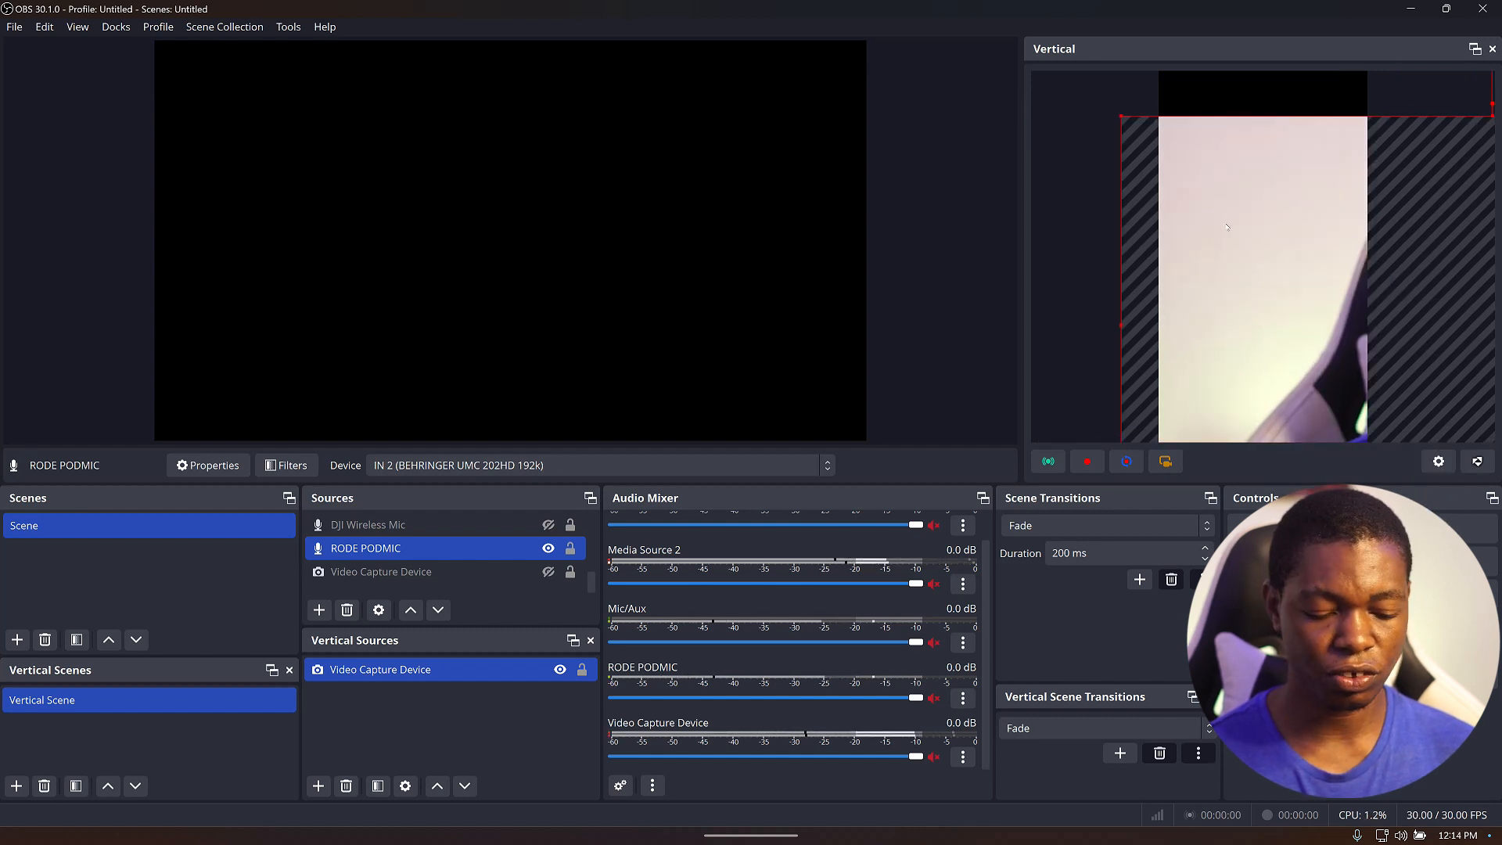
pyautogui.rightClick(1227, 227)
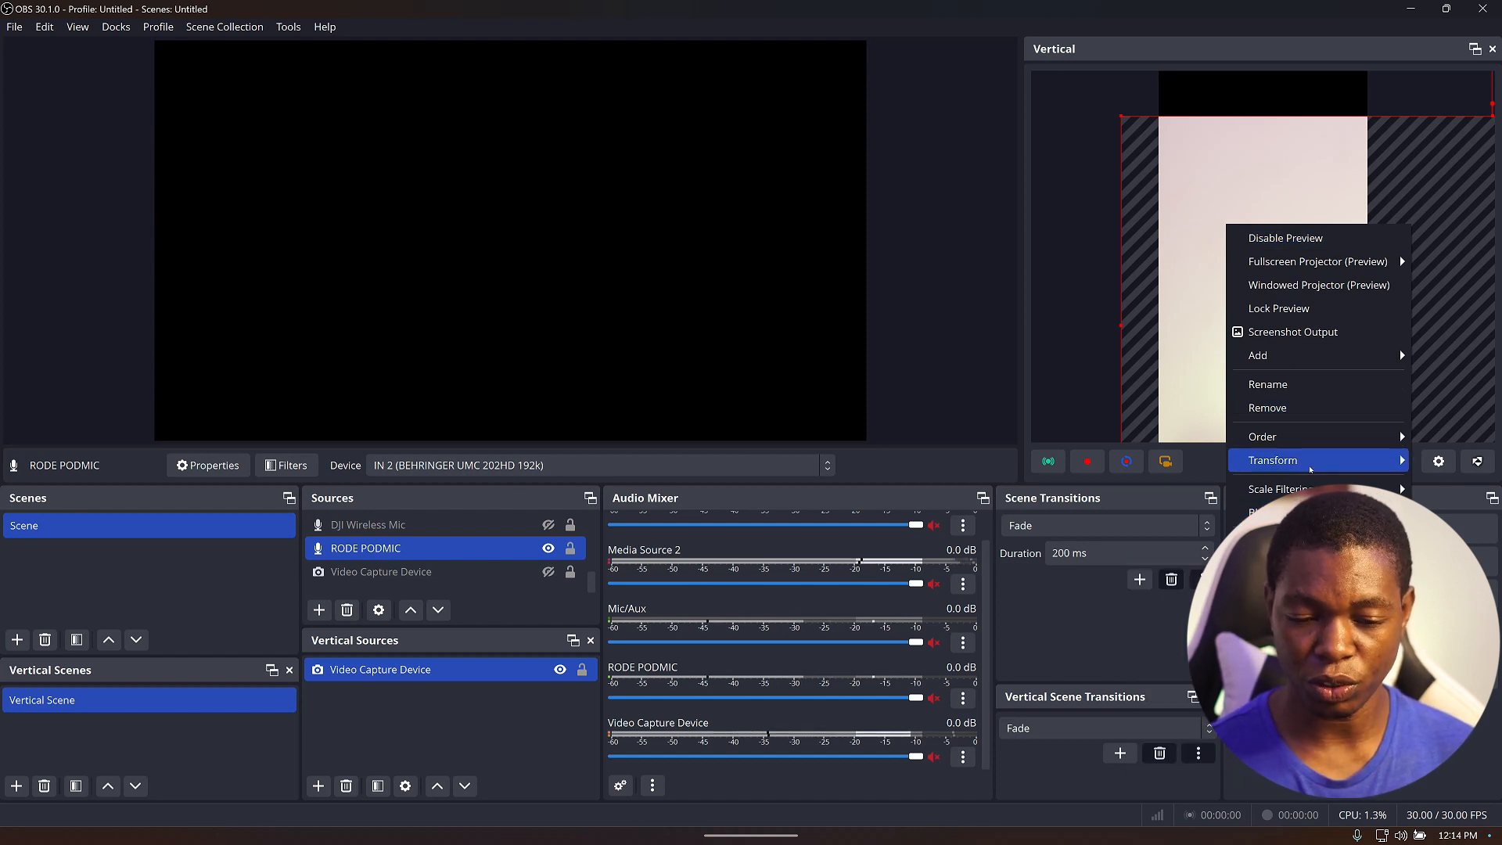
pyautogui.moveTo(1311, 468)
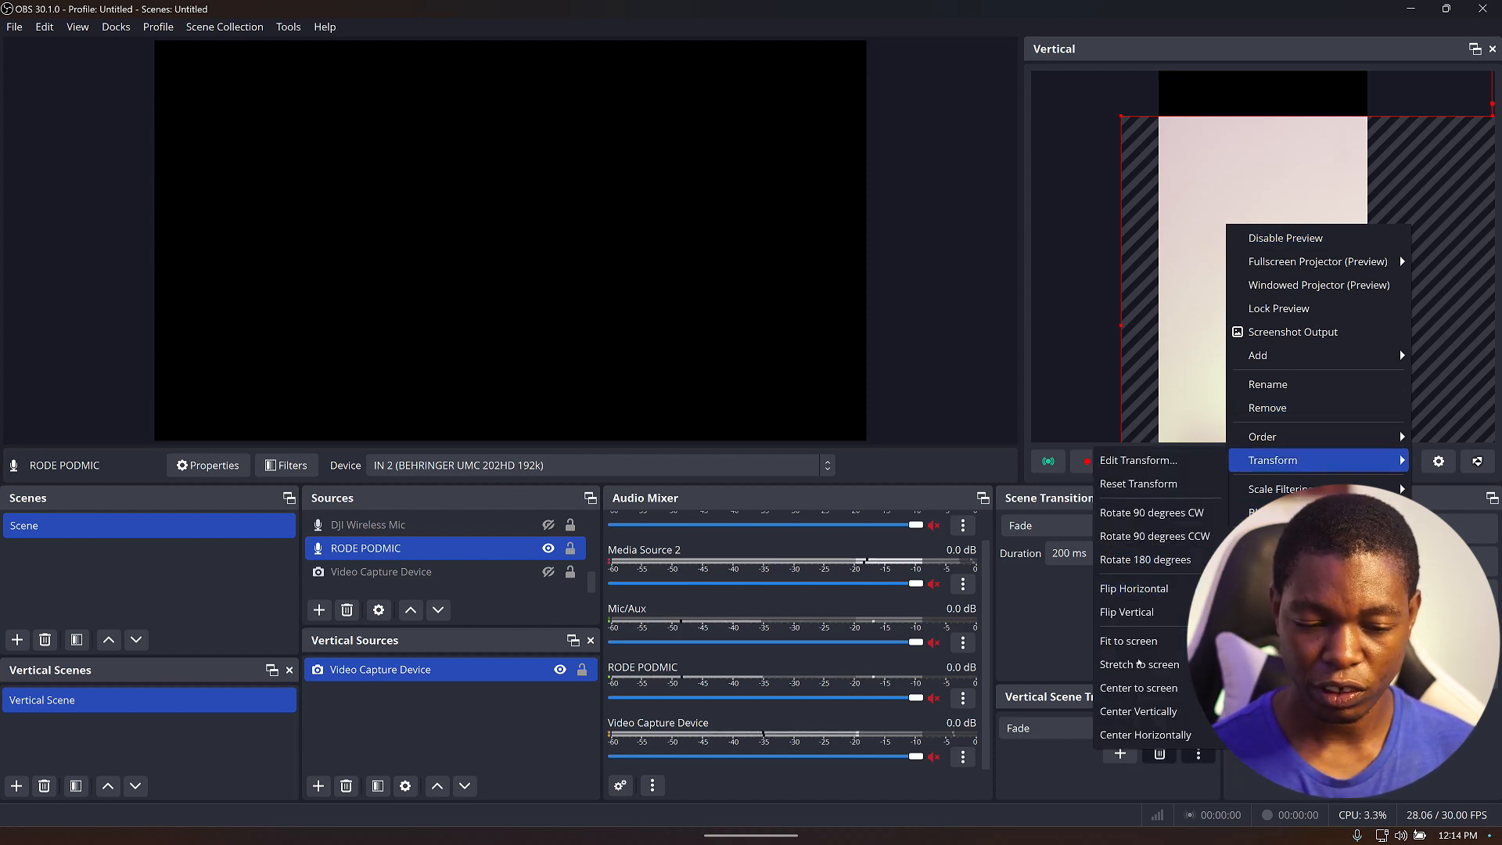
pyautogui.click(1142, 643)
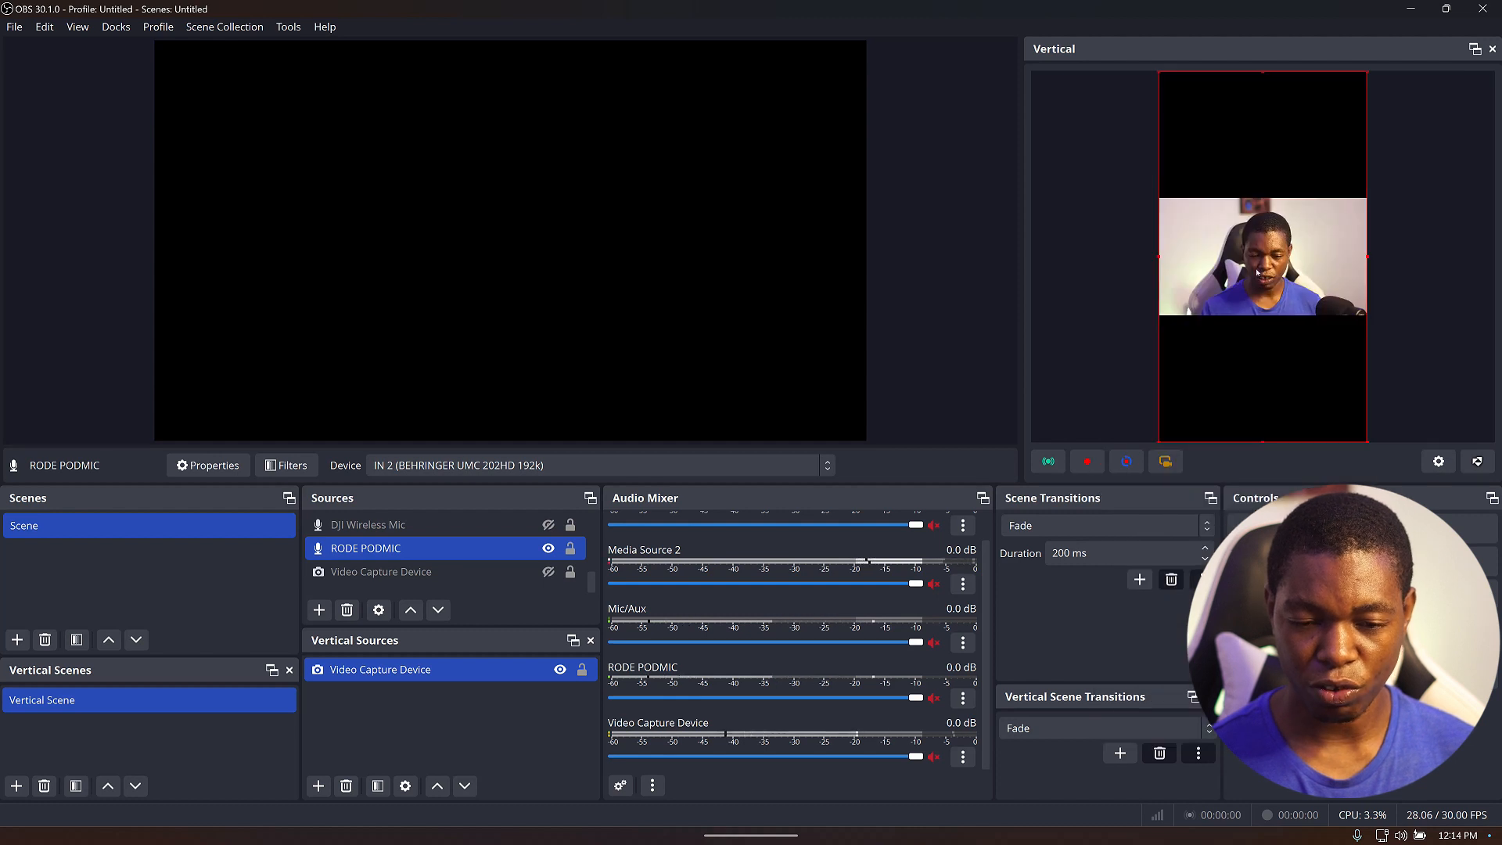
# Move the webcam image up to the top edge of the vertical canvas.
pyautogui.moveTo(1263, 239); pyautogui.dragTo(1256, 147)
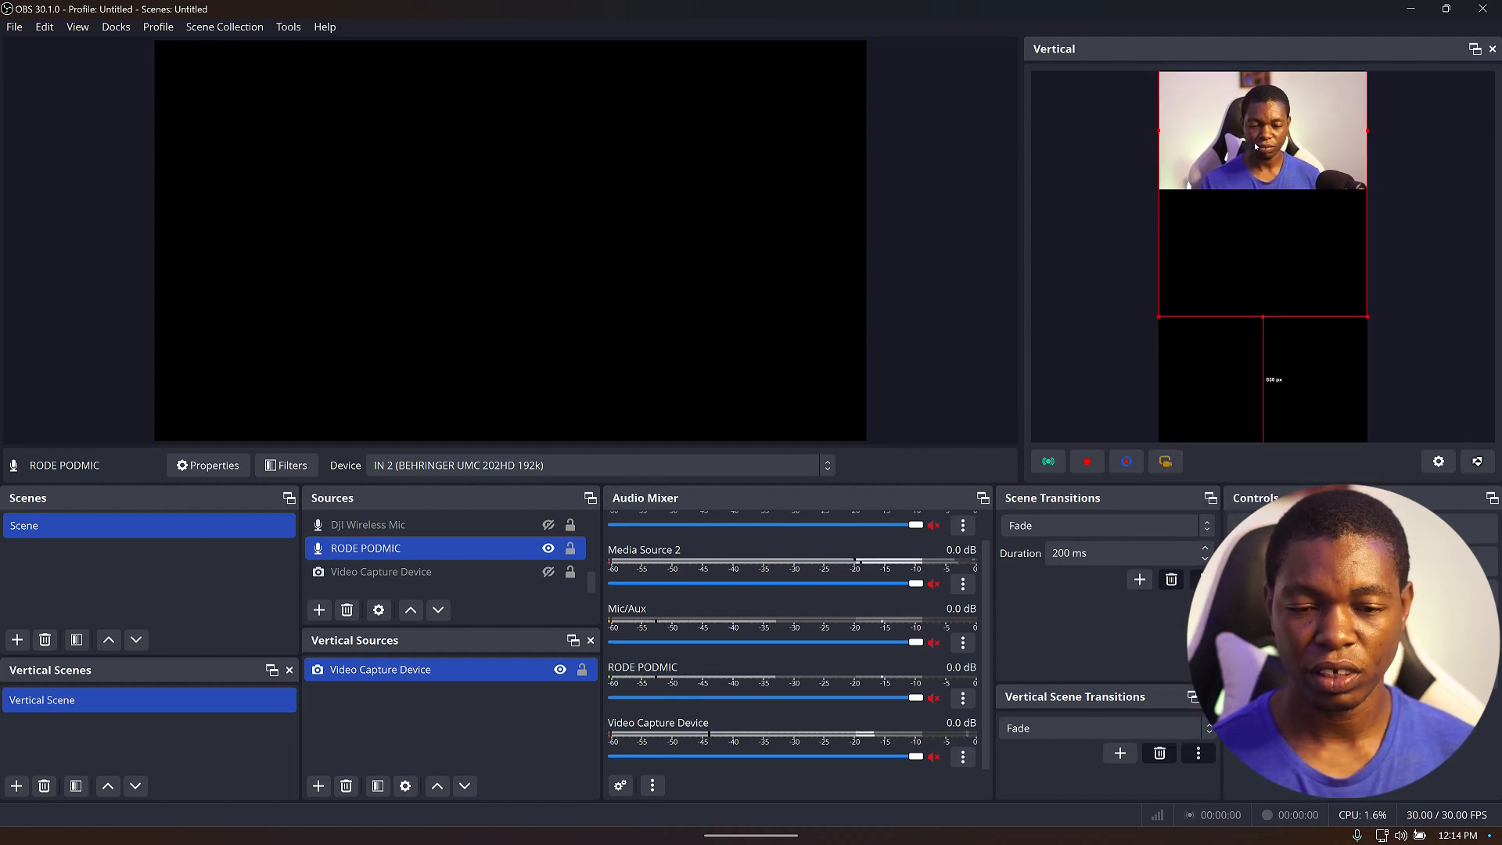
pyautogui.click(1113, 228)
pyautogui.moveTo(1256, 117); pyautogui.dragTo(1257, 128)
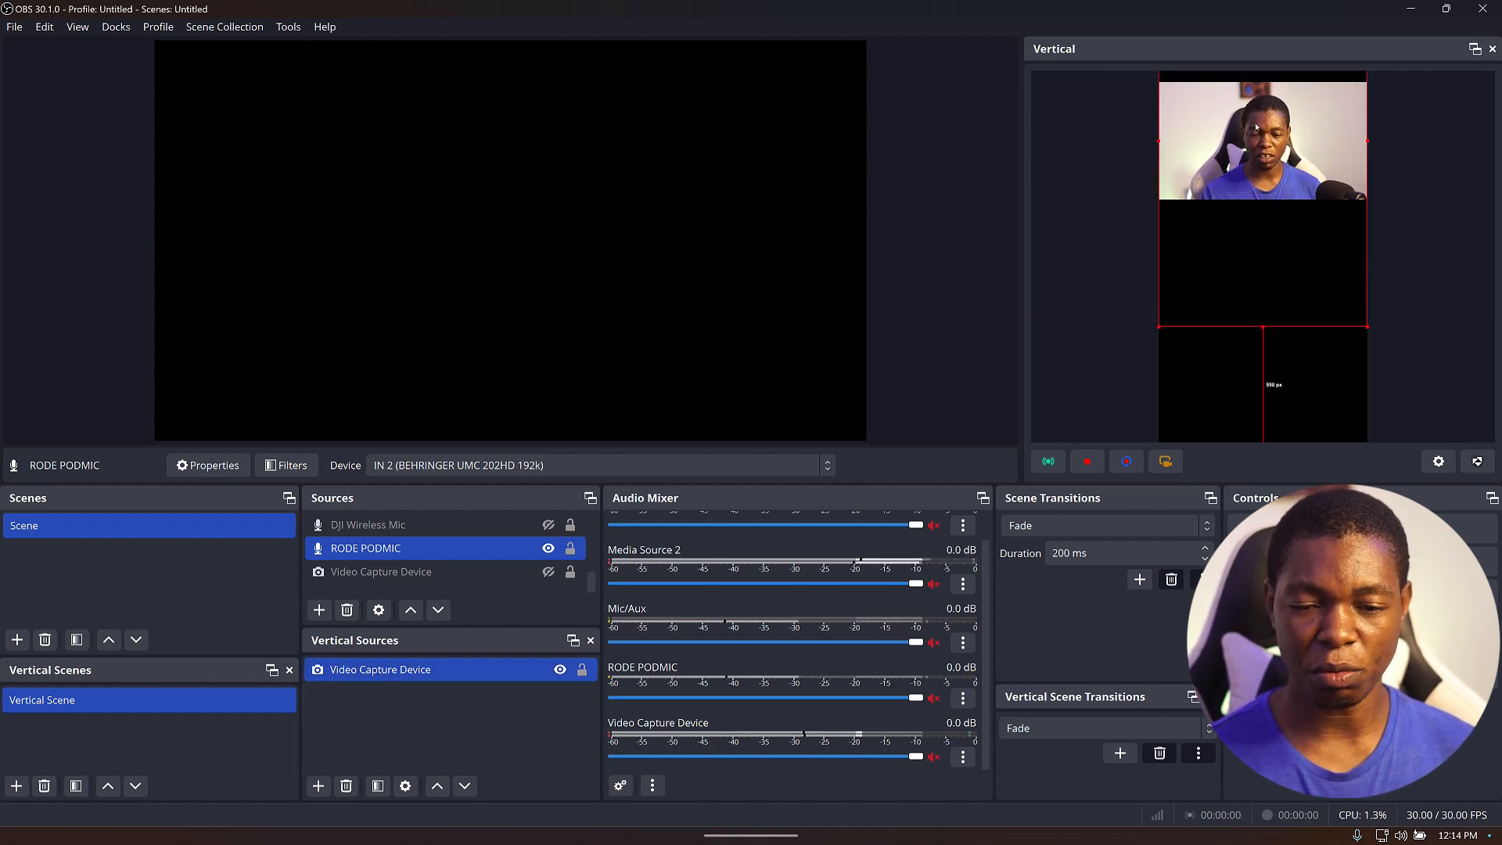
pyautogui.click(1080, 256)
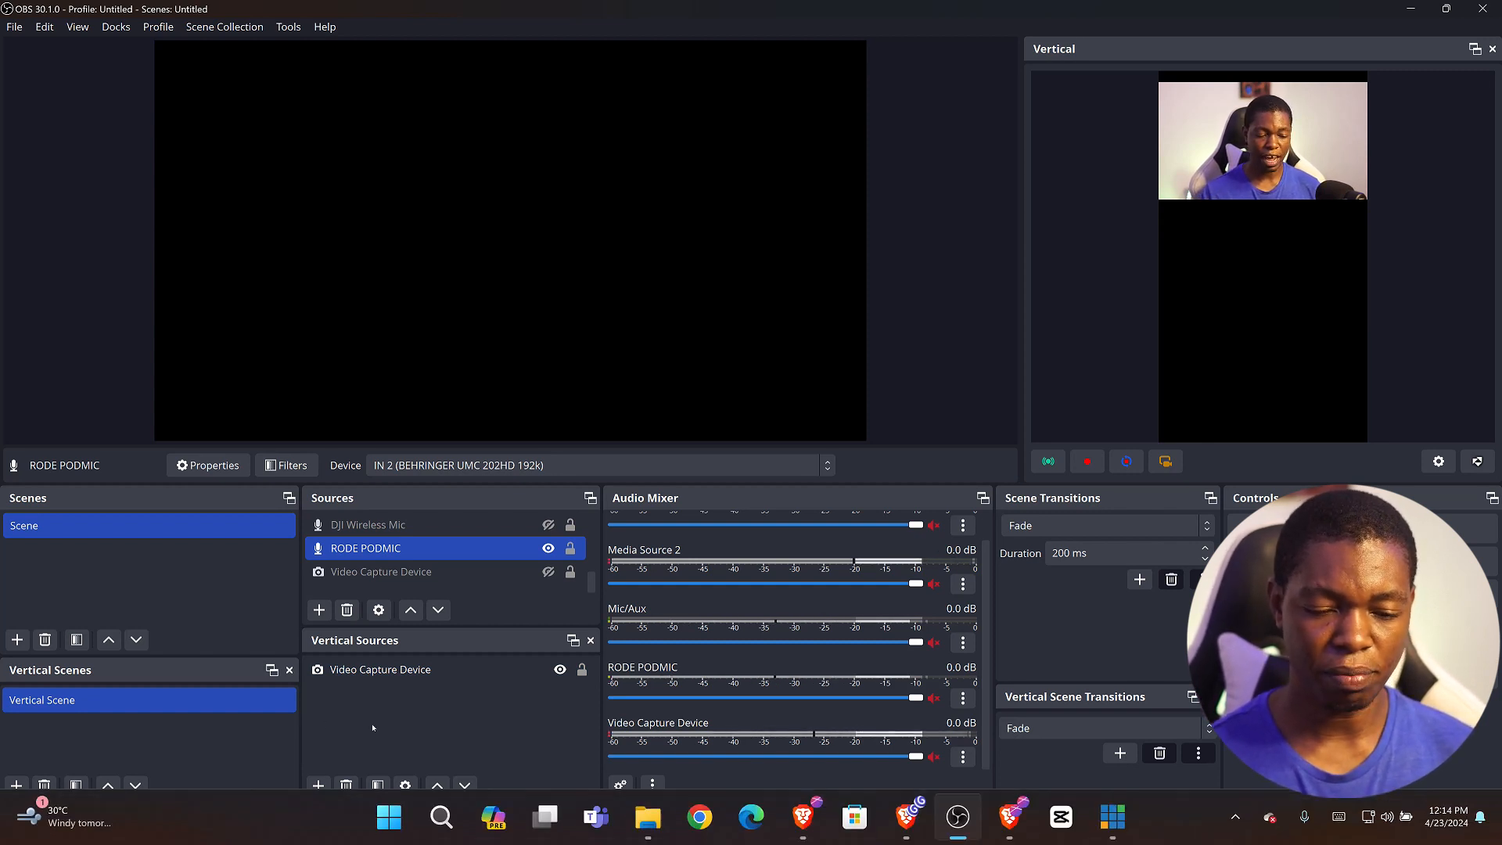
# Add a new Media Source to the vertical canvas sources.
pyautogui.click(318, 786)
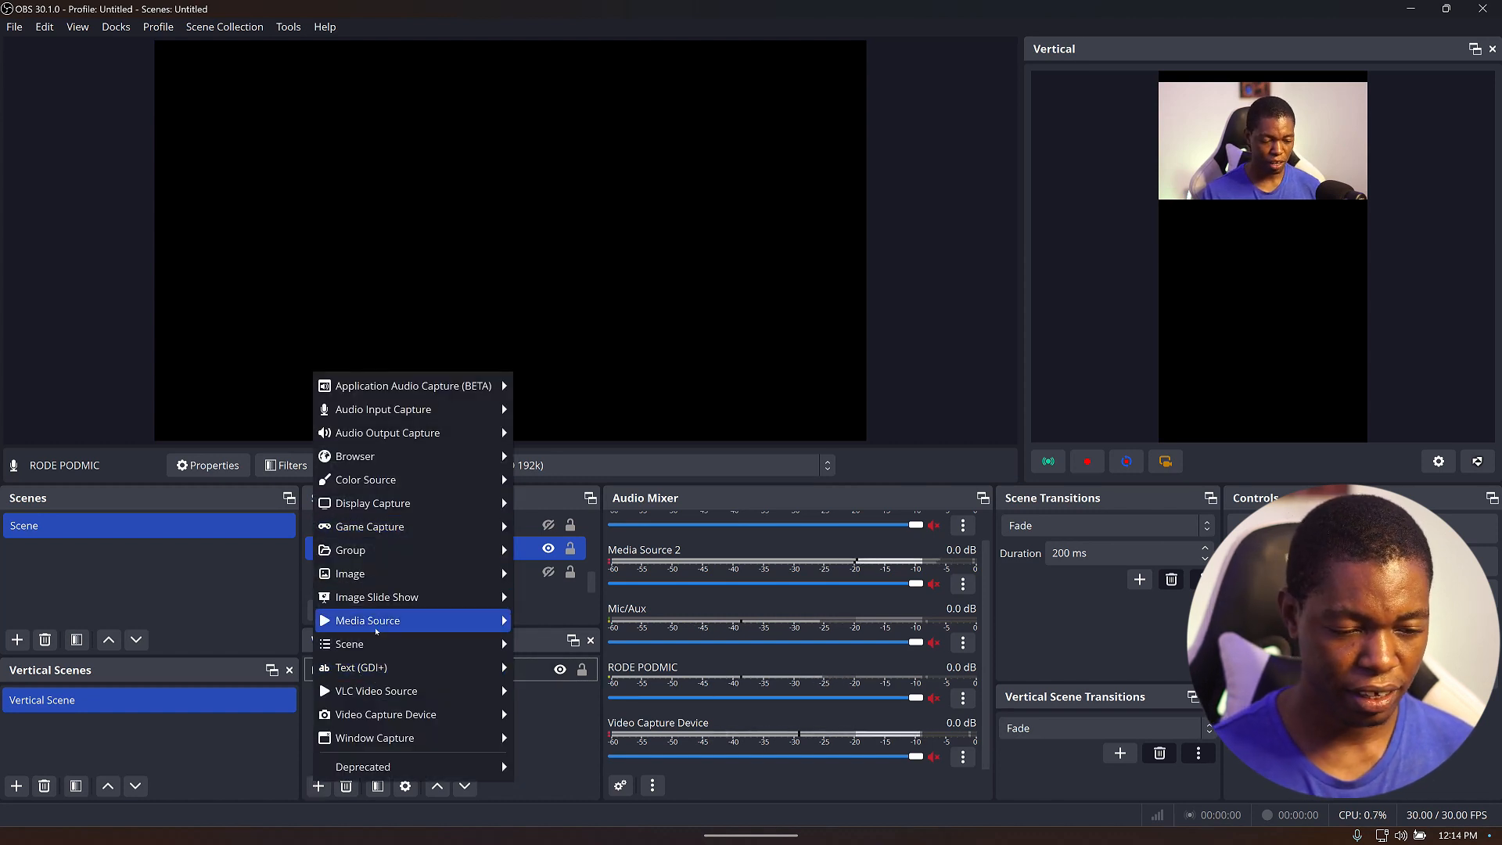
pyautogui.moveTo(415, 620)
pyautogui.click(550, 620)
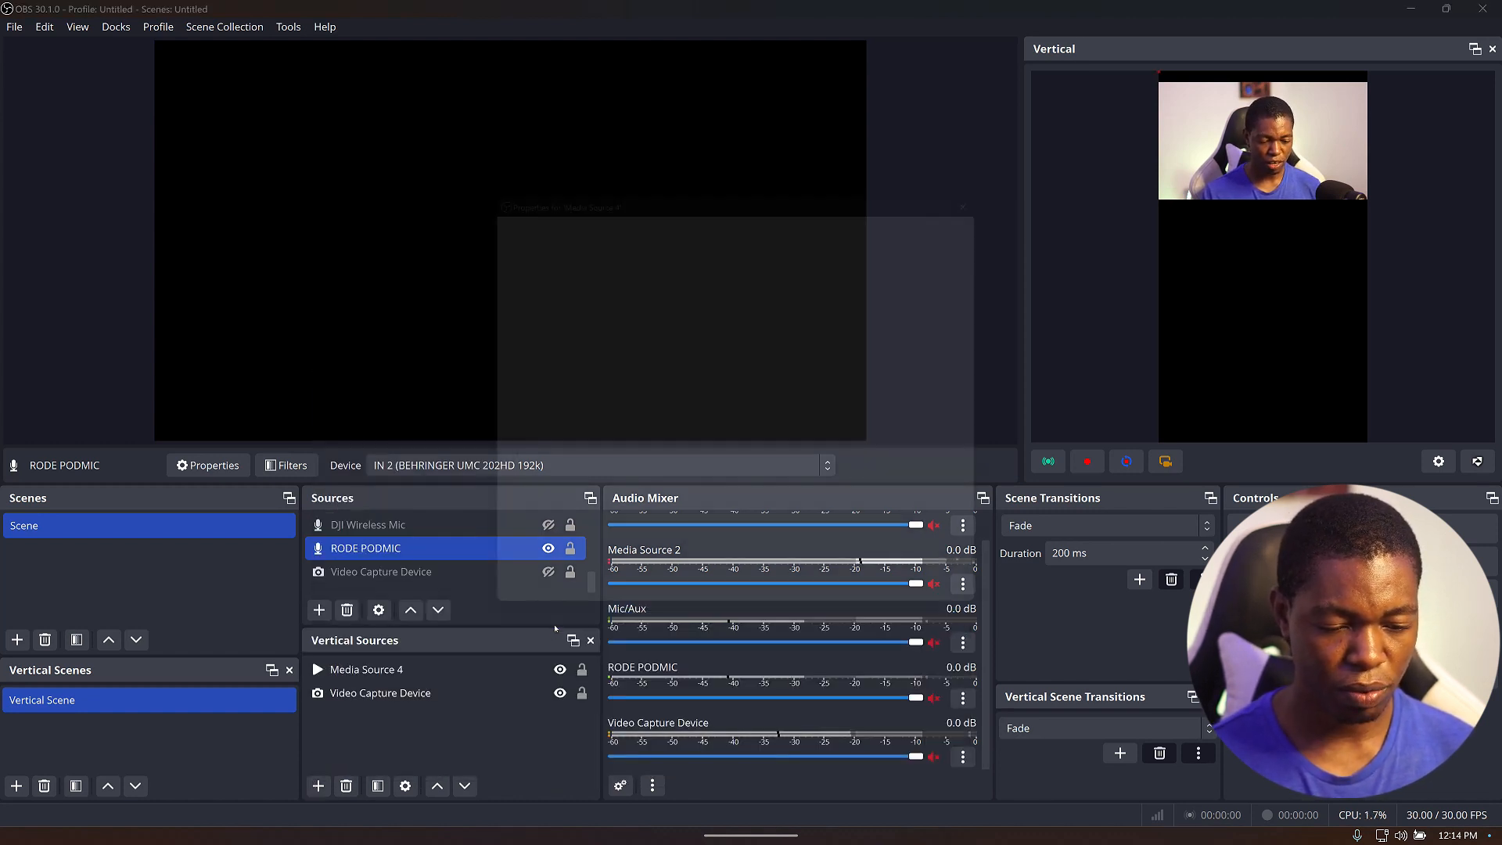
pyautogui.press('Return')
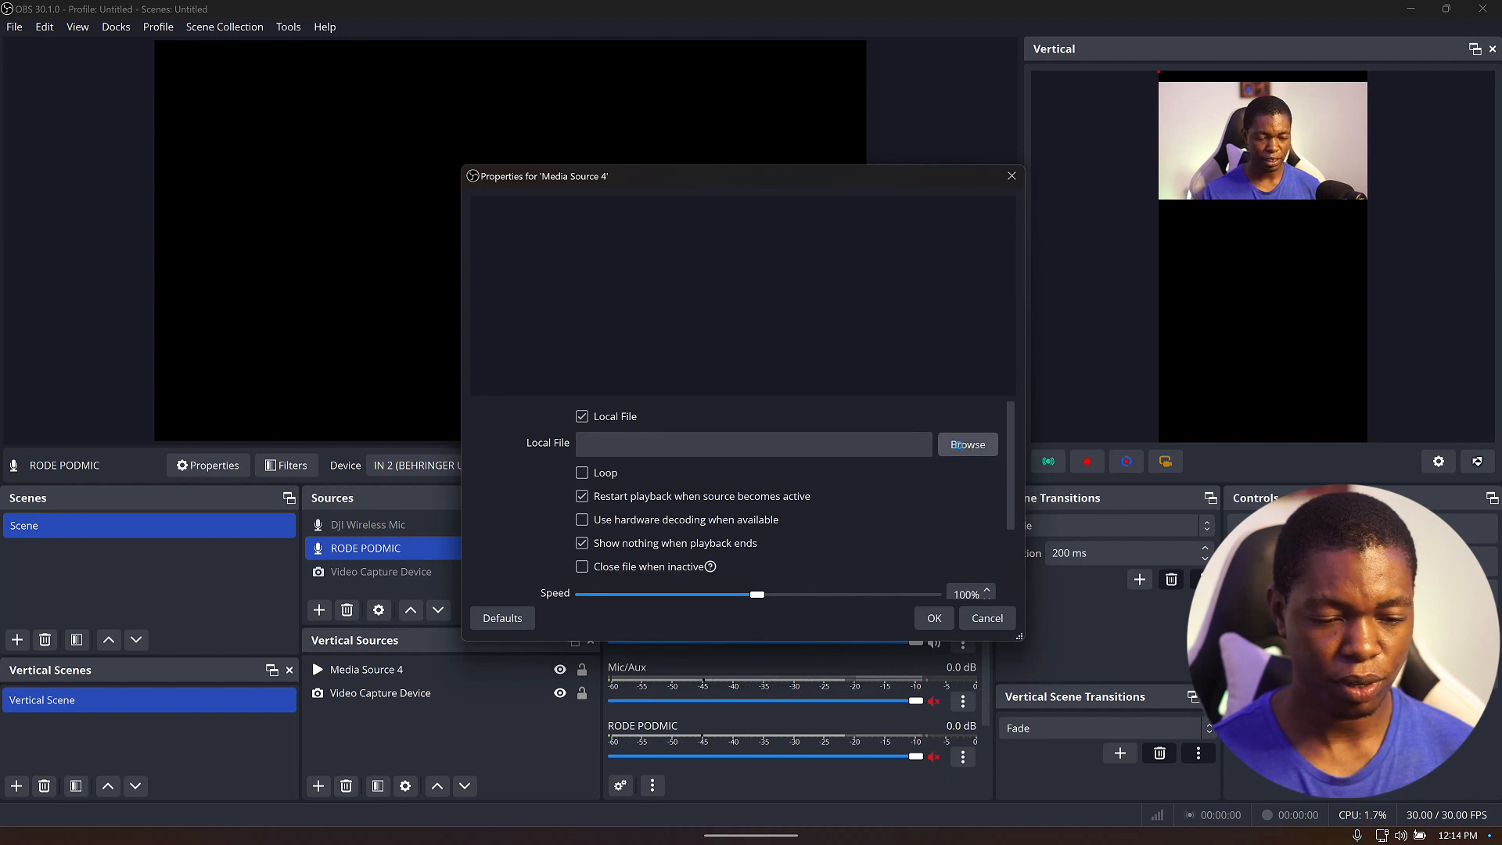
# Set the media source's local file to TESTING VERTICAL STREAM.mp4 from Downloads and enable Loop.
pyautogui.click(956, 445)
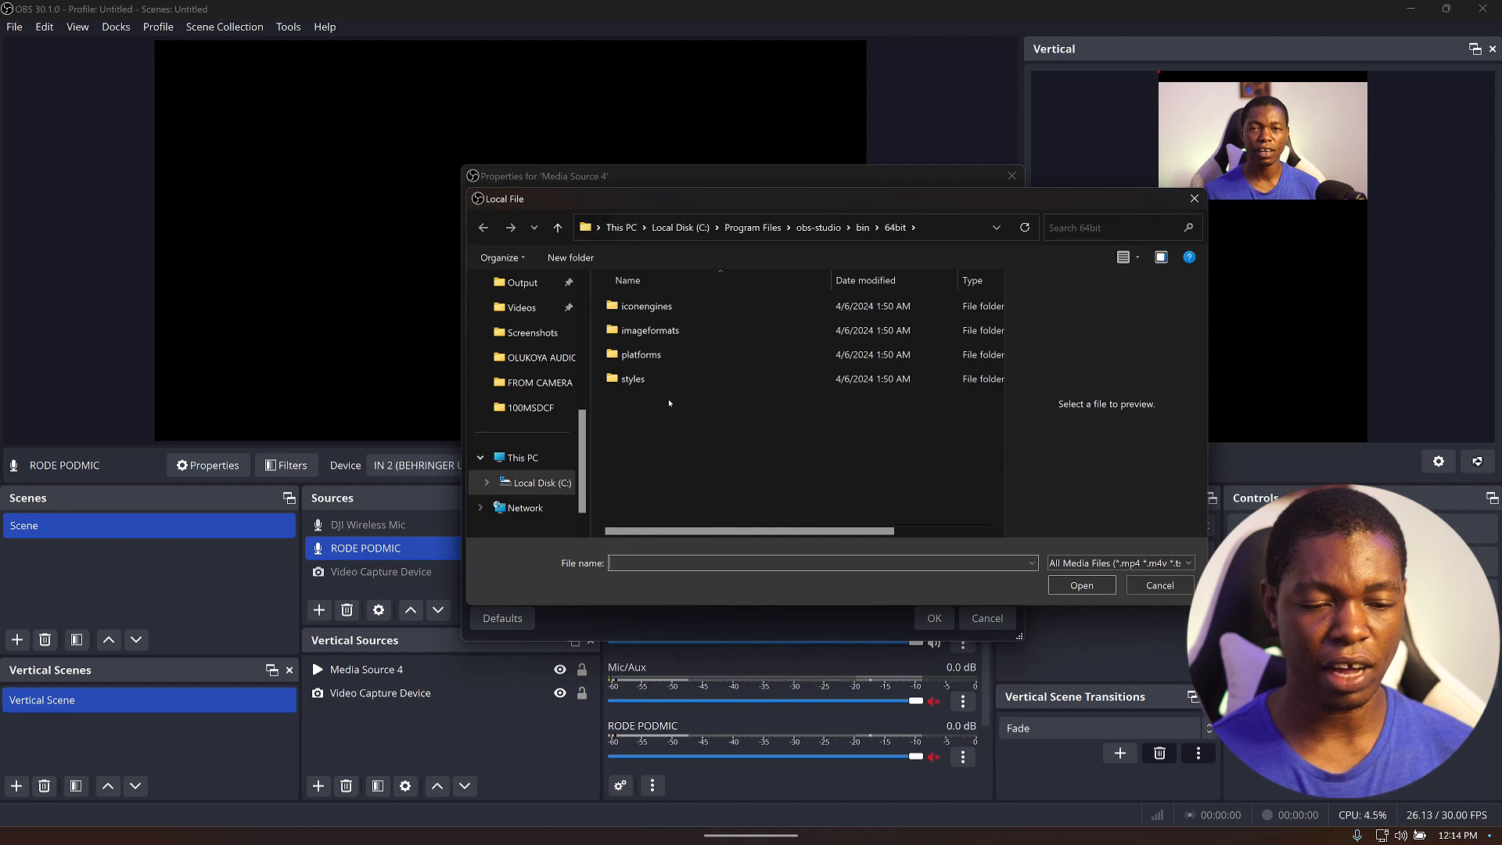
pyautogui.scroll(5, 570, 387)
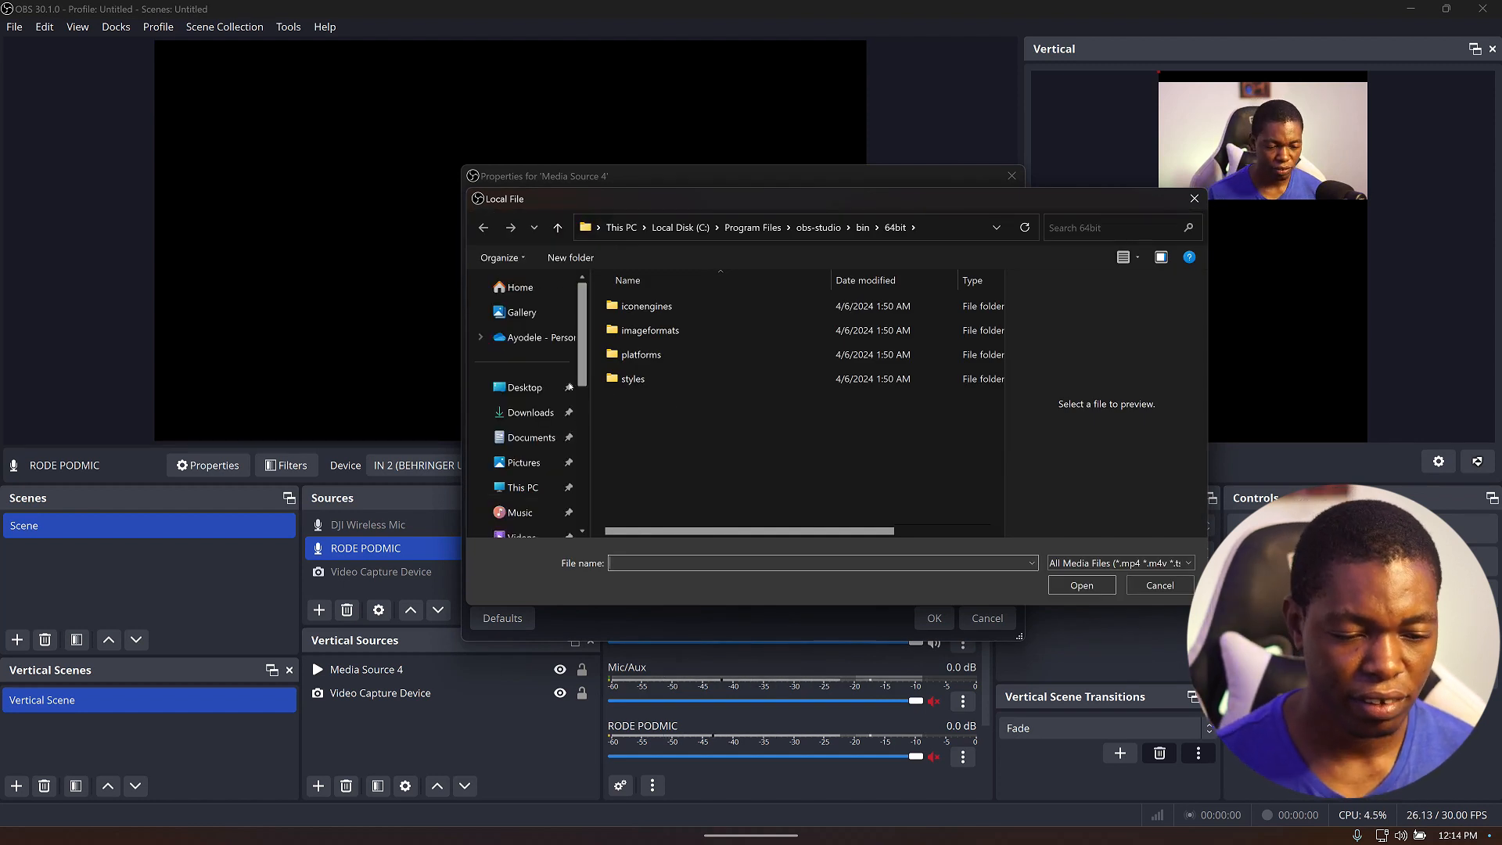
pyautogui.click(530, 412)
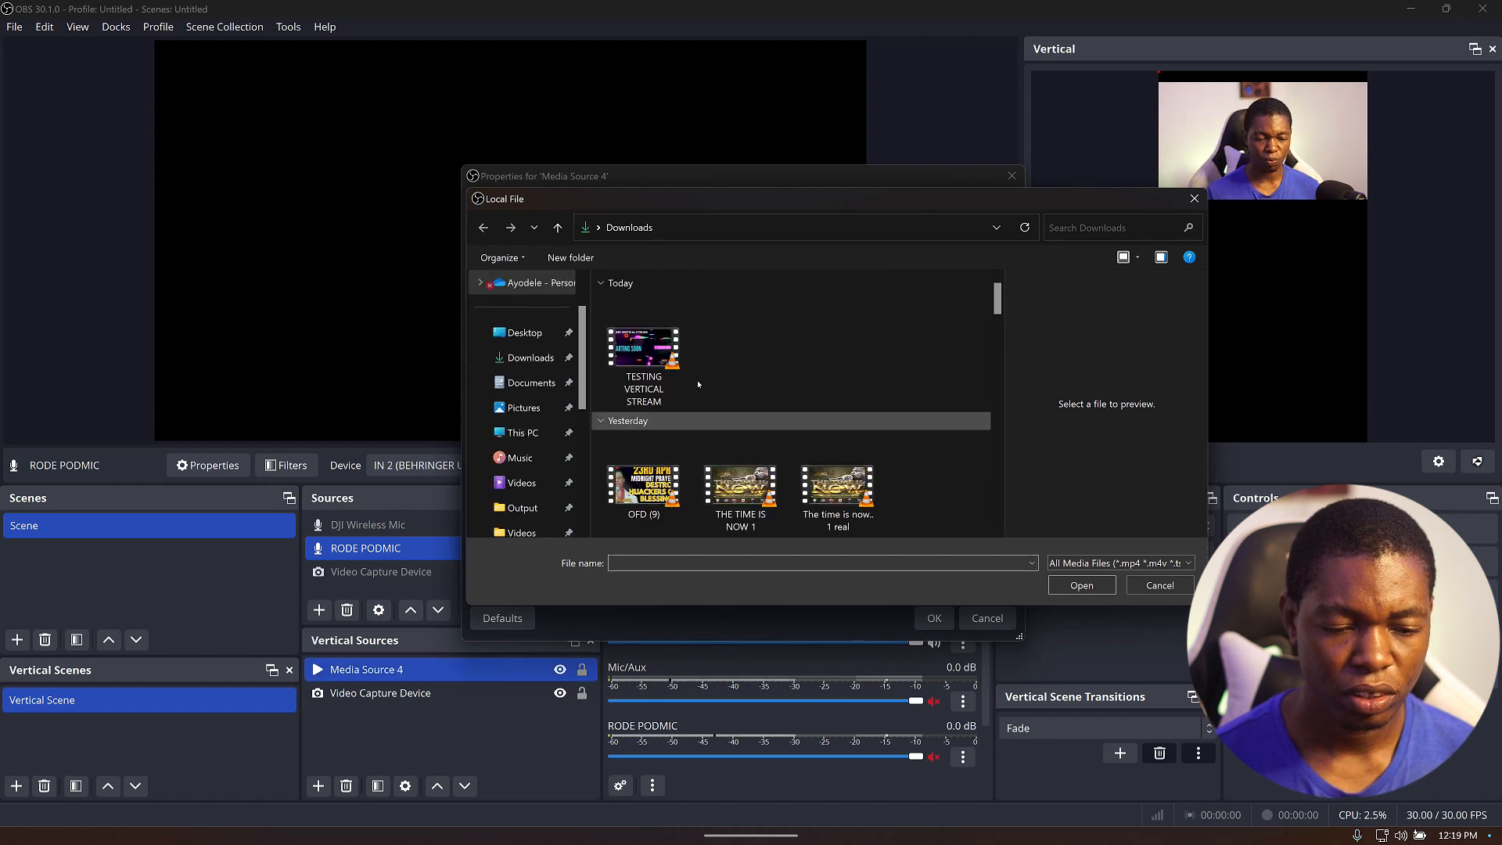
pyautogui.click(643, 356)
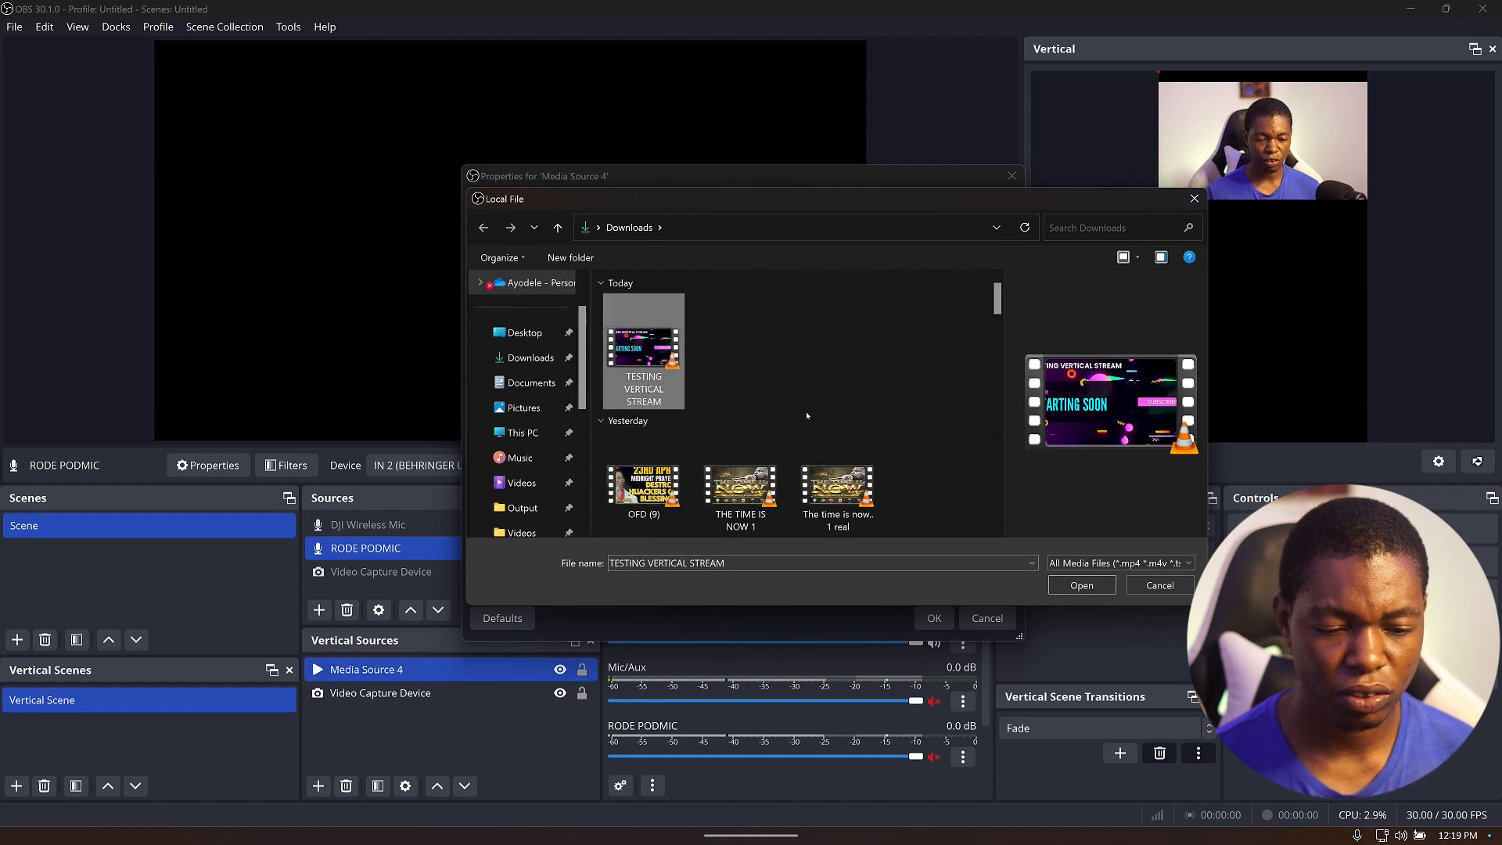
pyautogui.click(1082, 585)
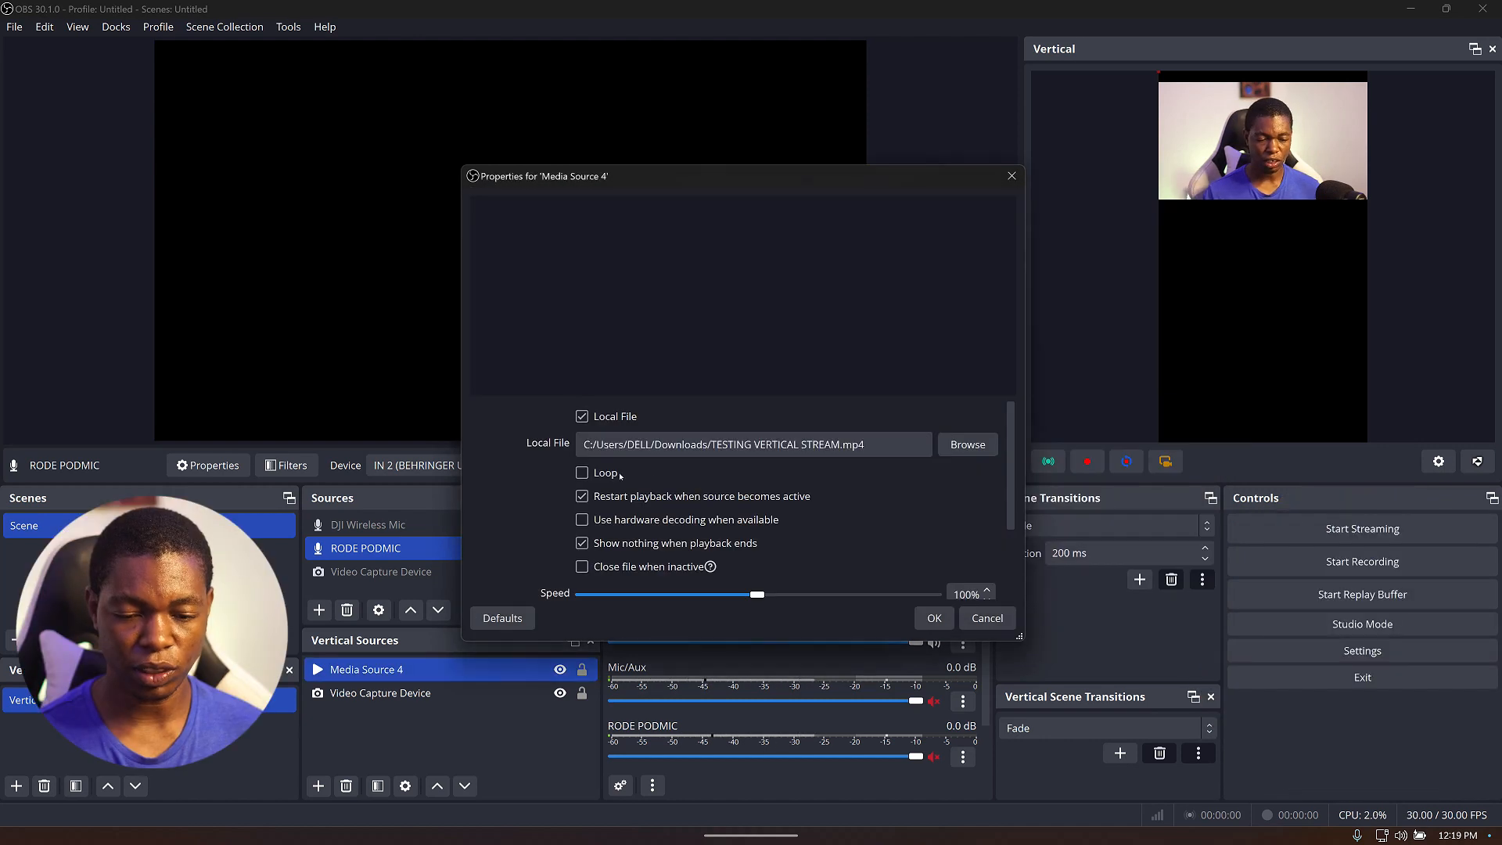
pyautogui.click(600, 474)
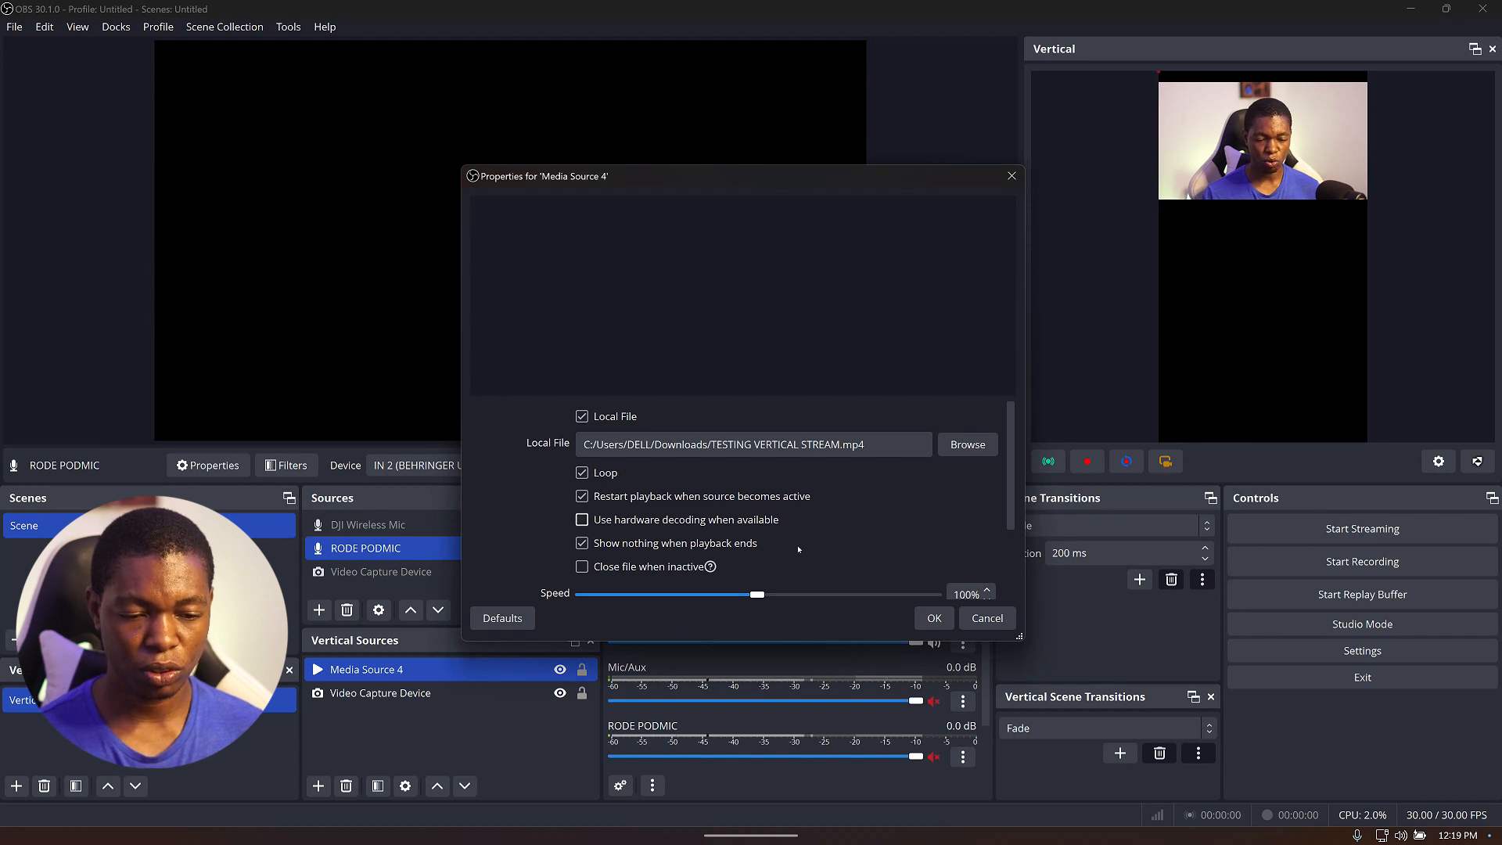
pyautogui.click(934, 619)
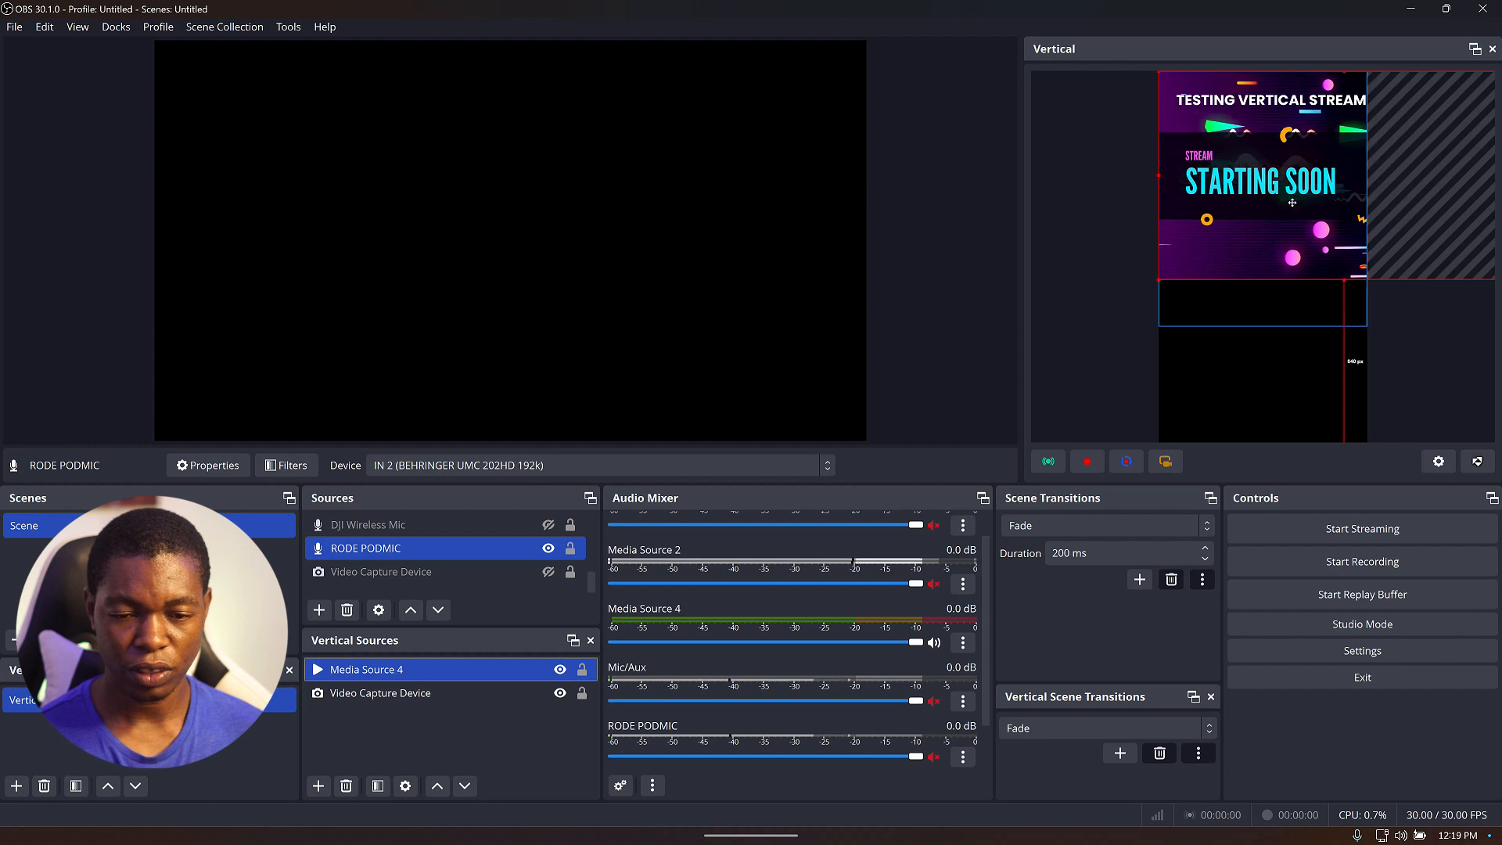
# Fit the media source to the vertical screen and place it directly below the webcam.
pyautogui.moveTo(1273, 326); pyautogui.dragTo(1273, 358)
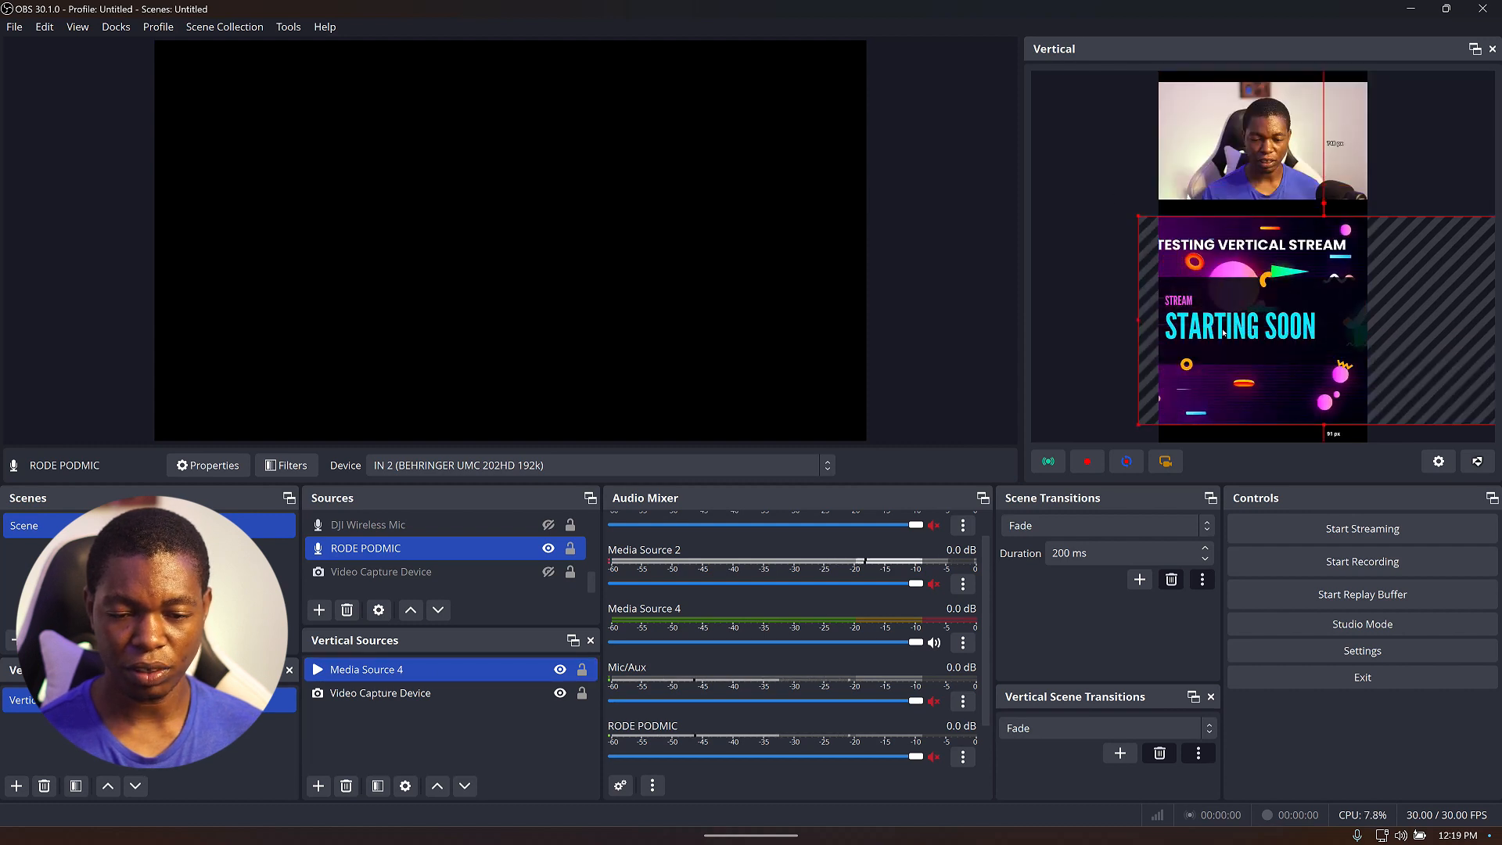
pyautogui.rightClick(1262, 380)
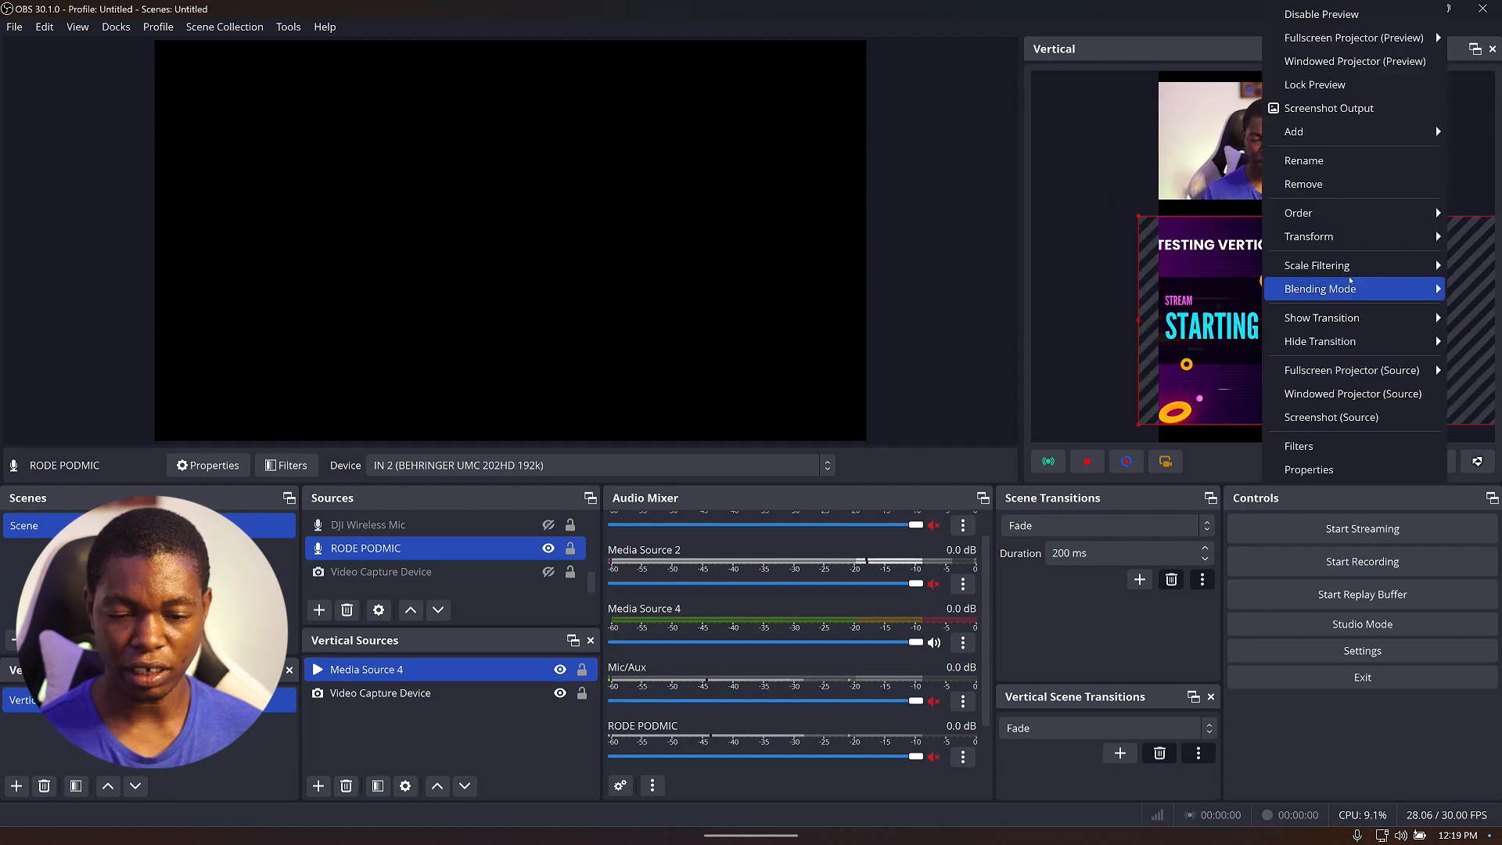
pyautogui.moveTo(1322, 237)
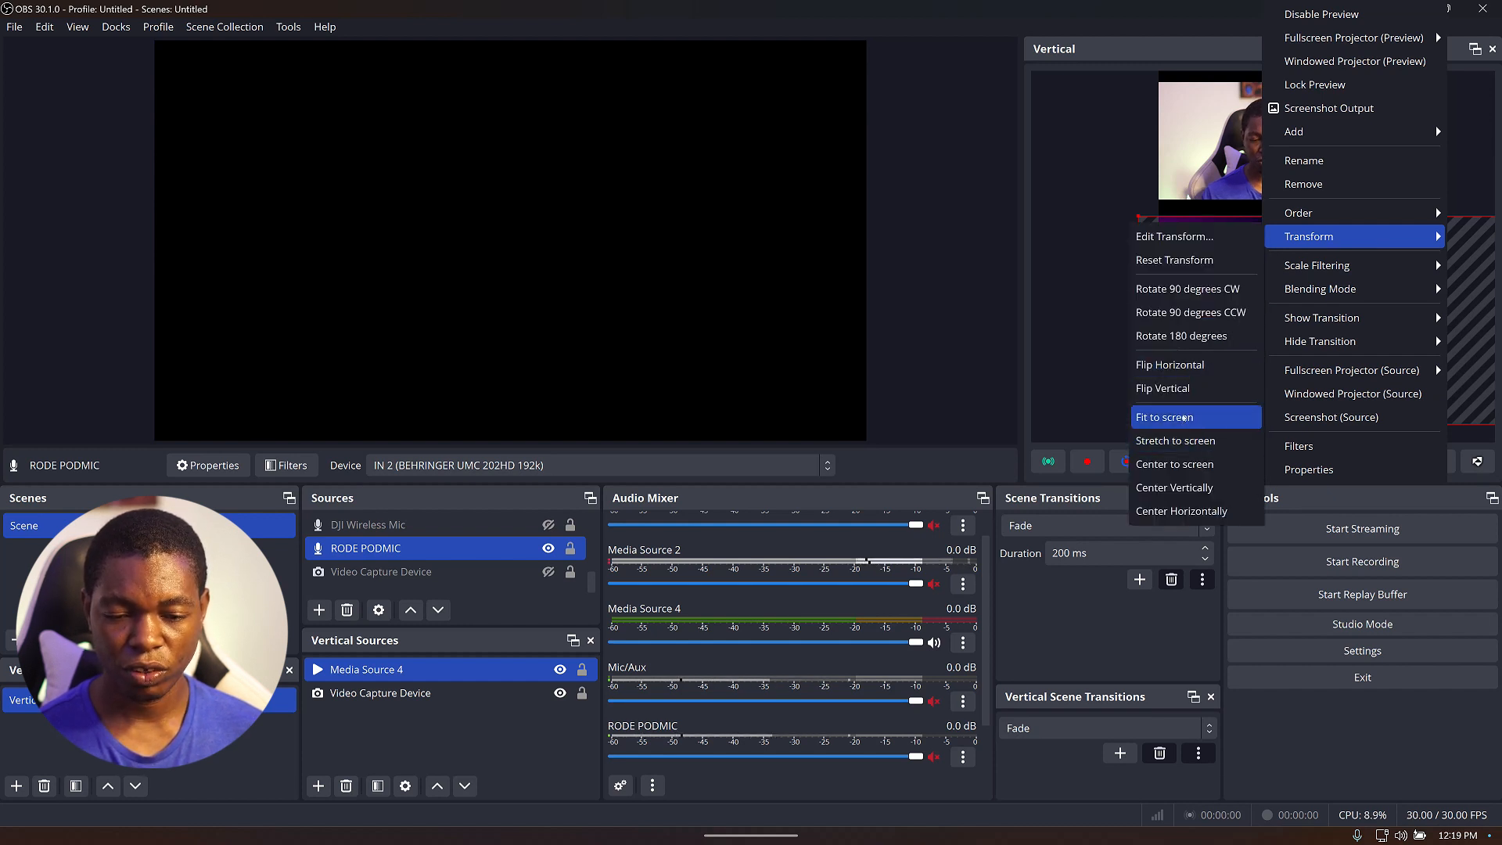
pyautogui.click(1186, 419)
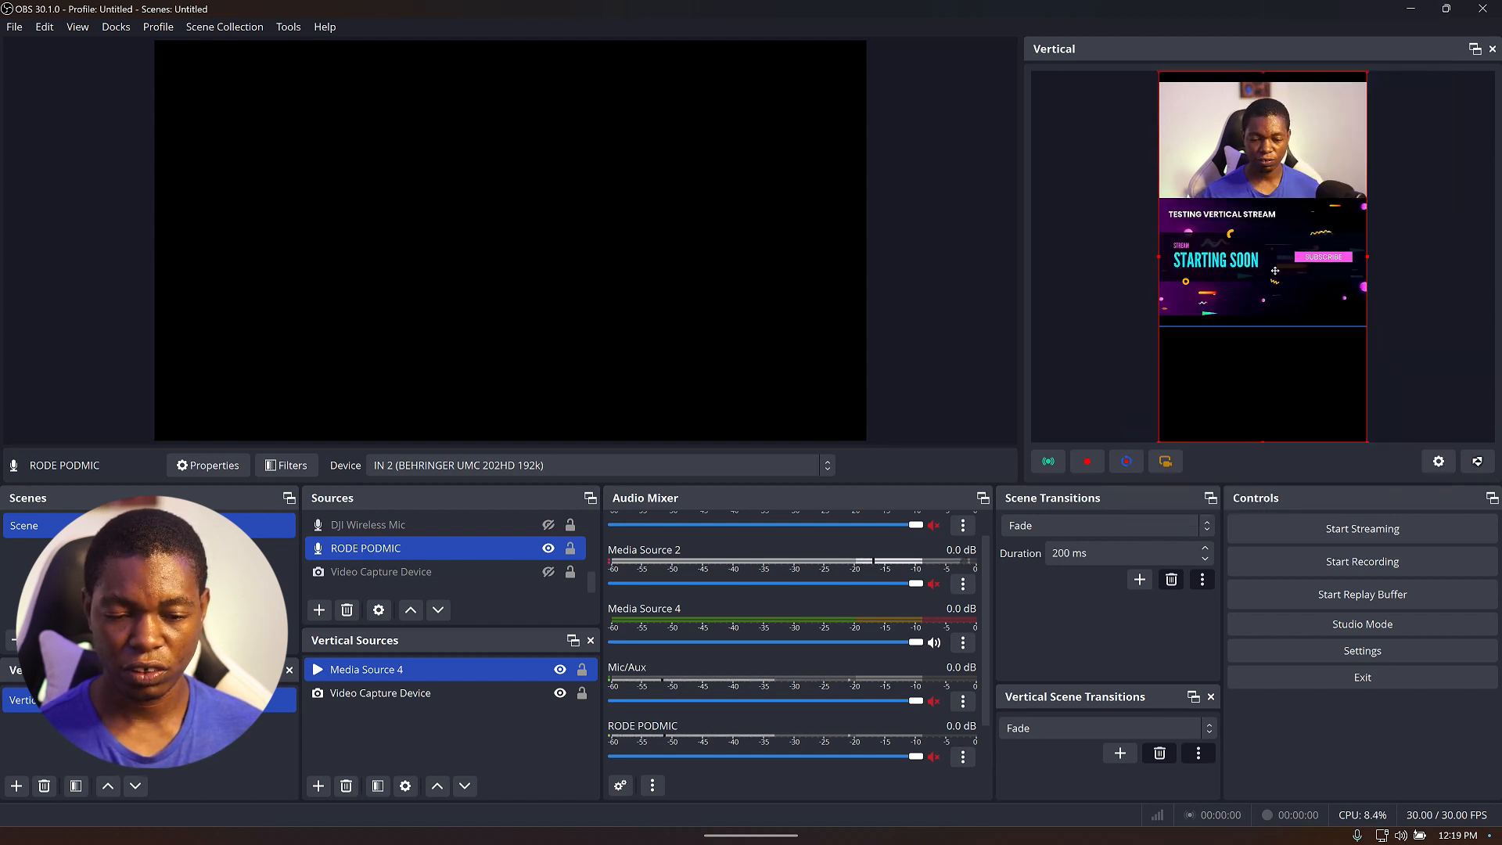
pyautogui.moveTo(1269, 275)
pyautogui.mouseDown()
pyautogui.moveTo(1273, 320)
pyautogui.moveTo(1258, 271)
pyautogui.mouseUp()
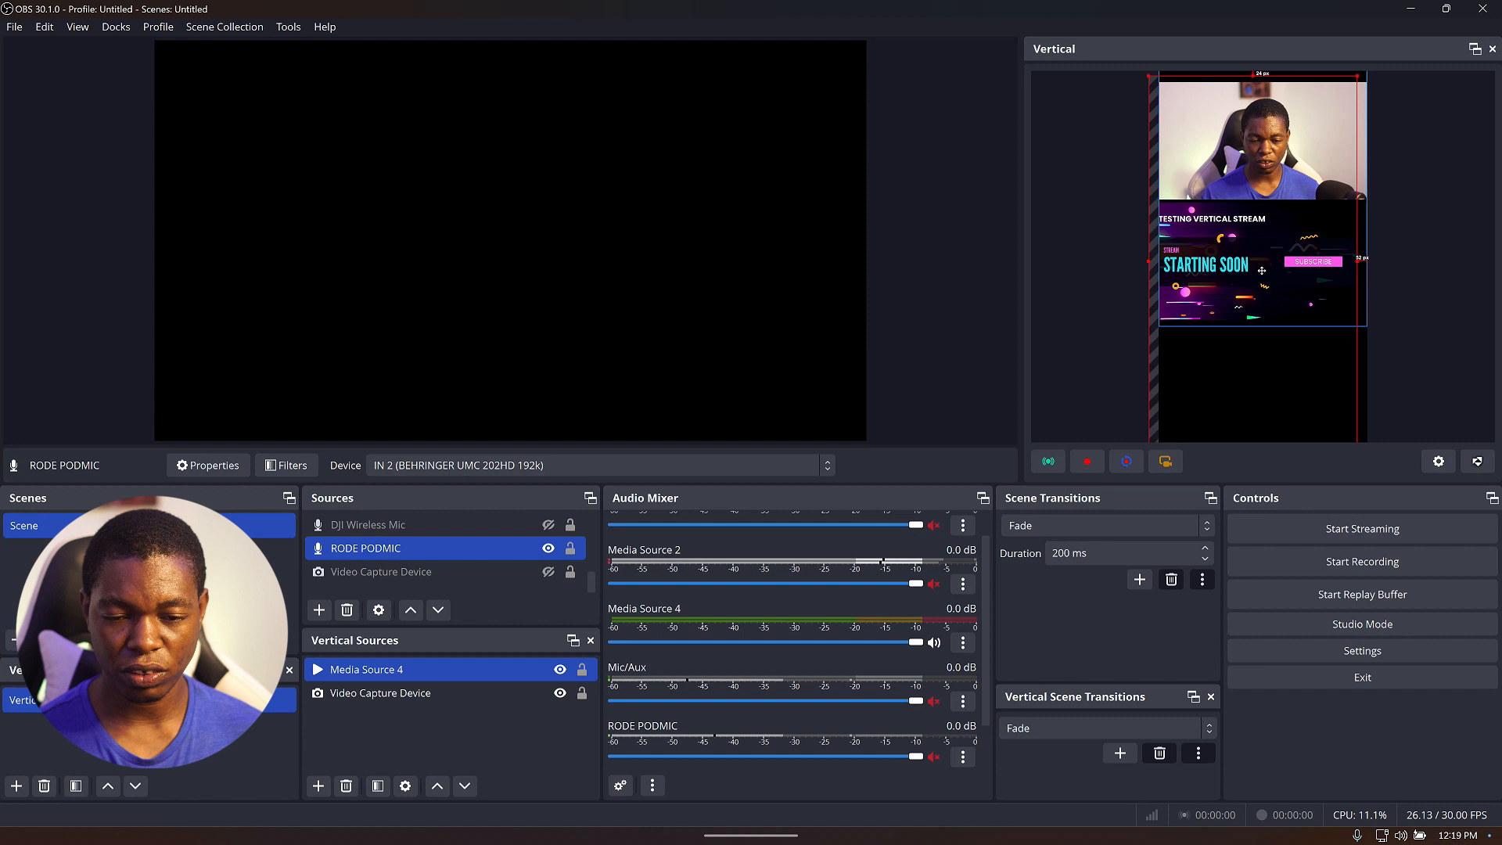
pyautogui.click(1421, 233)
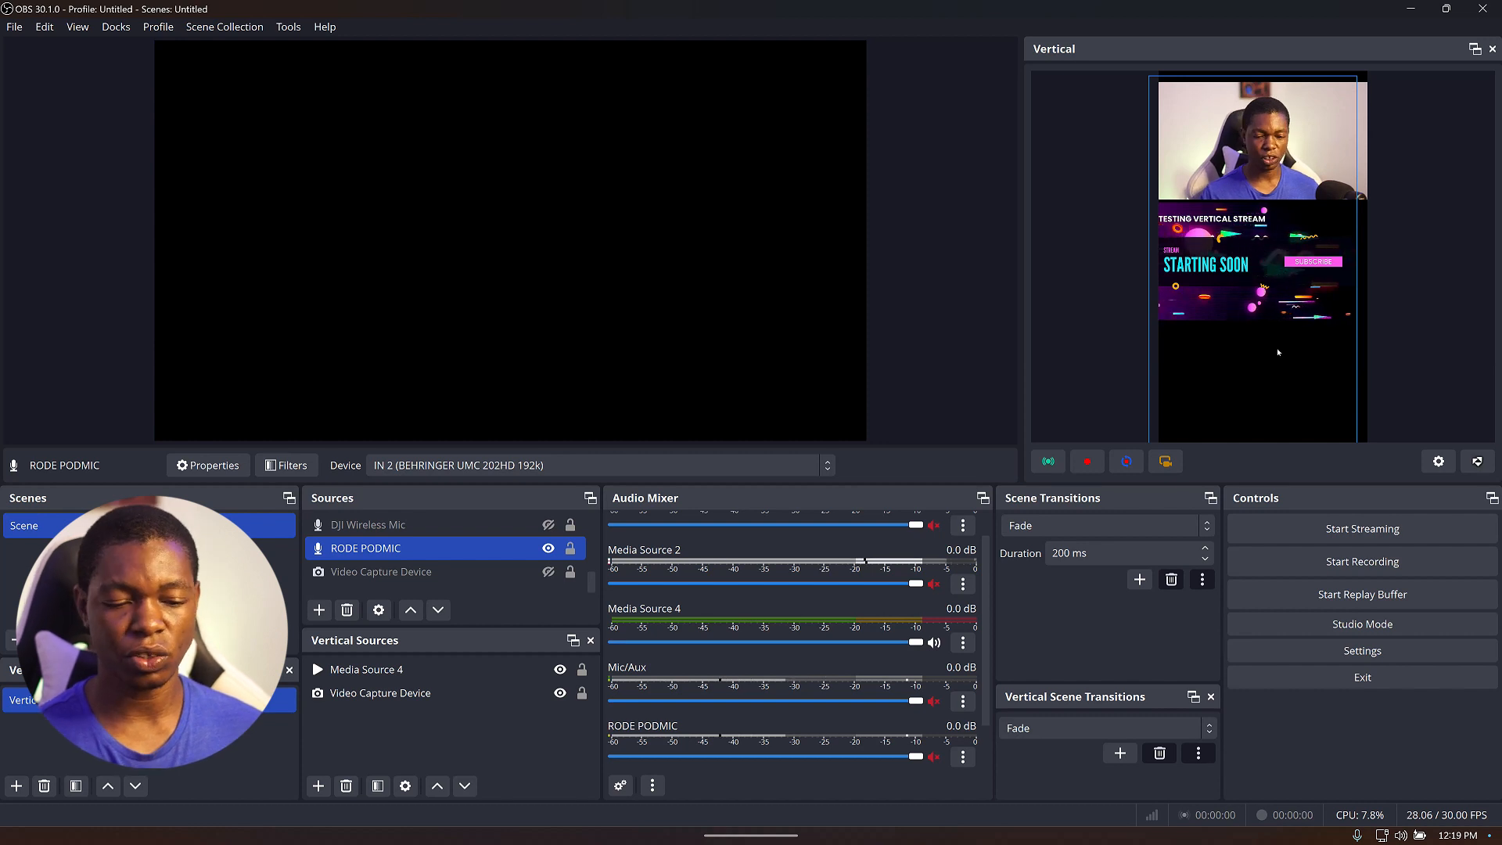
# Add an Image source to the vertical canvas using TESTING VERTICAL STREAM.jpg from Downloads and confirm its properties.
pyautogui.click(316, 789)
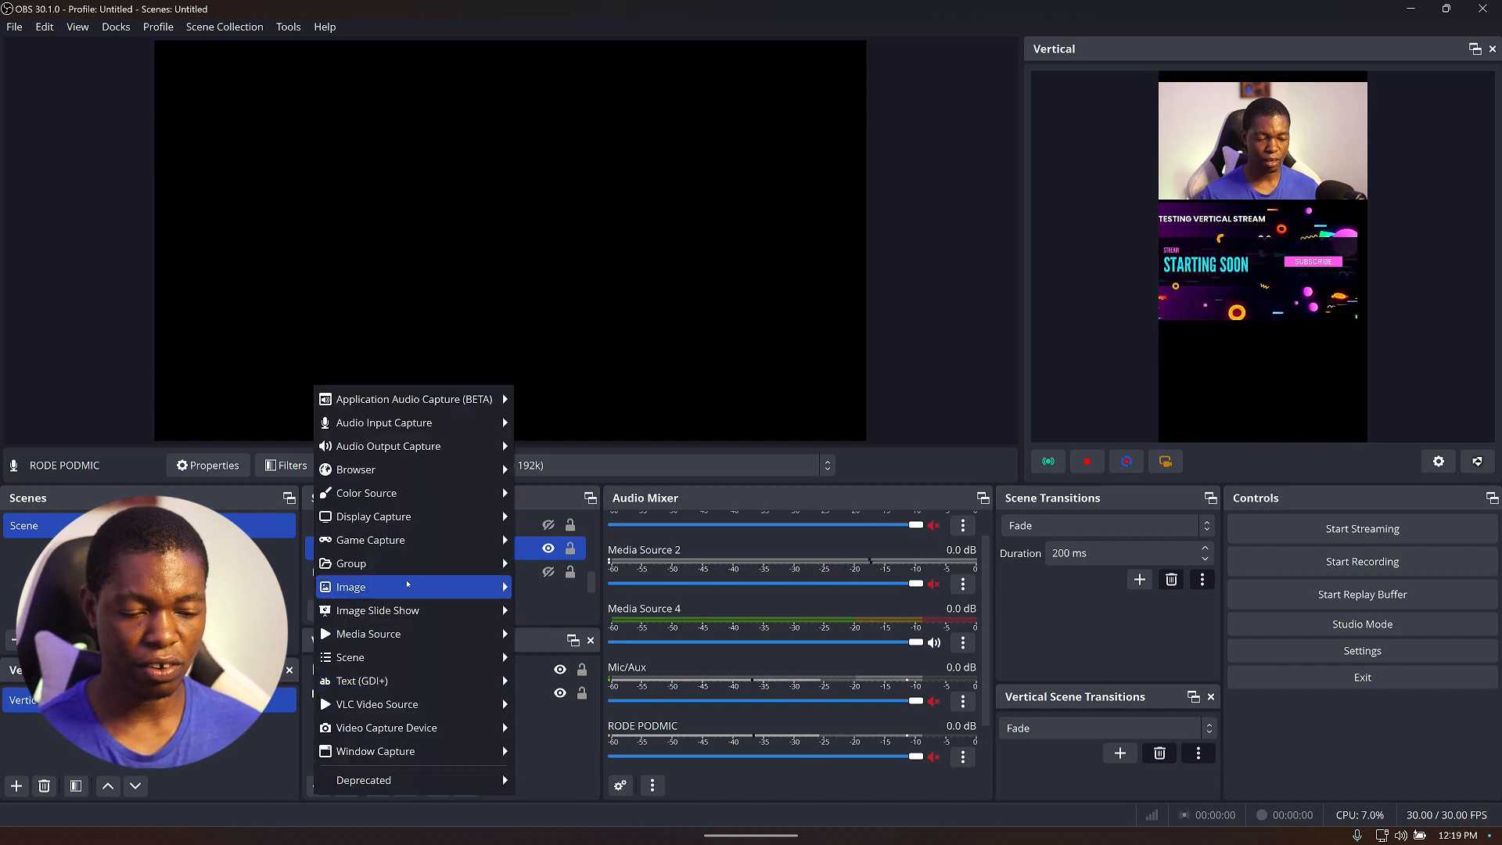
pyautogui.click(527, 589)
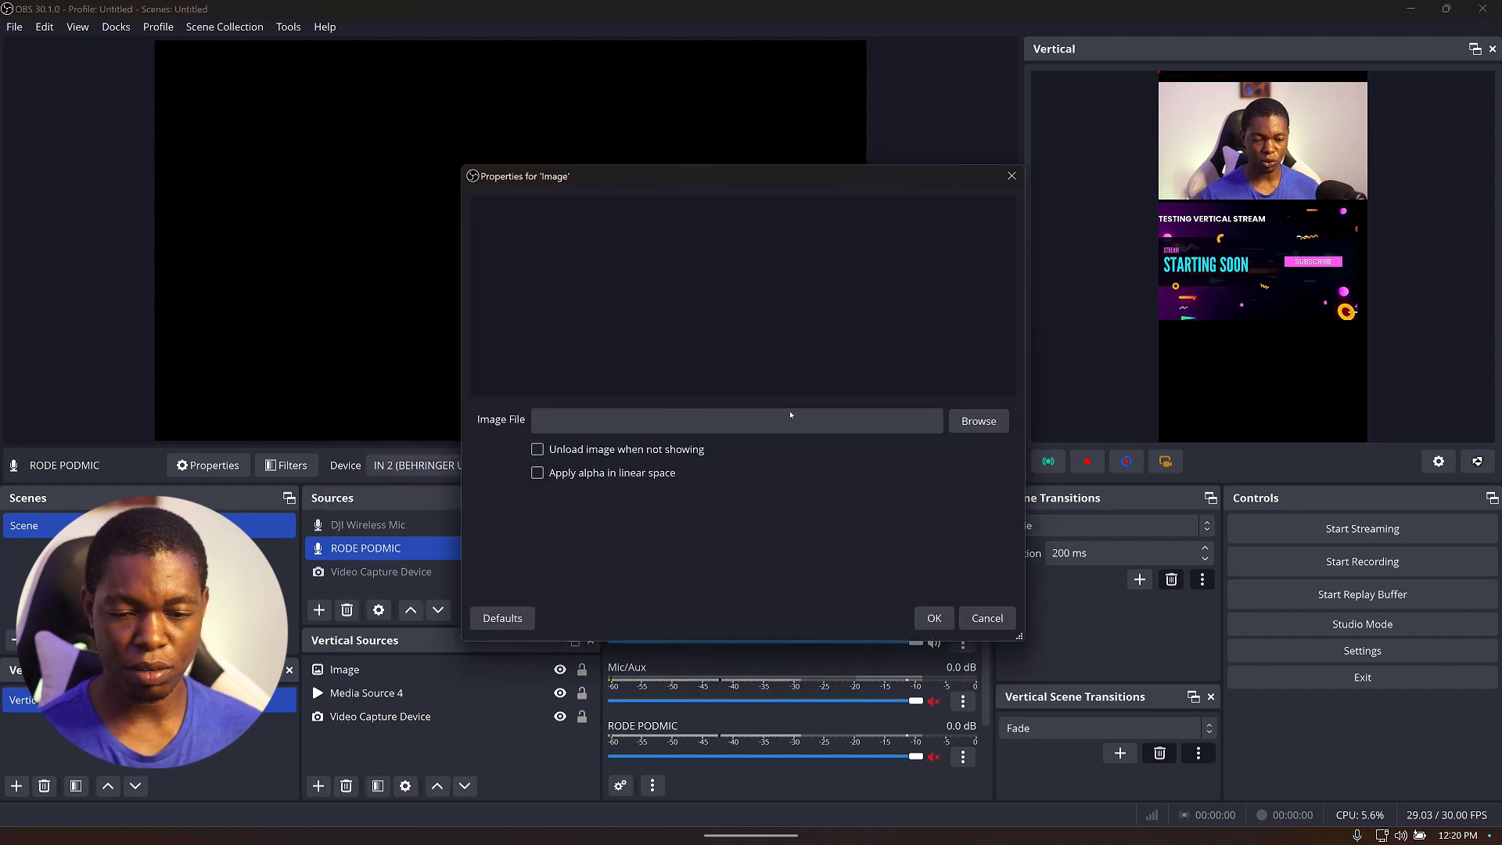
pyautogui.click(988, 414)
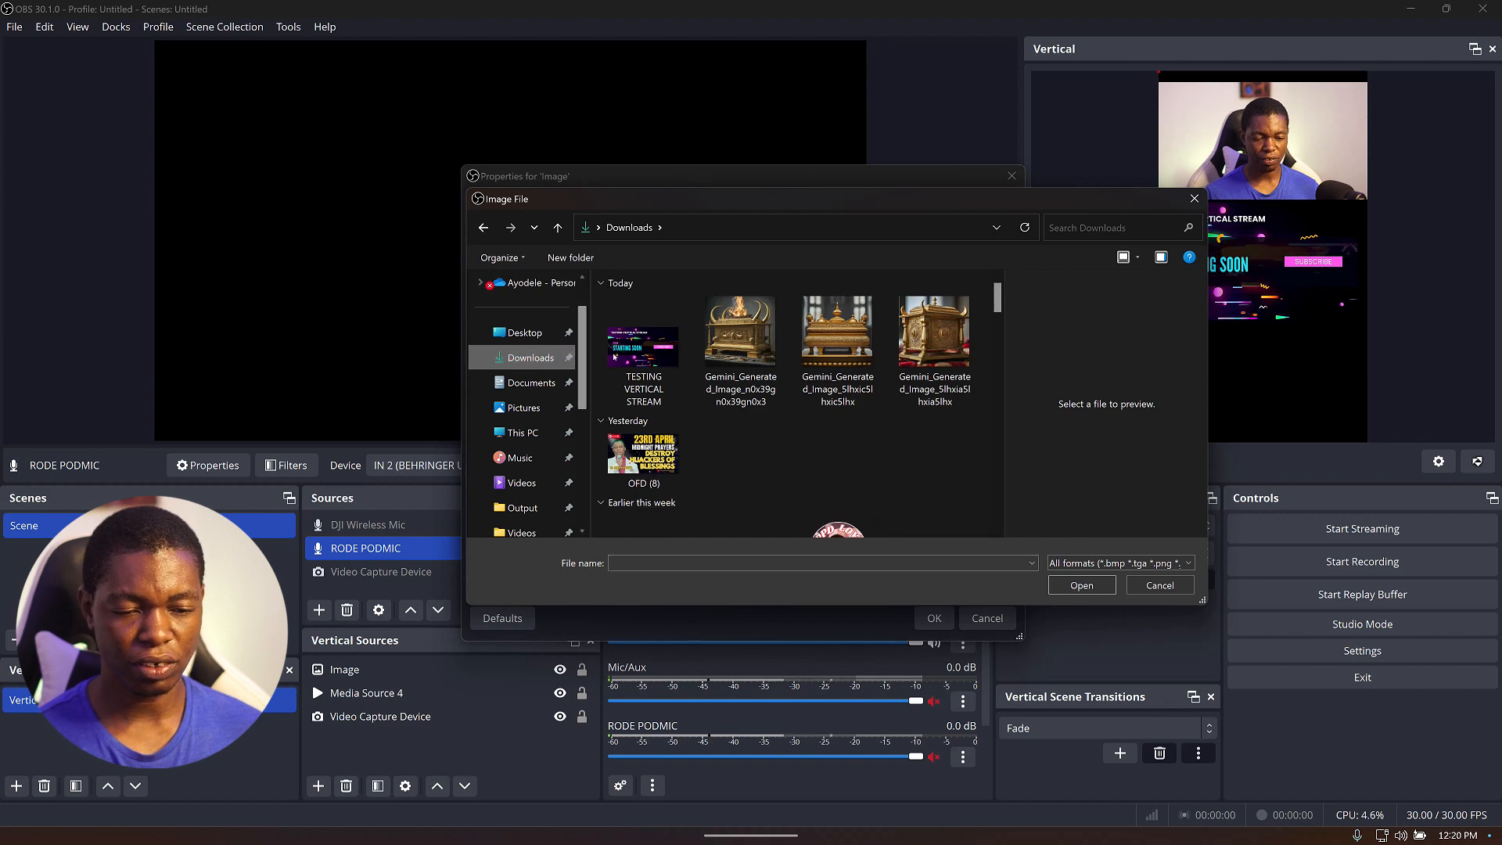
pyautogui.click(643, 348)
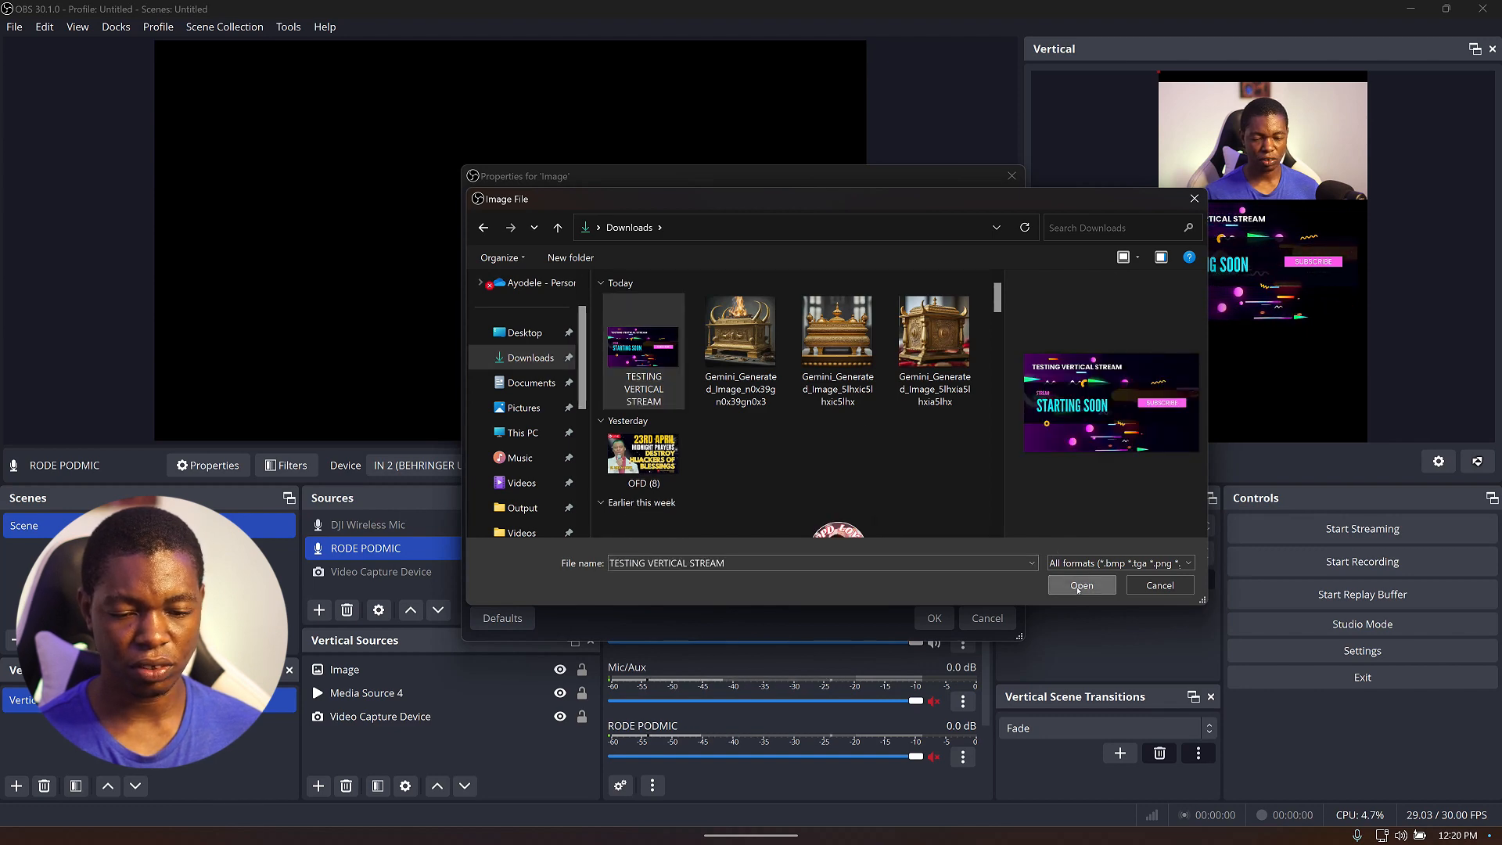
pyautogui.click(1082, 585)
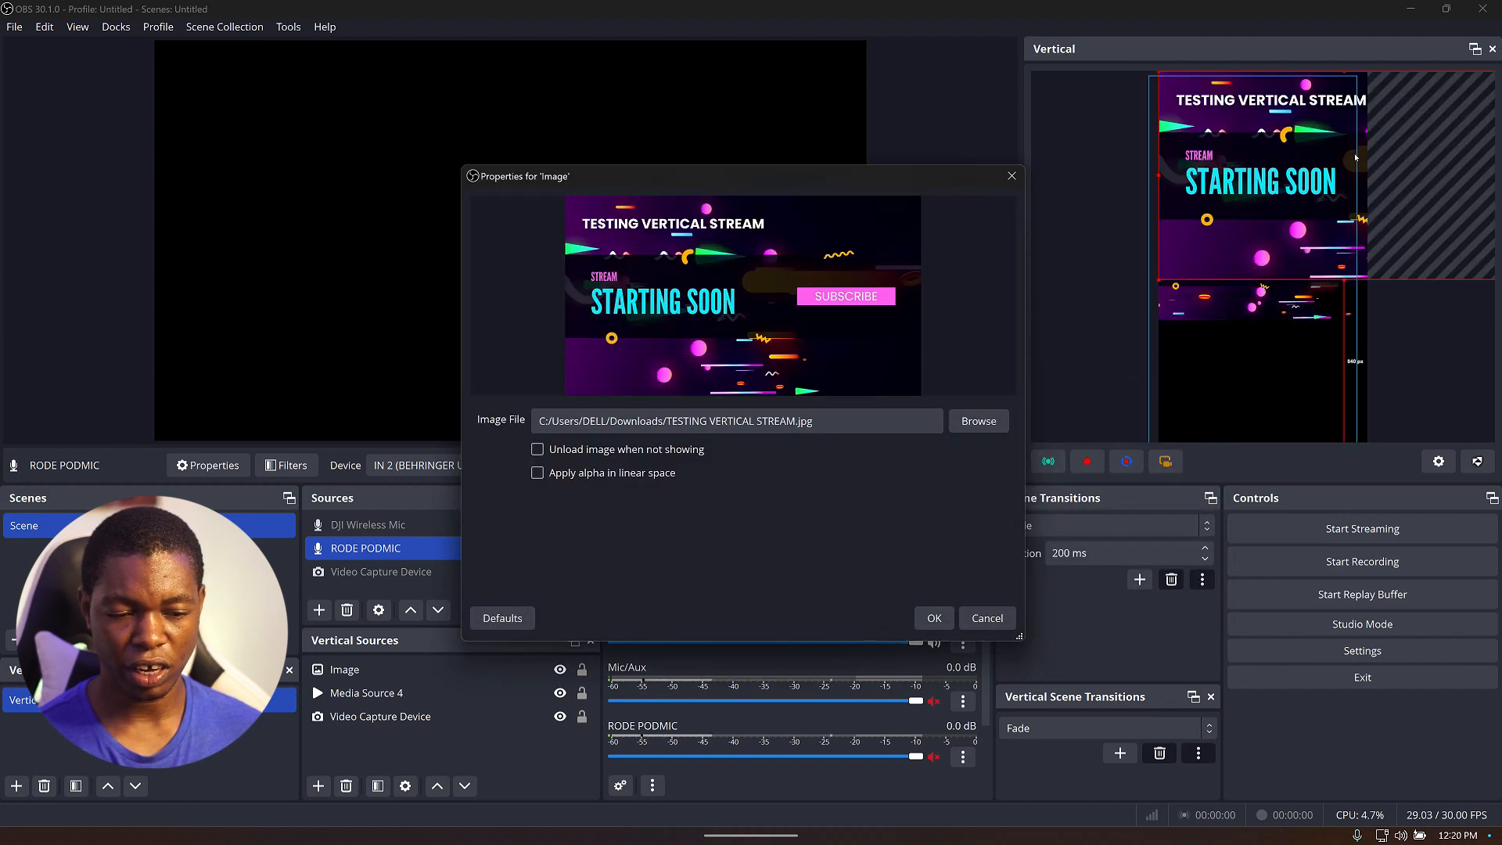
pyautogui.moveTo(1366, 191); pyautogui.dragTo(1386, 378)
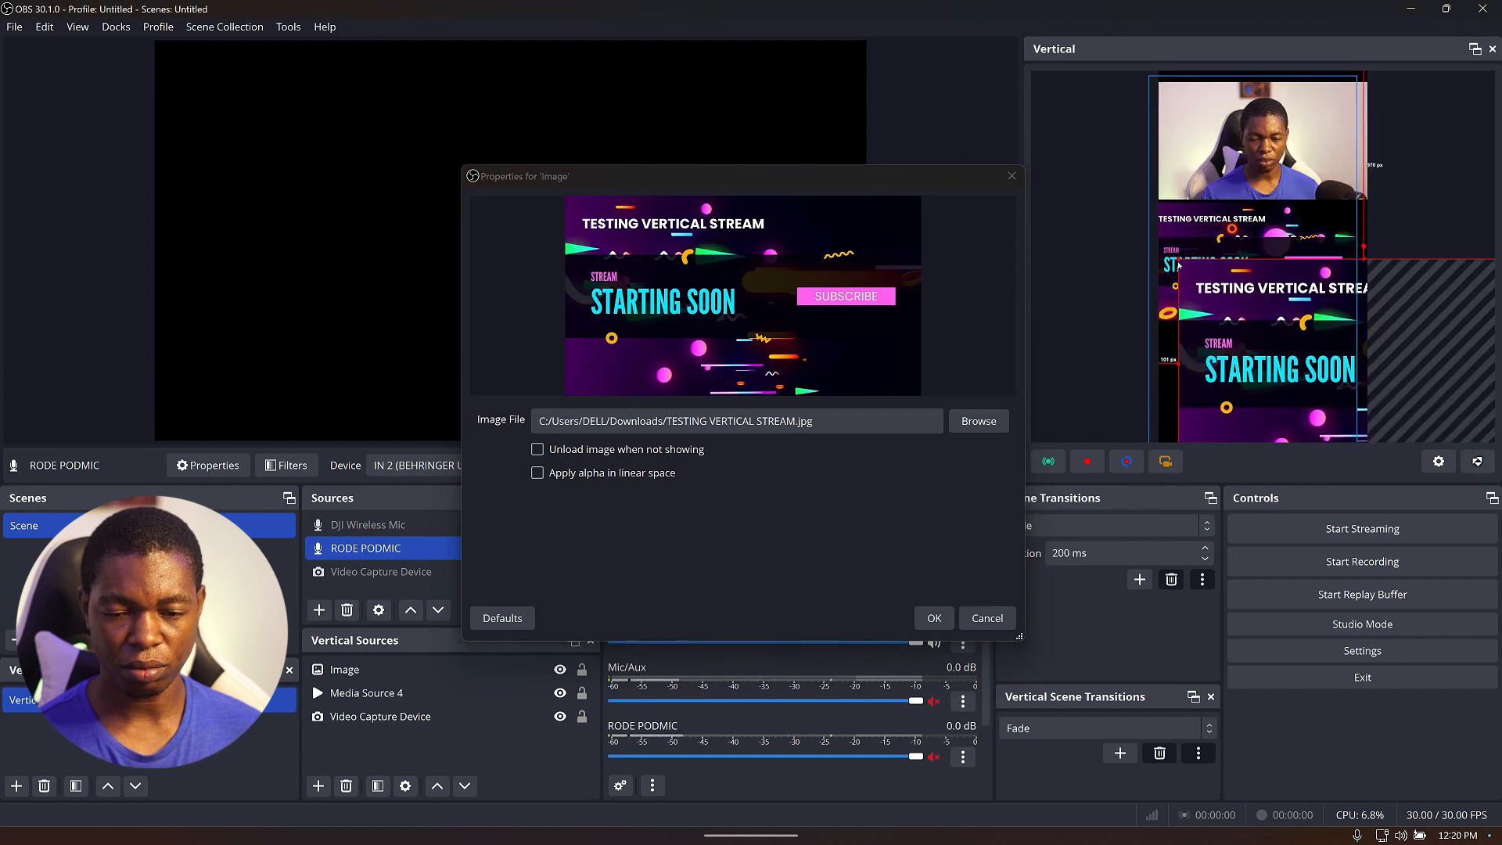
pyautogui.rightClick(1271, 360)
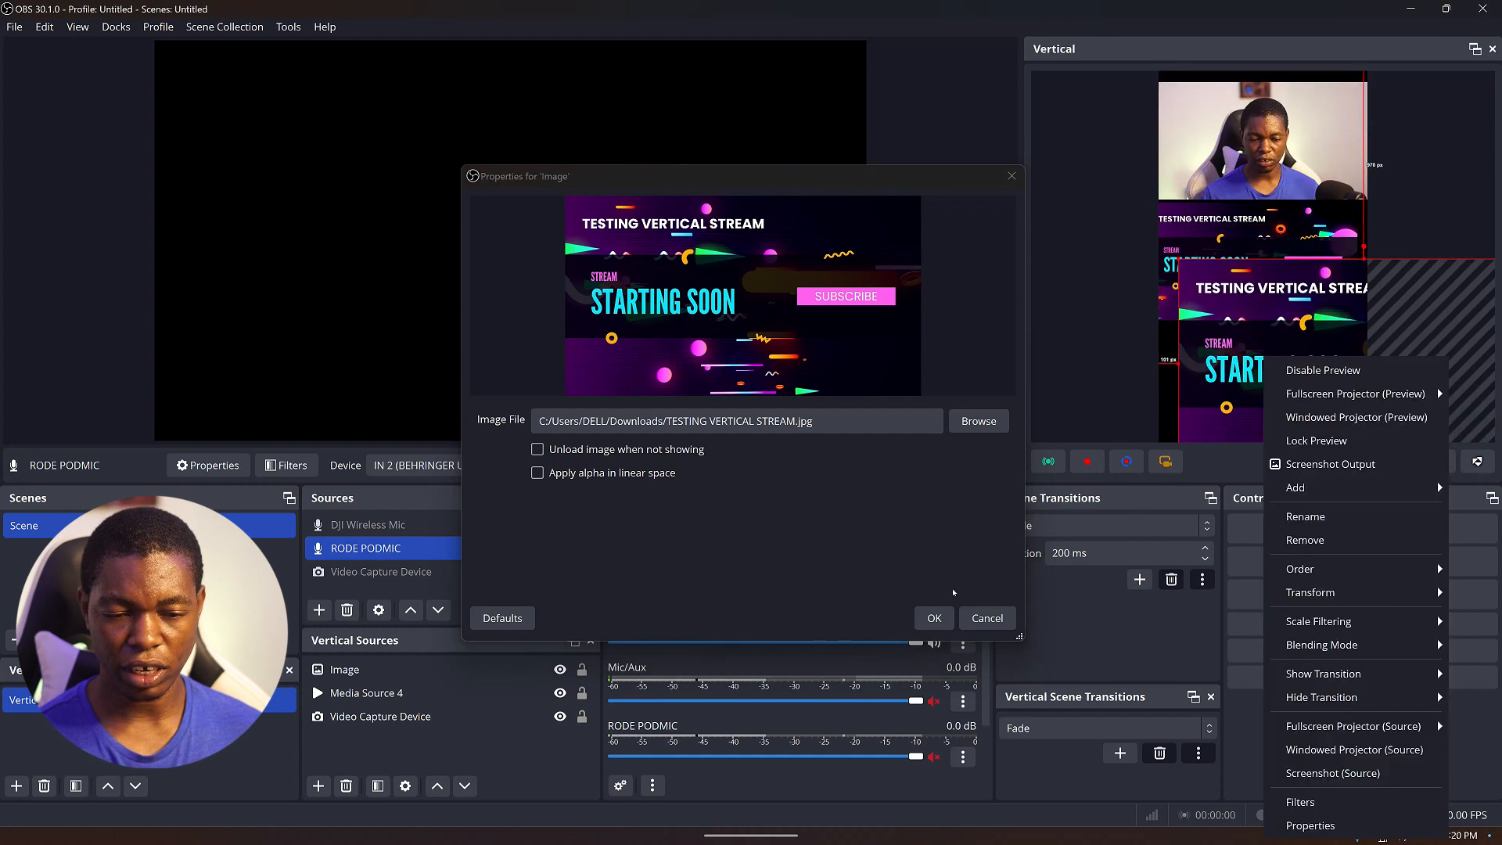
pyautogui.click(936, 620)
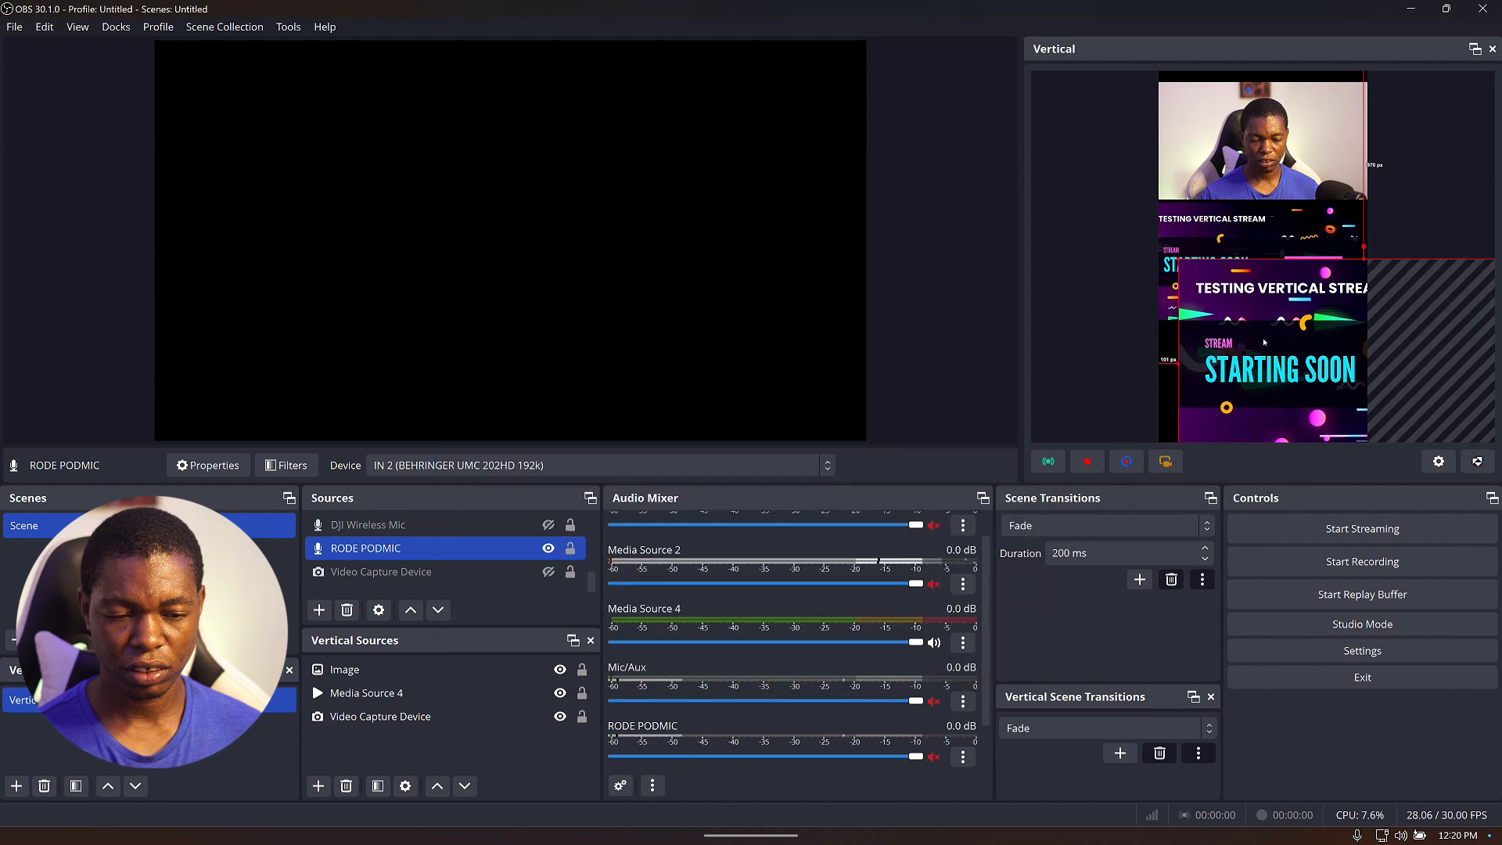
# Fit the image to the vertical screen and place it directly below the media source.
pyautogui.rightClick(1269, 345)
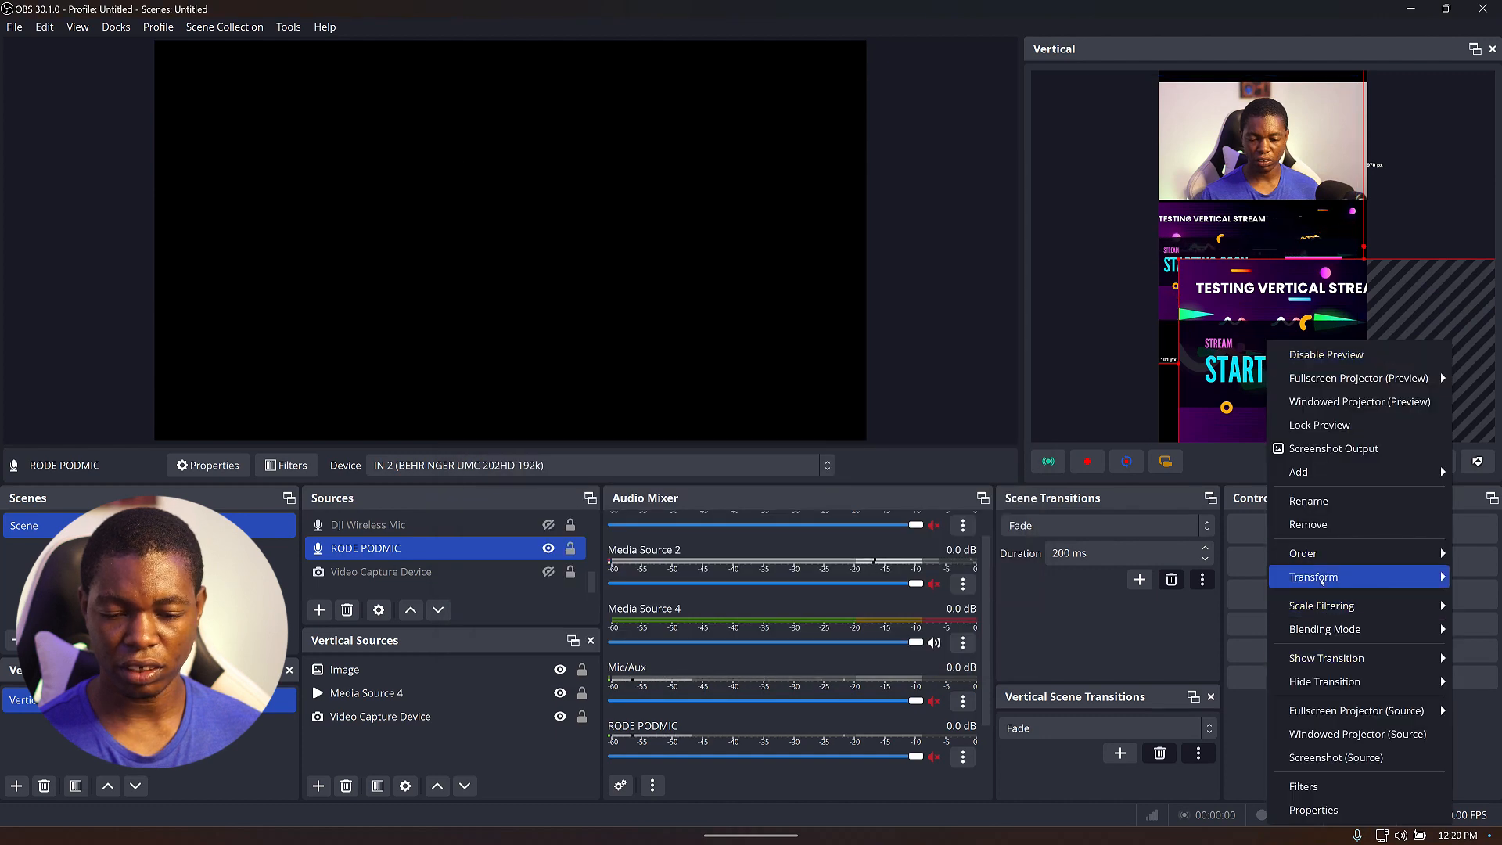
pyautogui.moveTo(1321, 580)
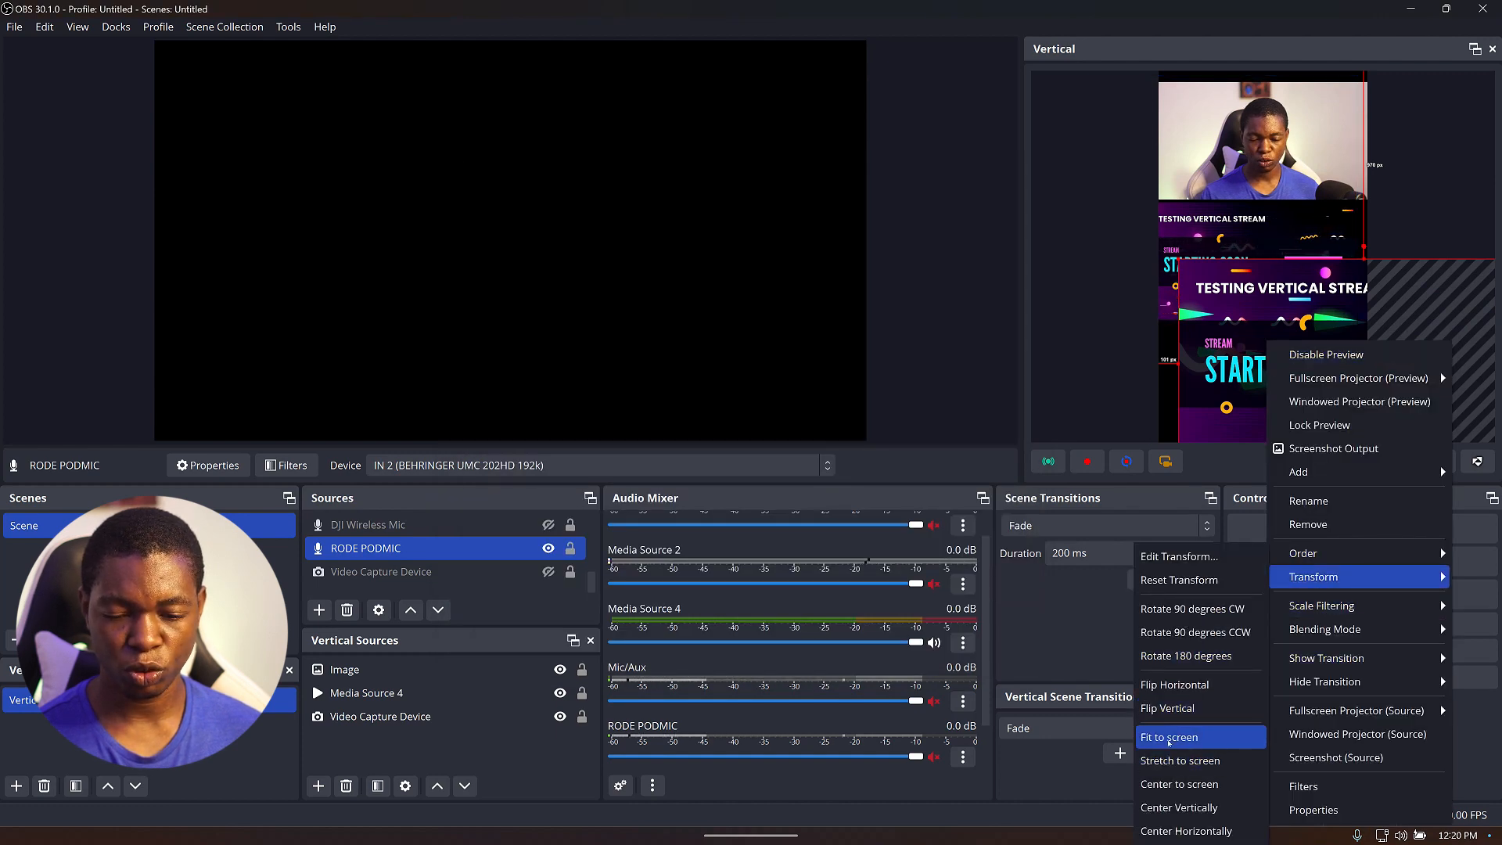
pyautogui.click(1193, 759)
pyautogui.moveTo(1263, 284); pyautogui.dragTo(1256, 414)
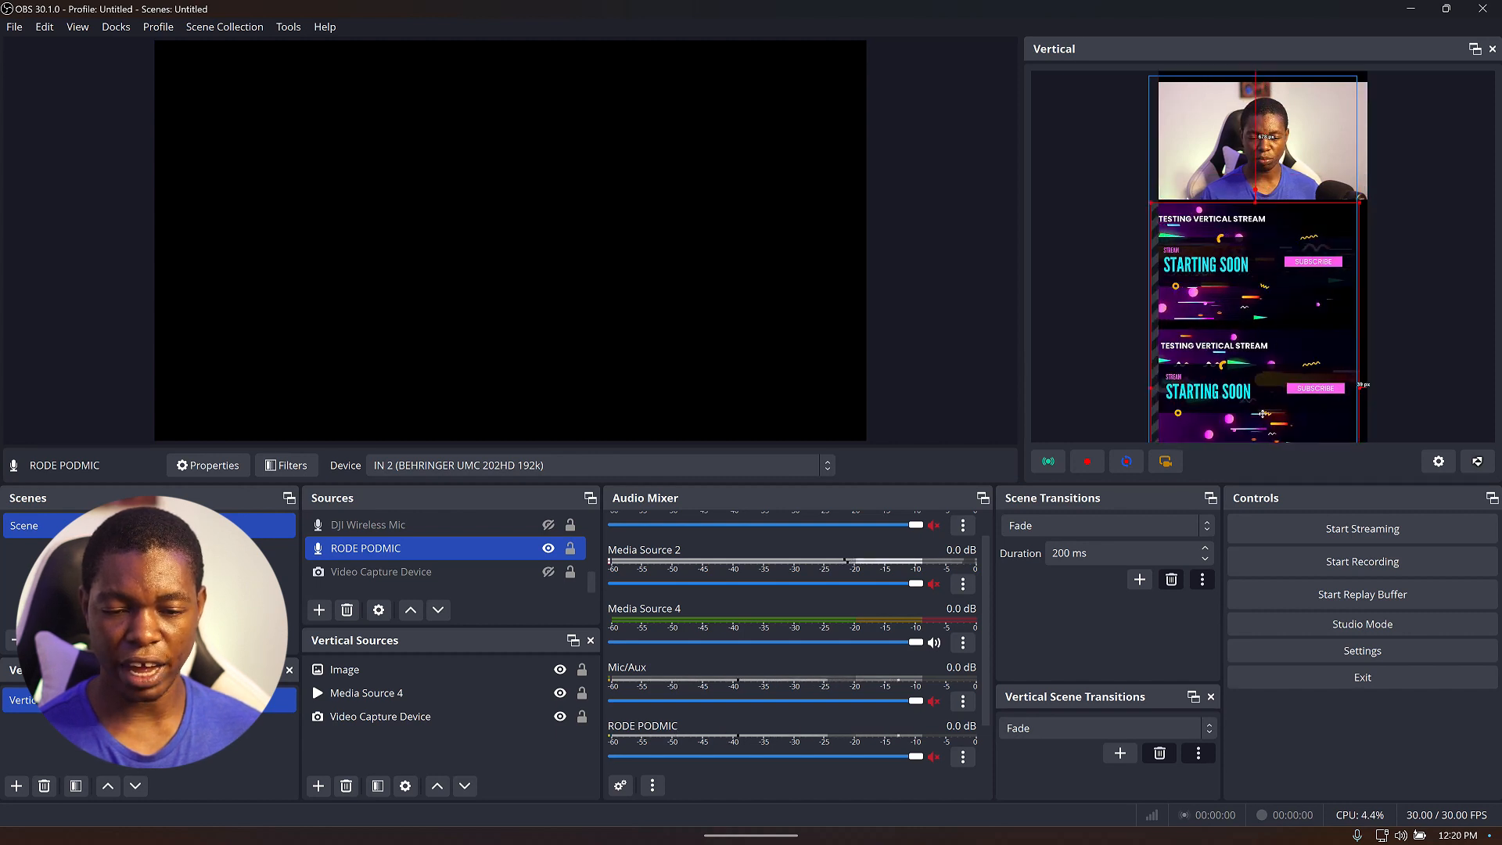
pyautogui.click(1086, 301)
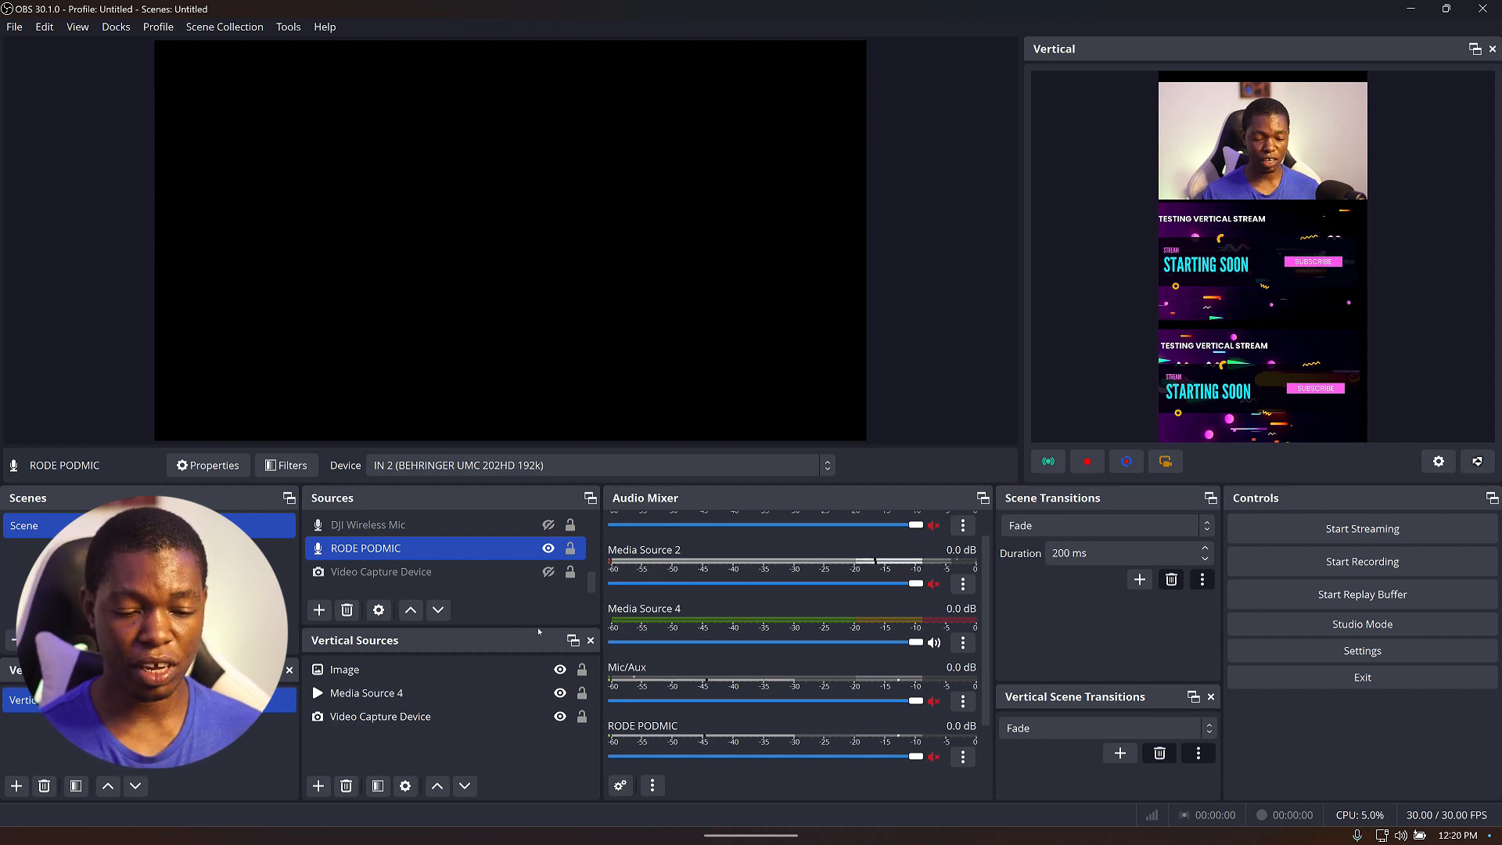
pyautogui.keyDown('ctrl'); pyautogui.click(504, 571); pyautogui.keyUp('ctrl')
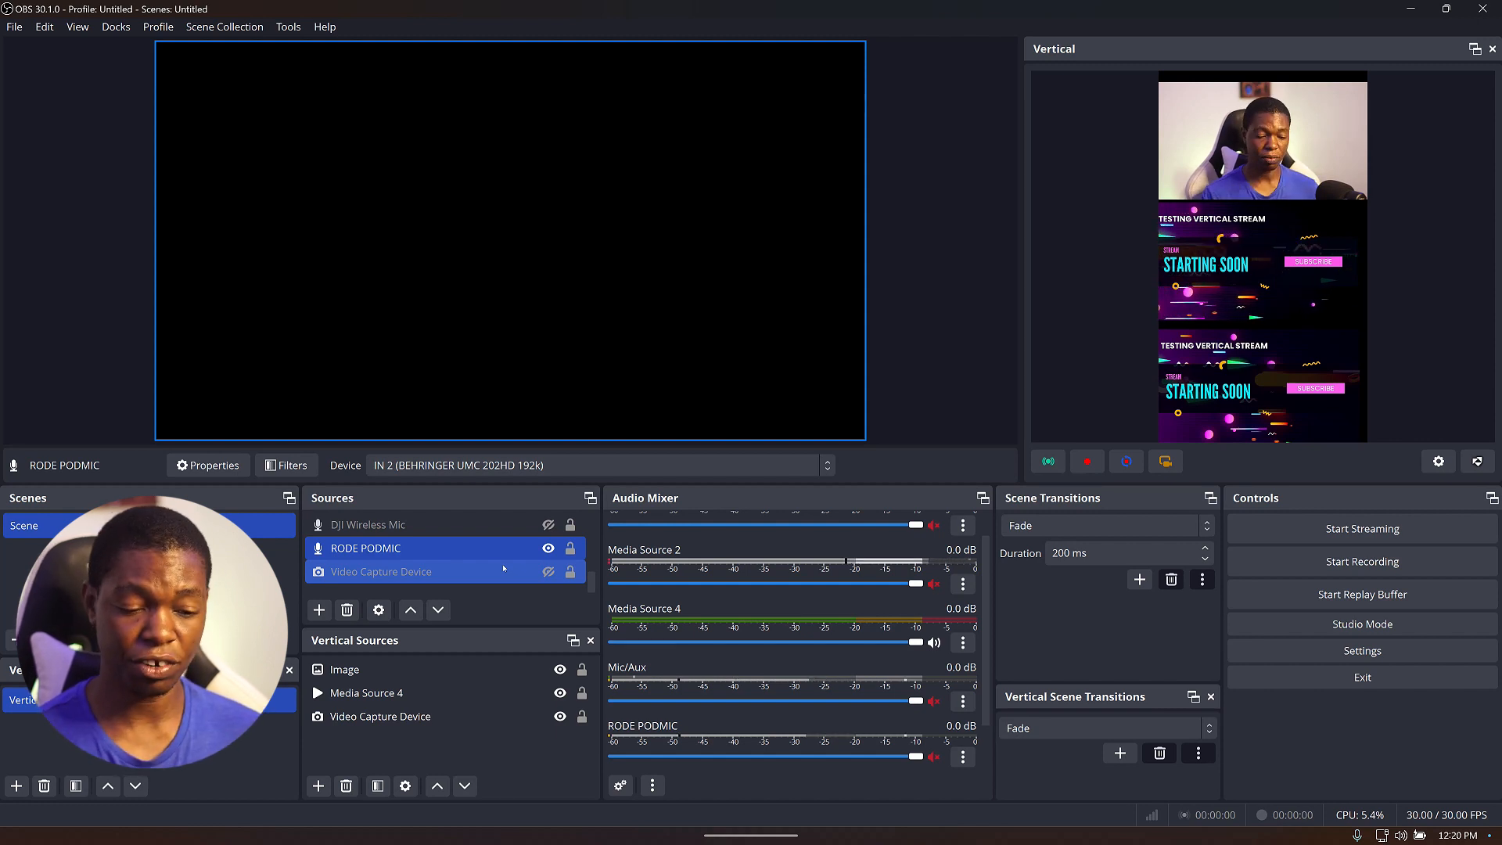
pyautogui.keyDown('ctrl'); pyautogui.click(504, 571); pyautogui.keyUp('ctrl')
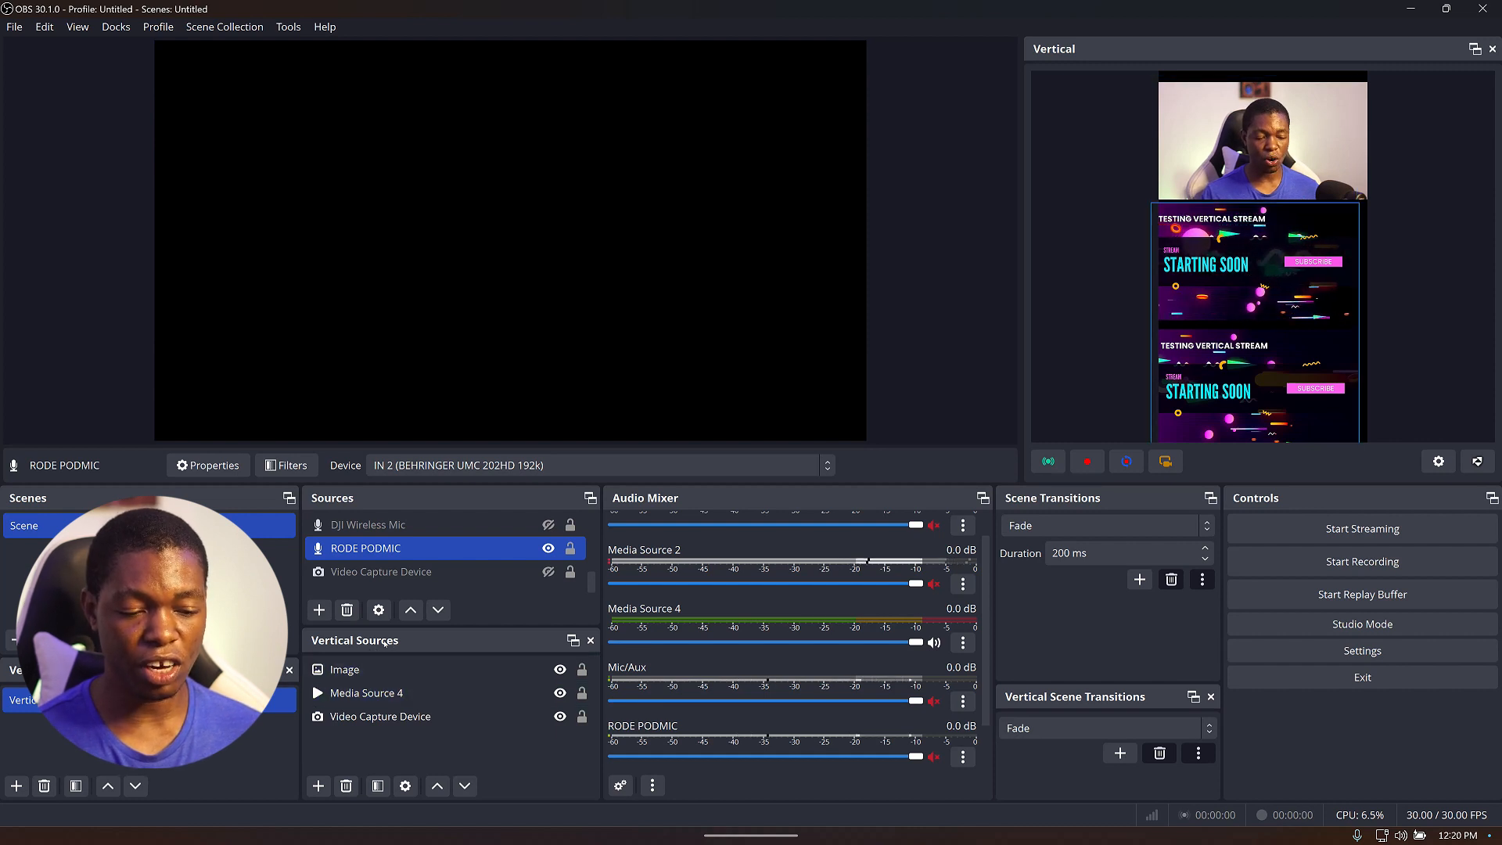
pyautogui.click(393, 687)
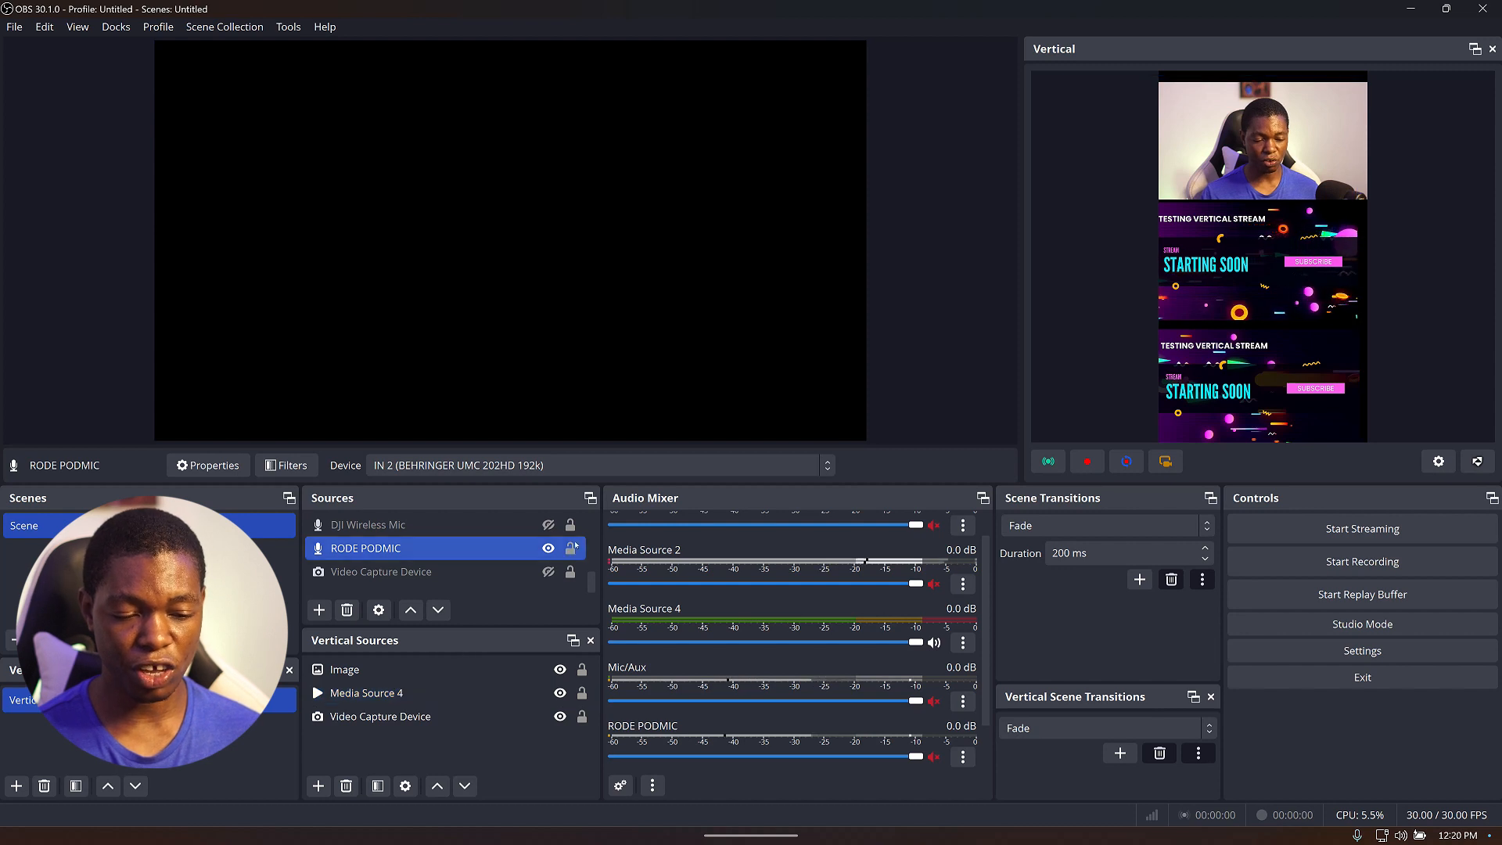
pyautogui.scroll(3, 569, 550)
pyautogui.scroll(-3, 438, 575)
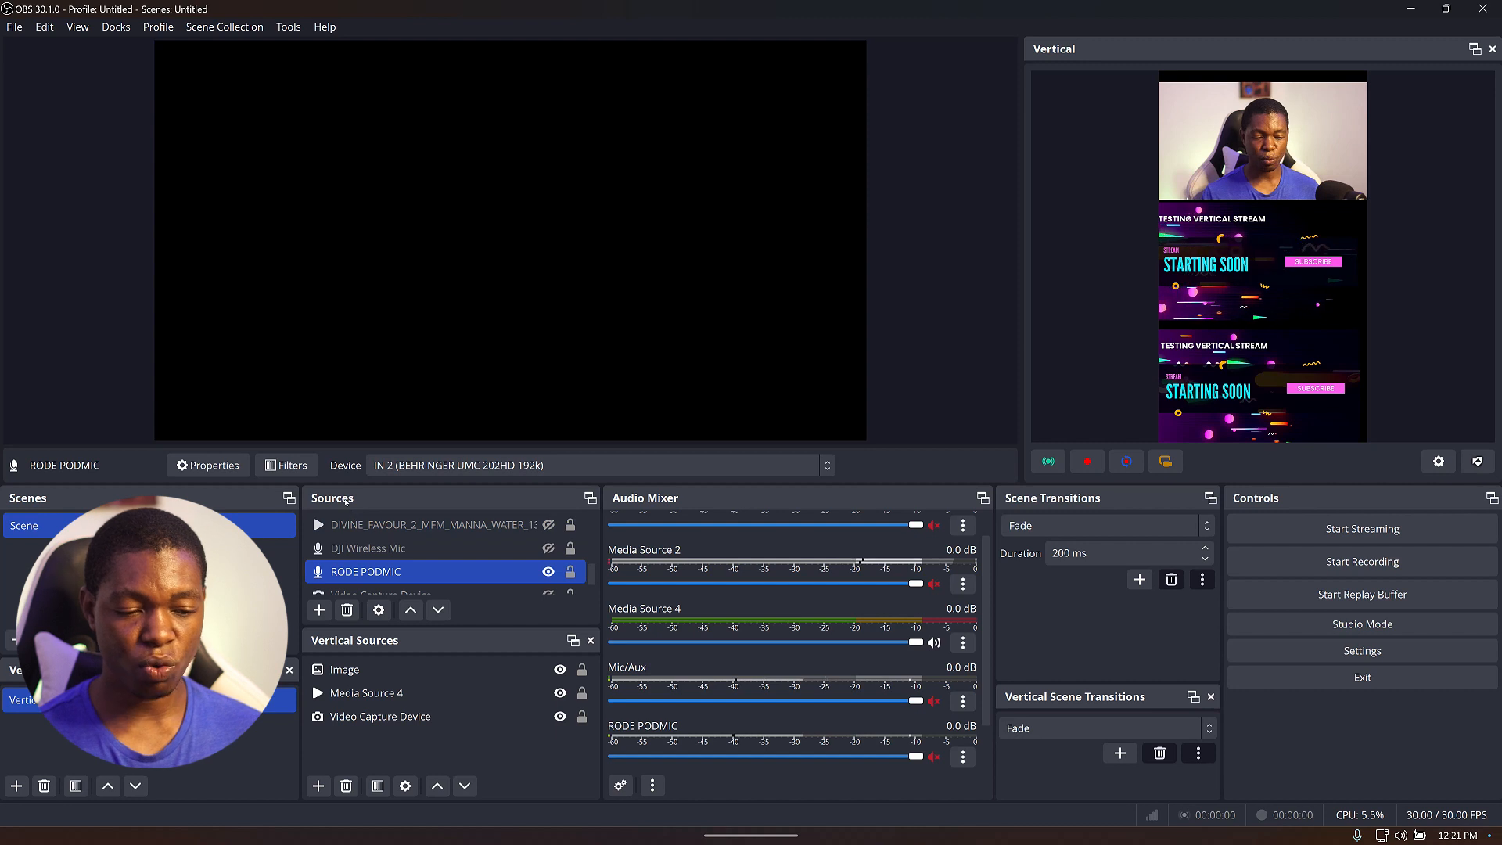
# Open the RODE PODMIC source's properties to check its device, then close them.
pyautogui.click(396, 579)
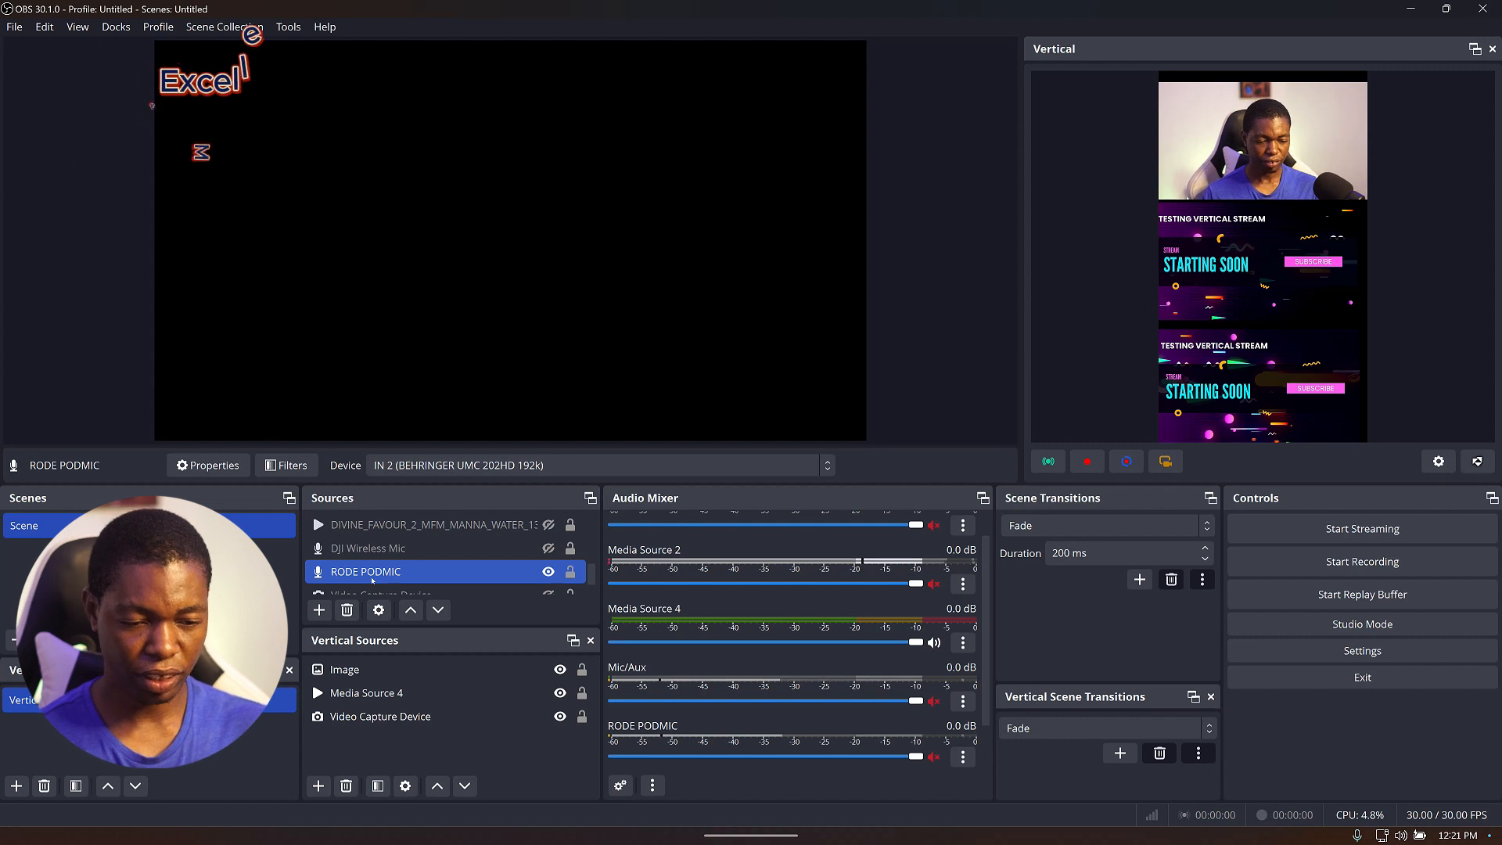
pyautogui.doubleClick(372, 580)
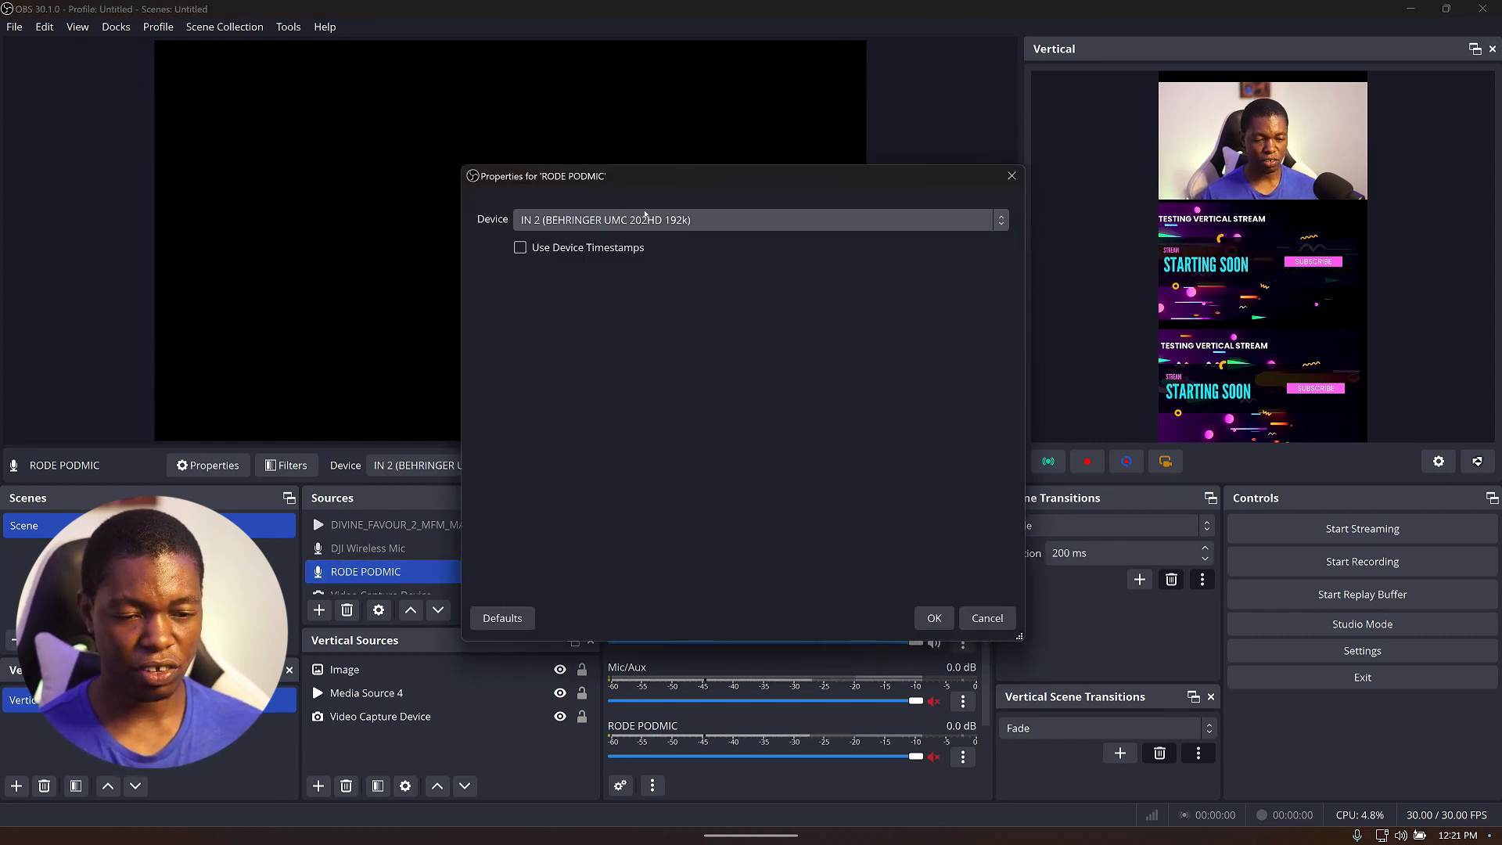
pyautogui.click(943, 618)
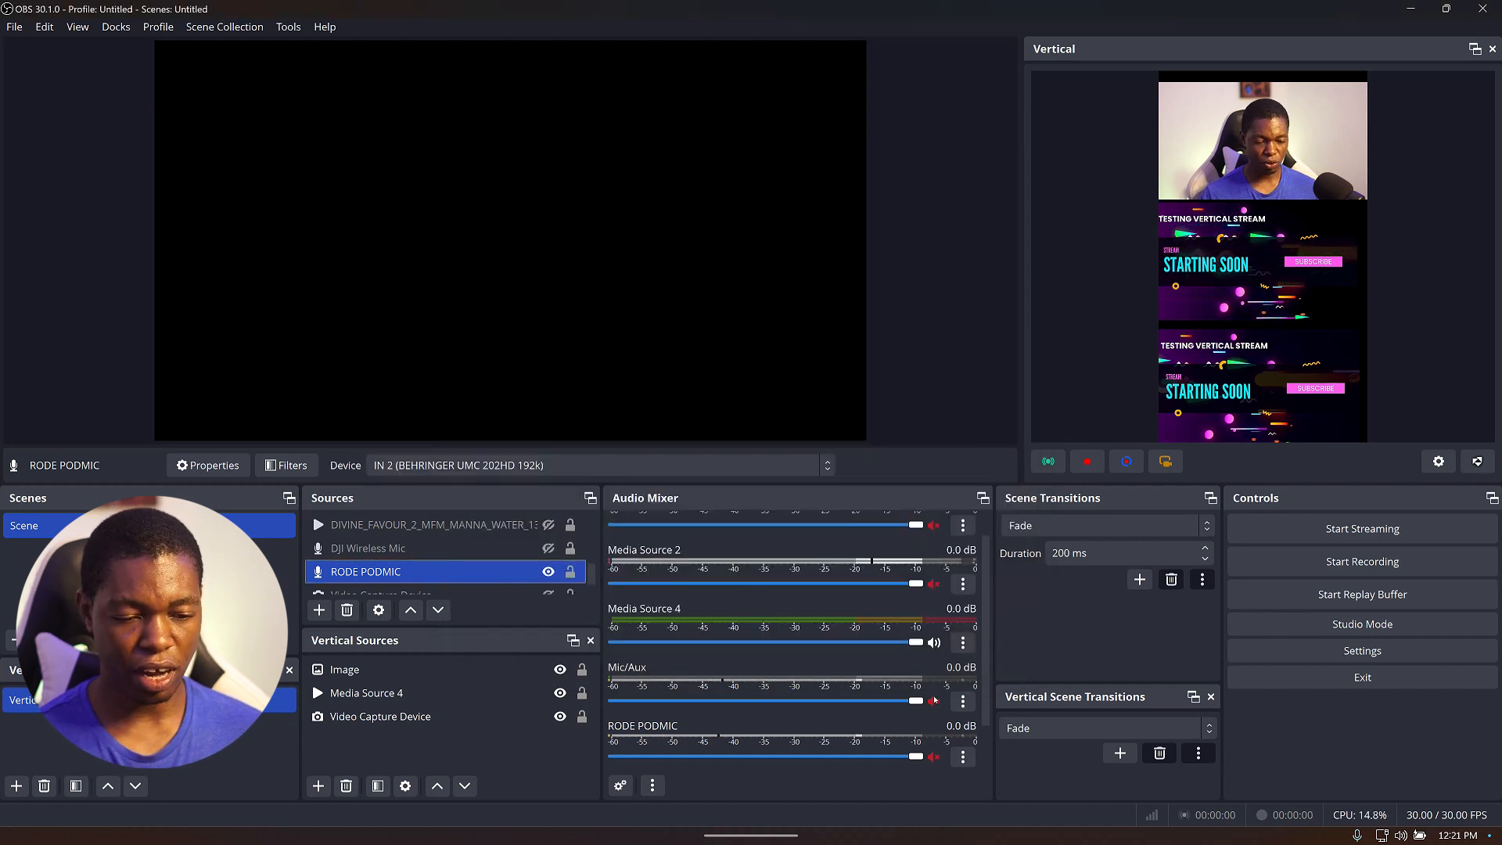
# Unmute the RODE PODMIC channel in the audio mixer.
pyautogui.scroll(-1, 933, 701)
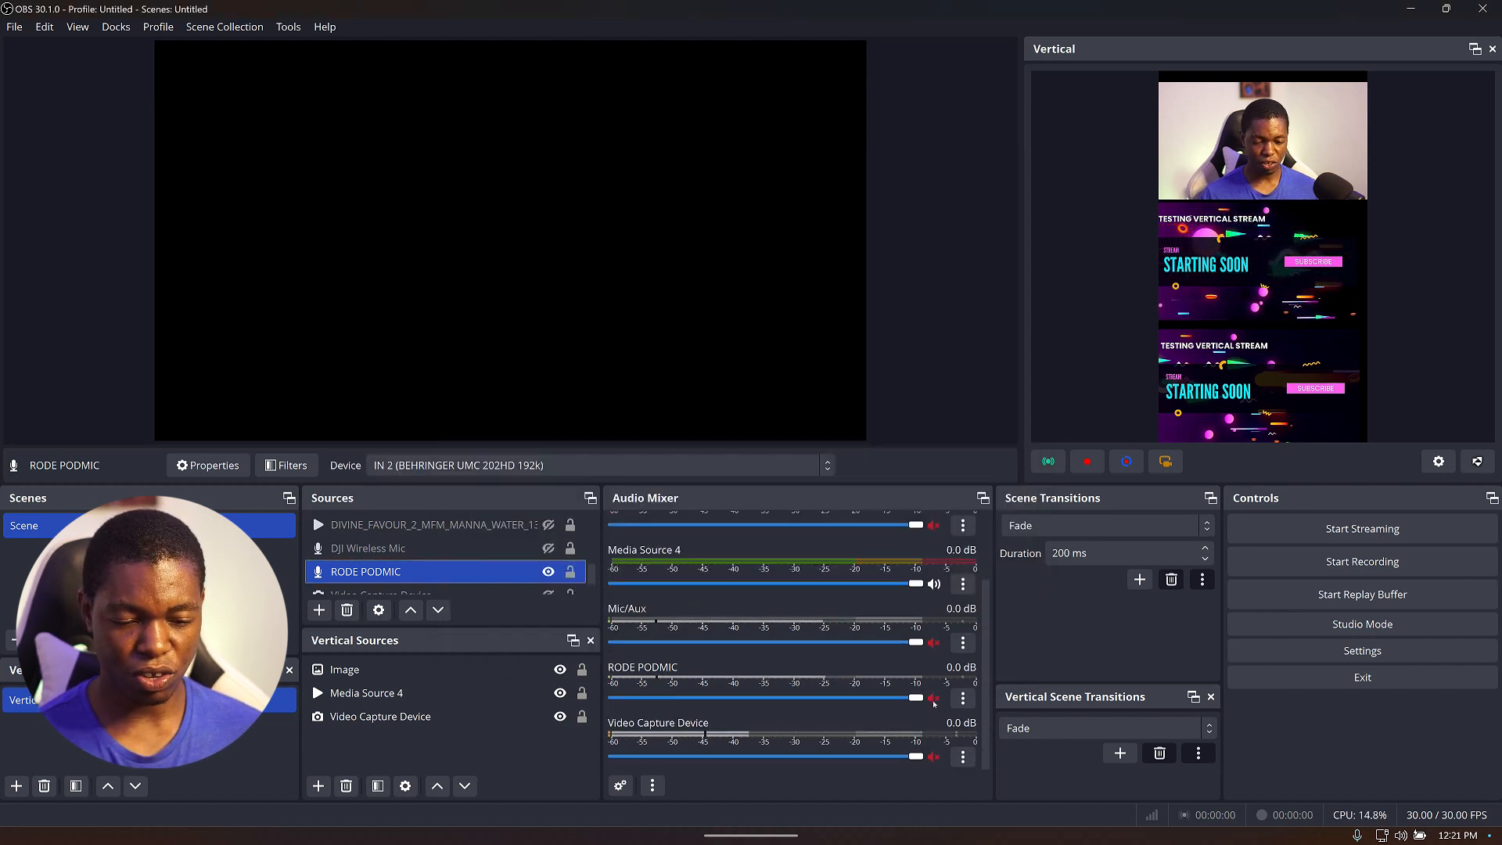
pyautogui.click(933, 698)
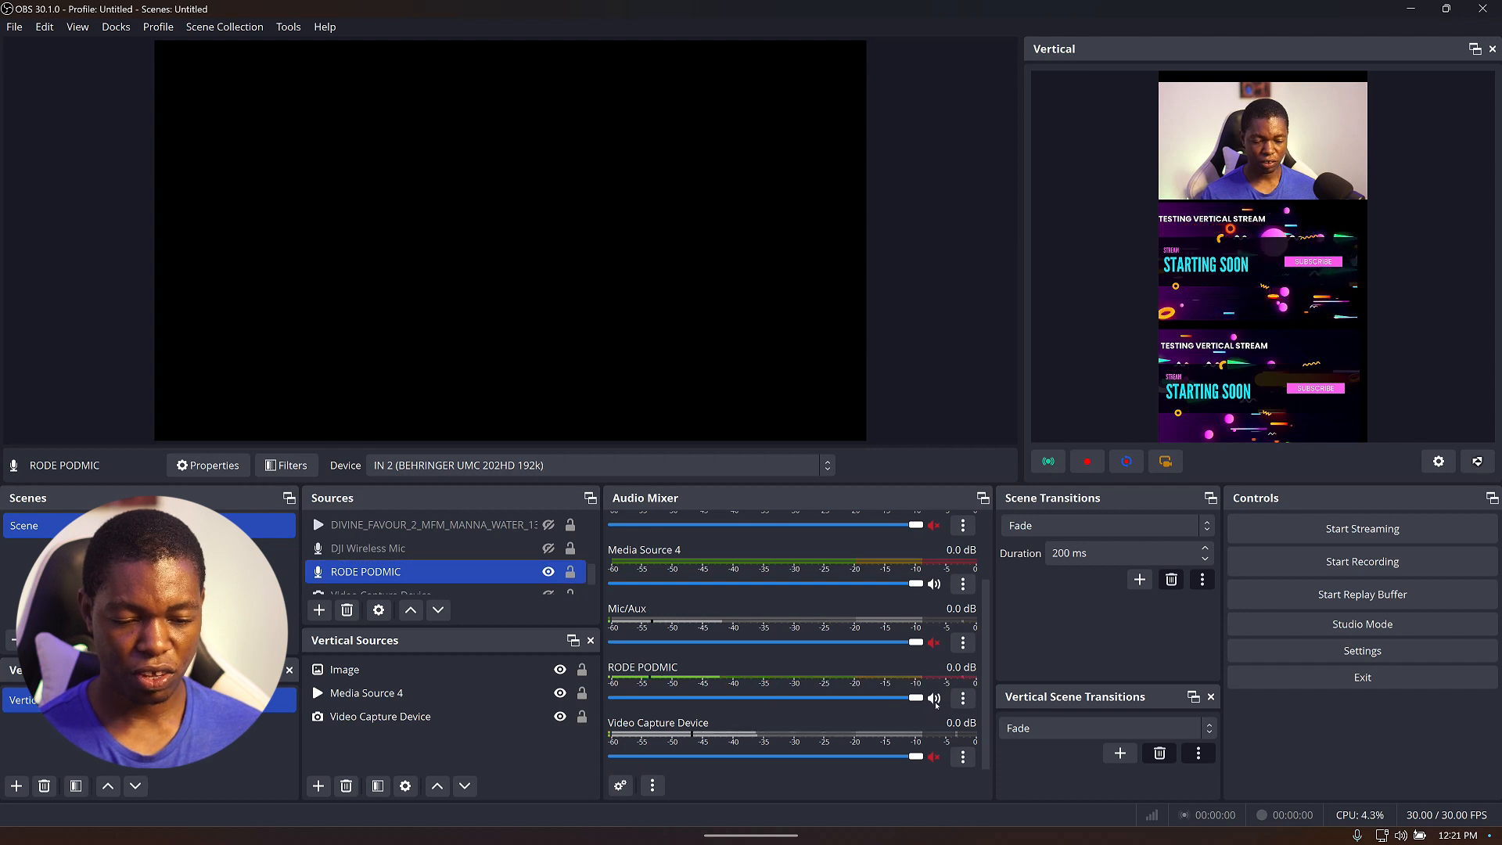
# Set the RODE PODMIC's audio monitoring to Monitor Off in Advanced Audio Properties.
pyautogui.click(963, 698)
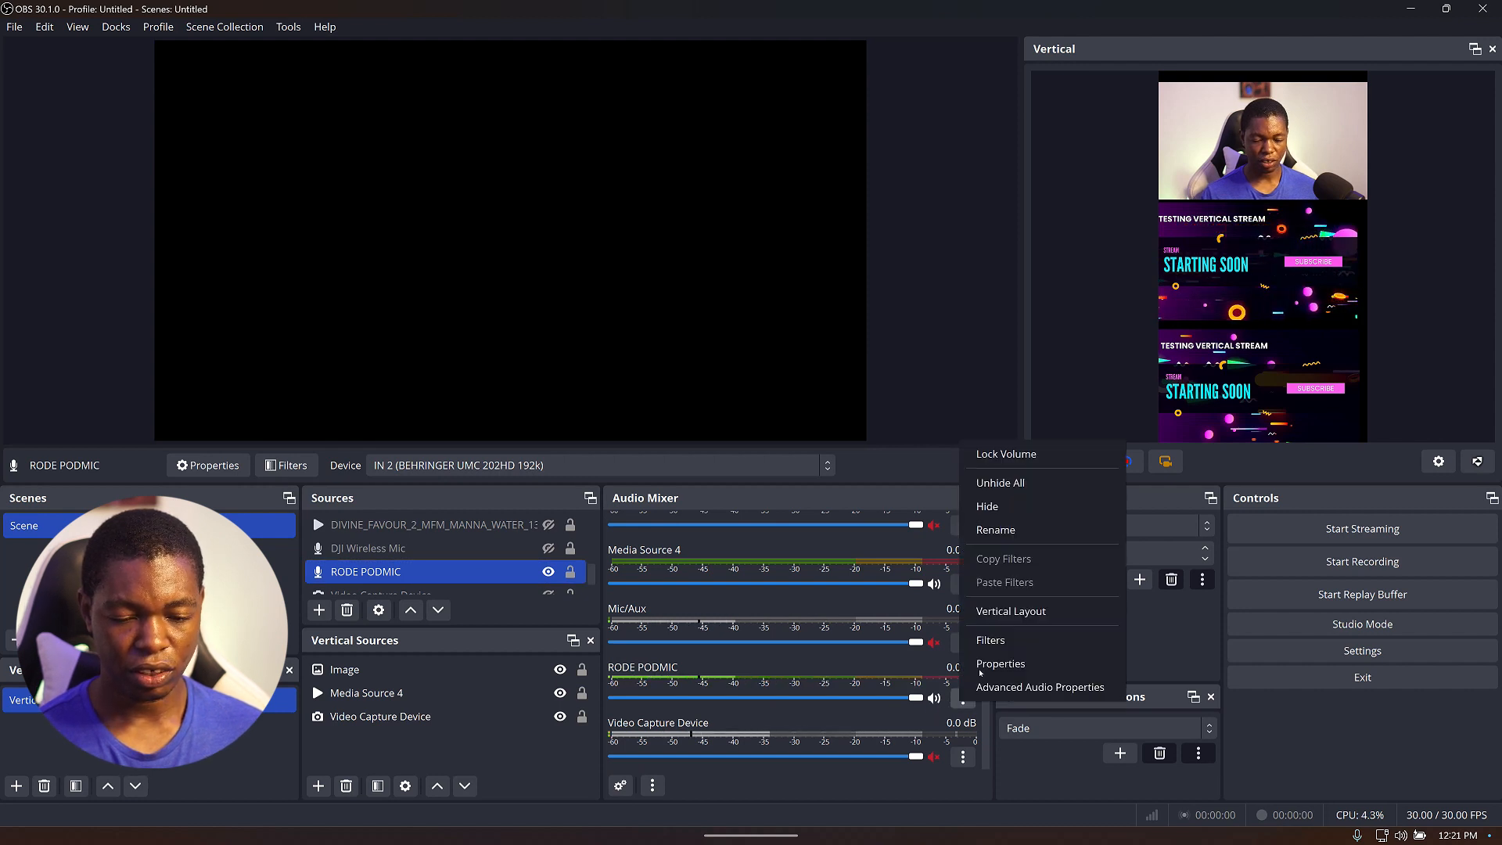
pyautogui.click(1004, 688)
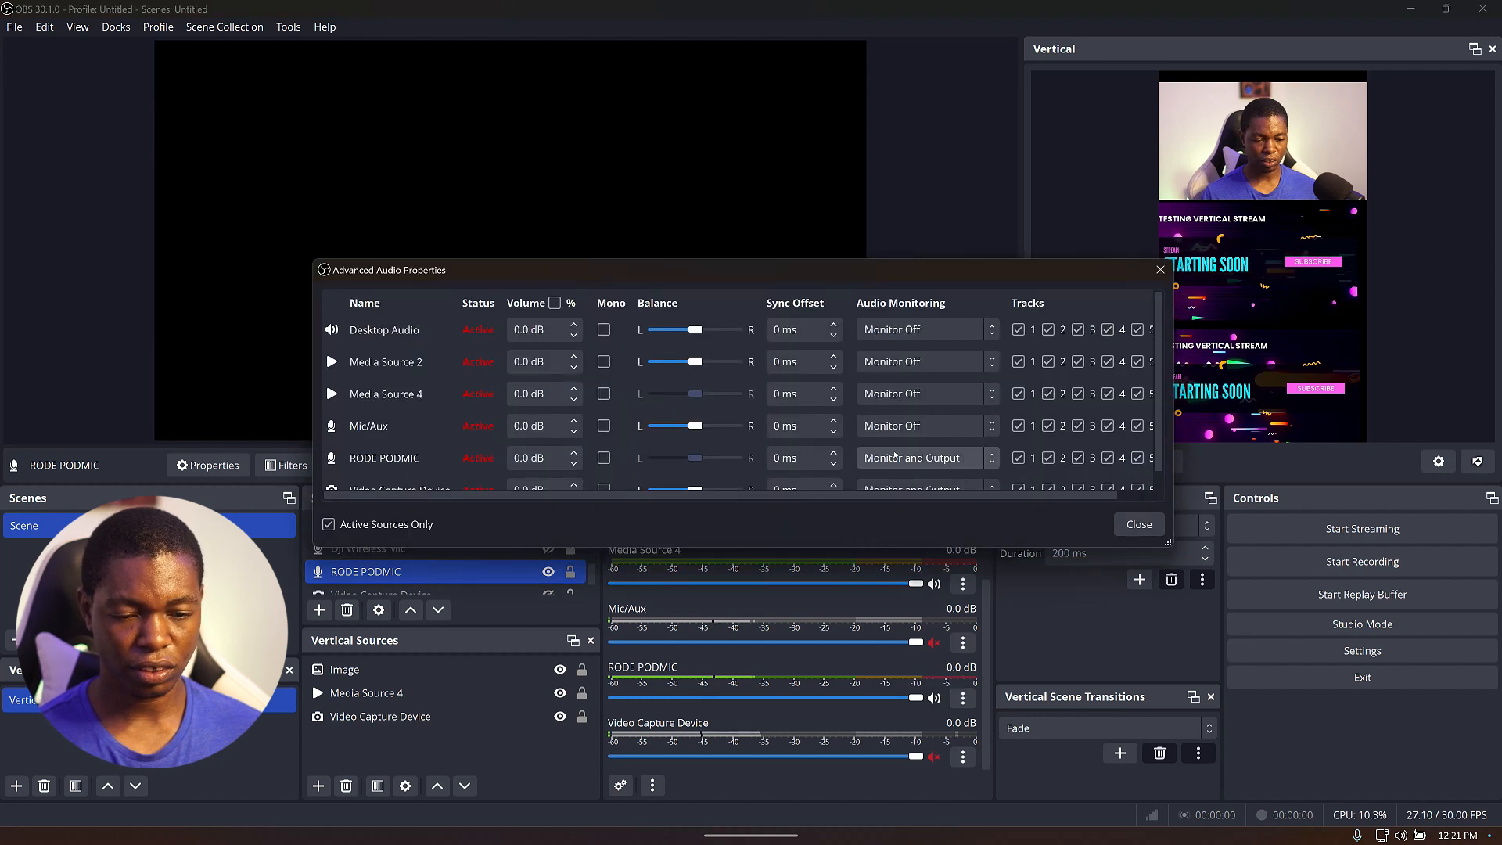
pyautogui.click(899, 461)
pyautogui.click(910, 480)
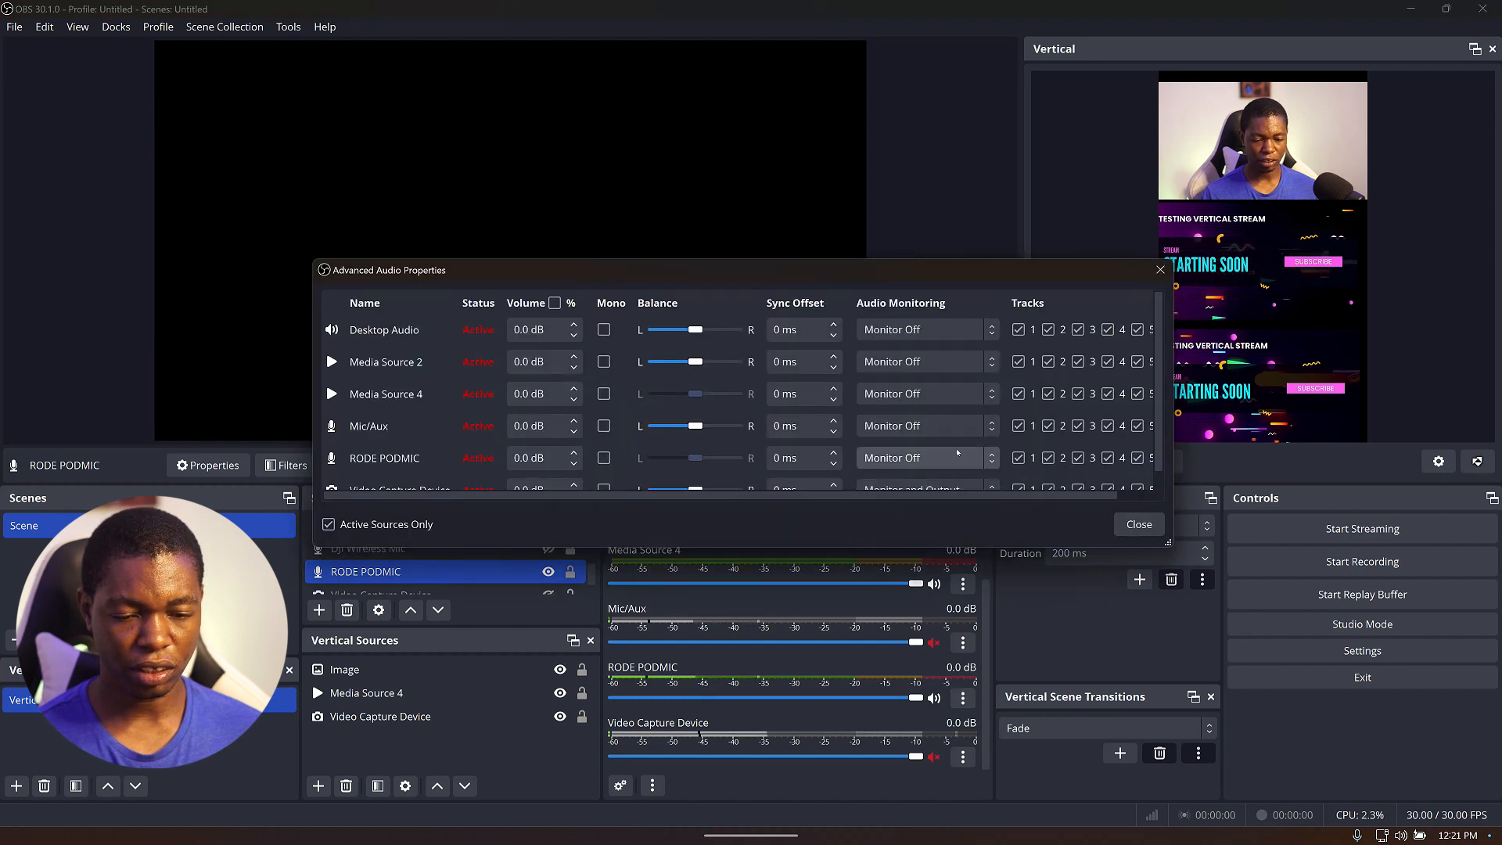
pyautogui.click(1139, 524)
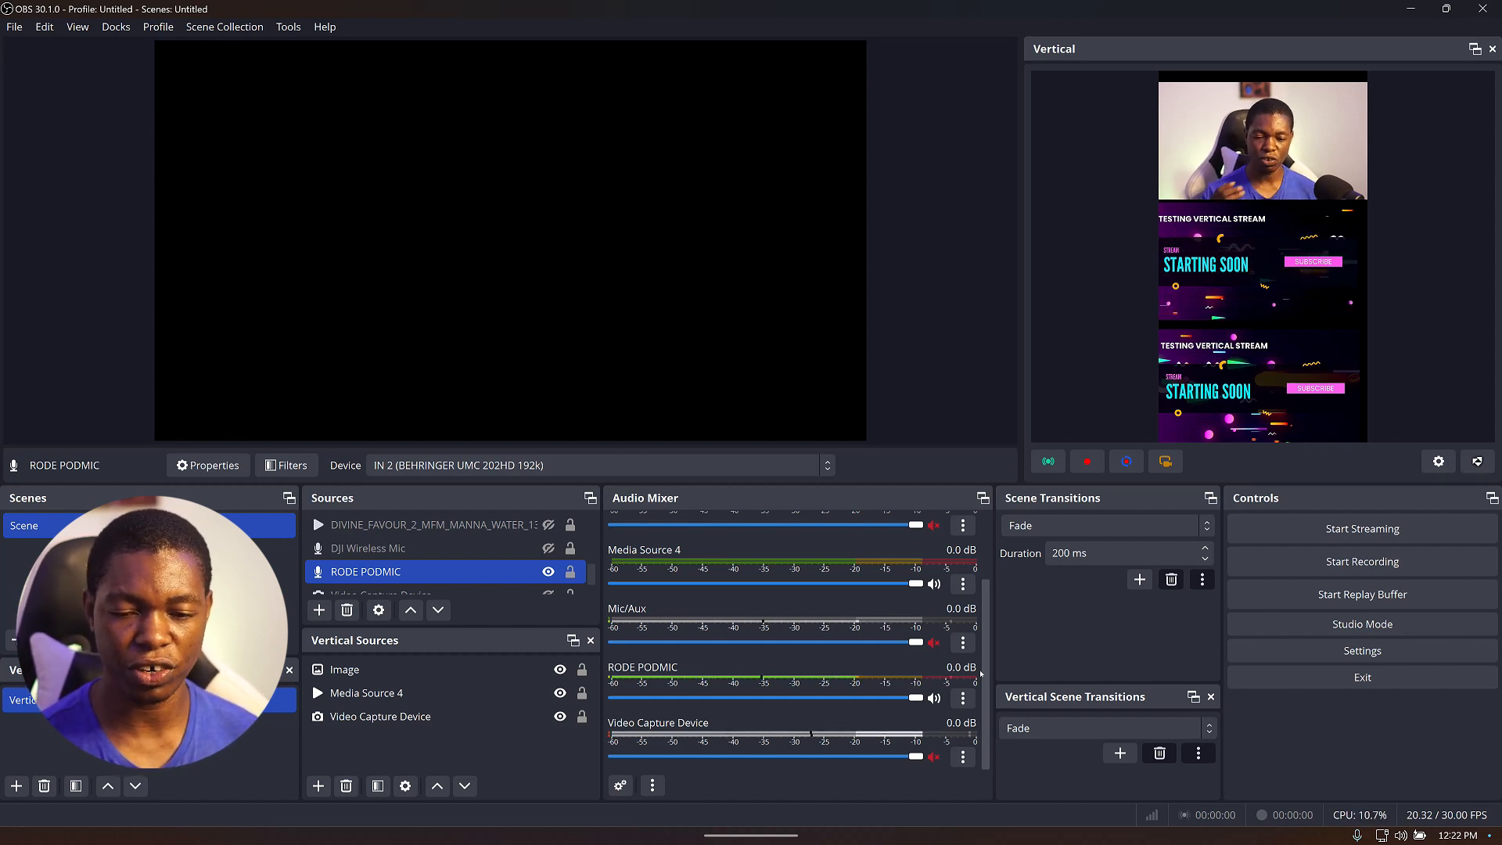
# Nudge the image and the media source slightly to tidy their positions on the vertical canvas.
pyautogui.click(1270, 245)
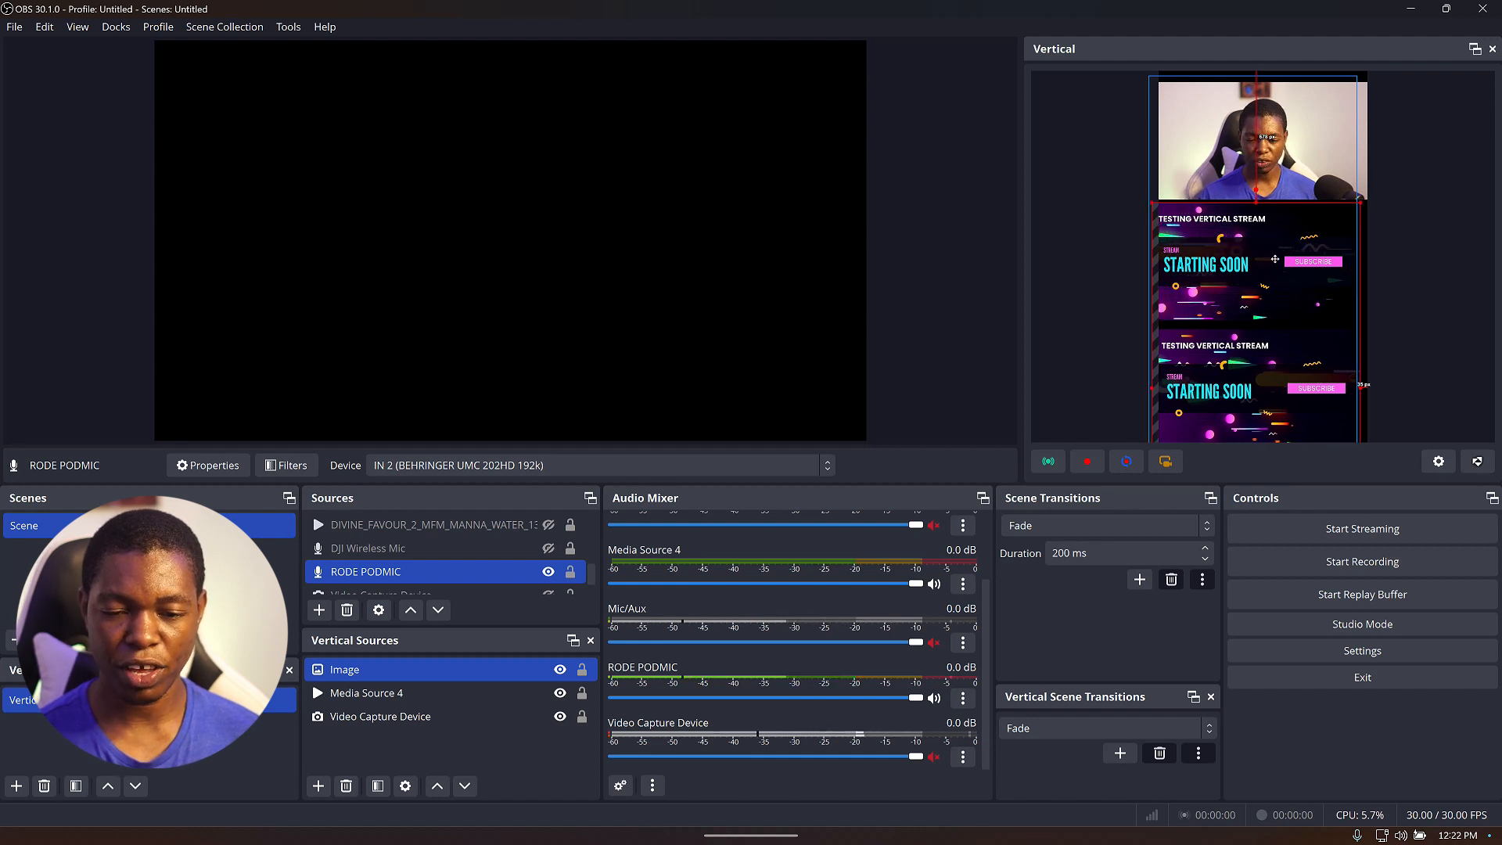
pyautogui.moveTo(1270, 245); pyautogui.dragTo(1267, 249)
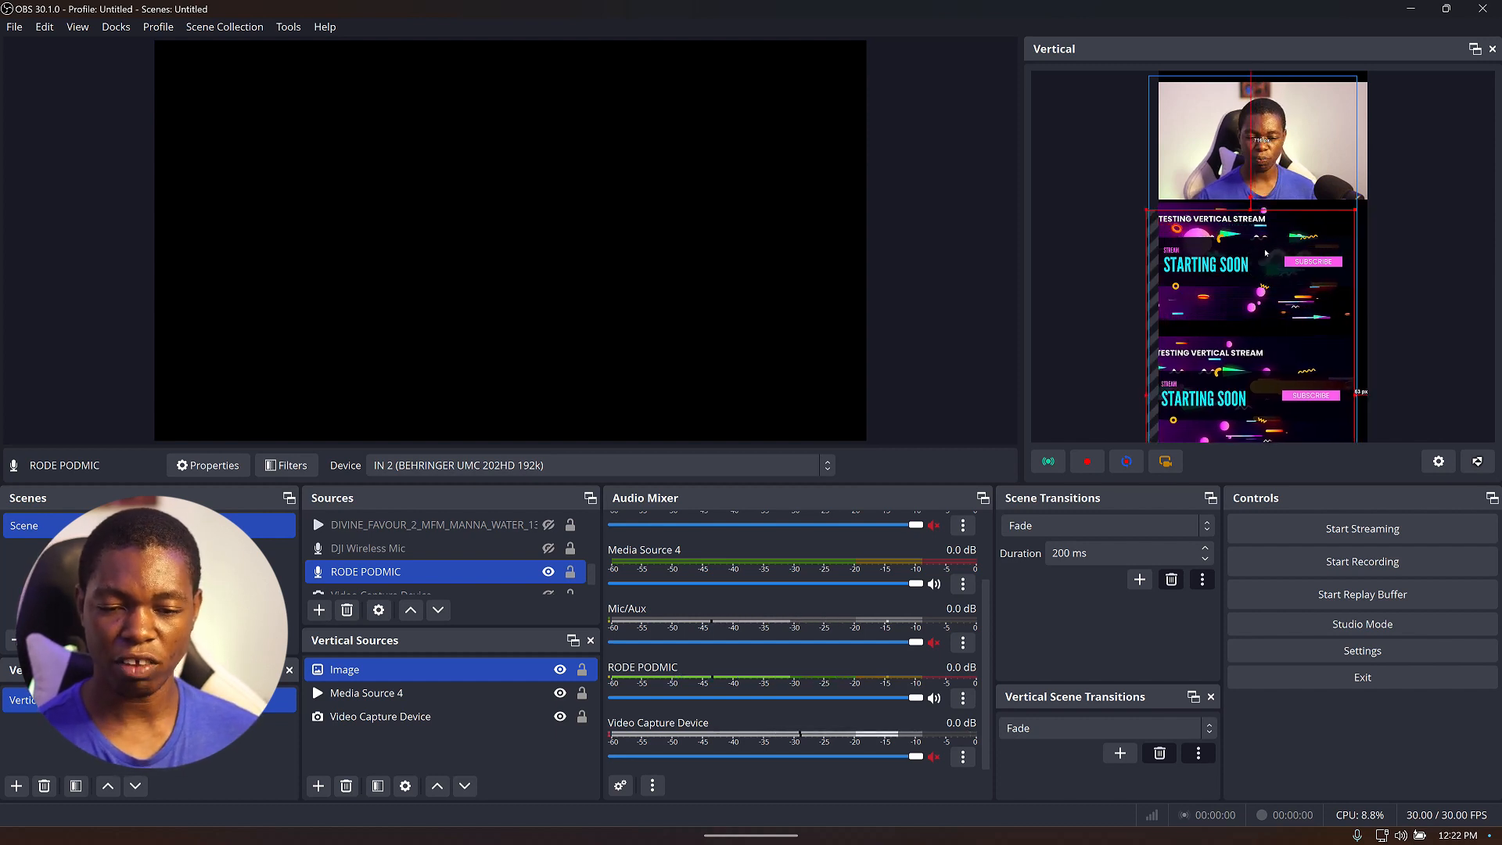
pyautogui.click(1301, 120)
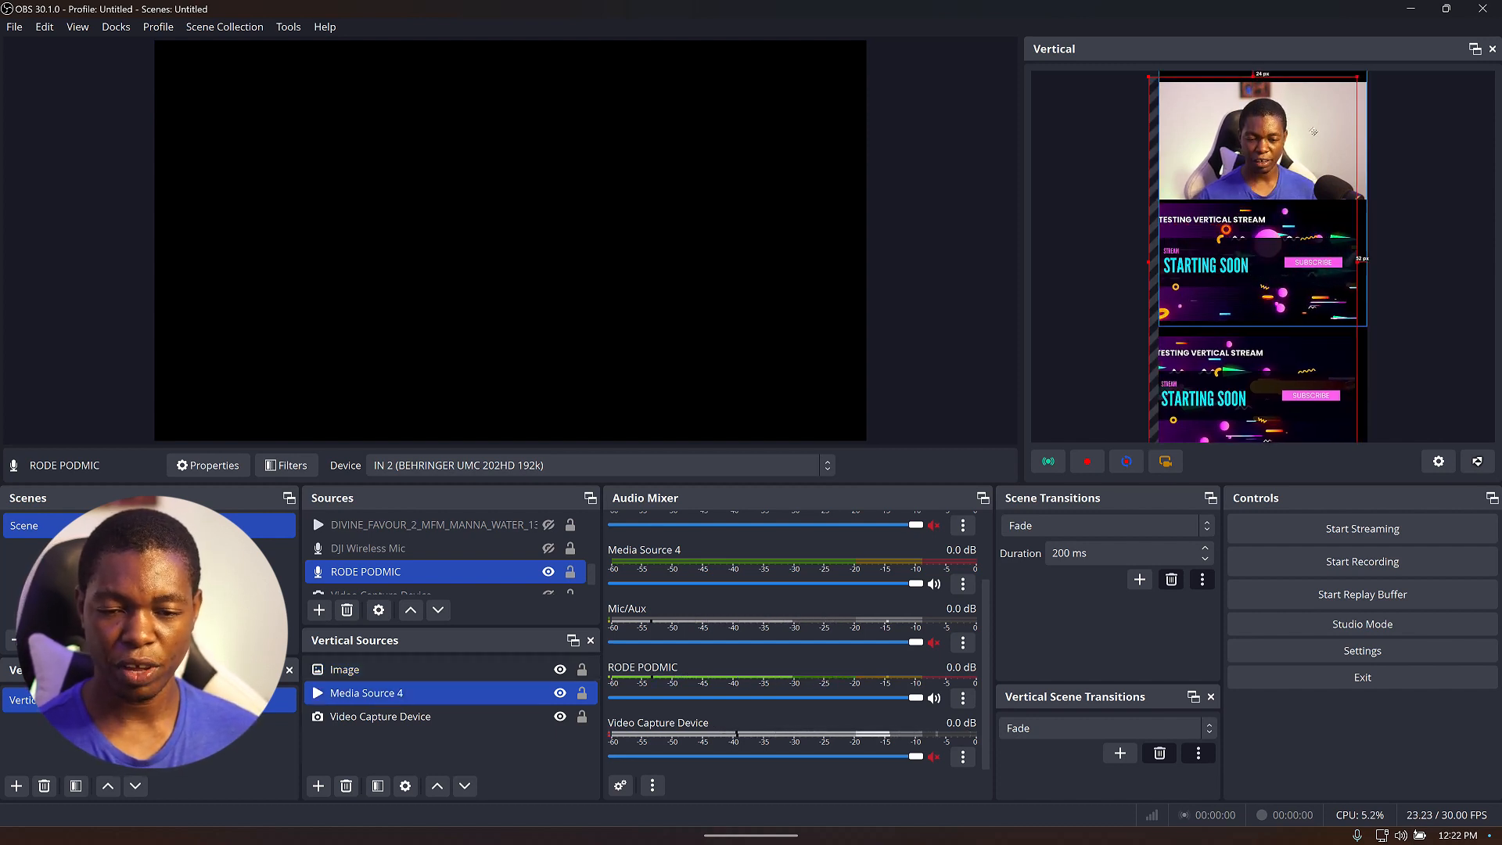
pyautogui.moveTo(1324, 132); pyautogui.dragTo(1328, 140)
pyautogui.click(1427, 267)
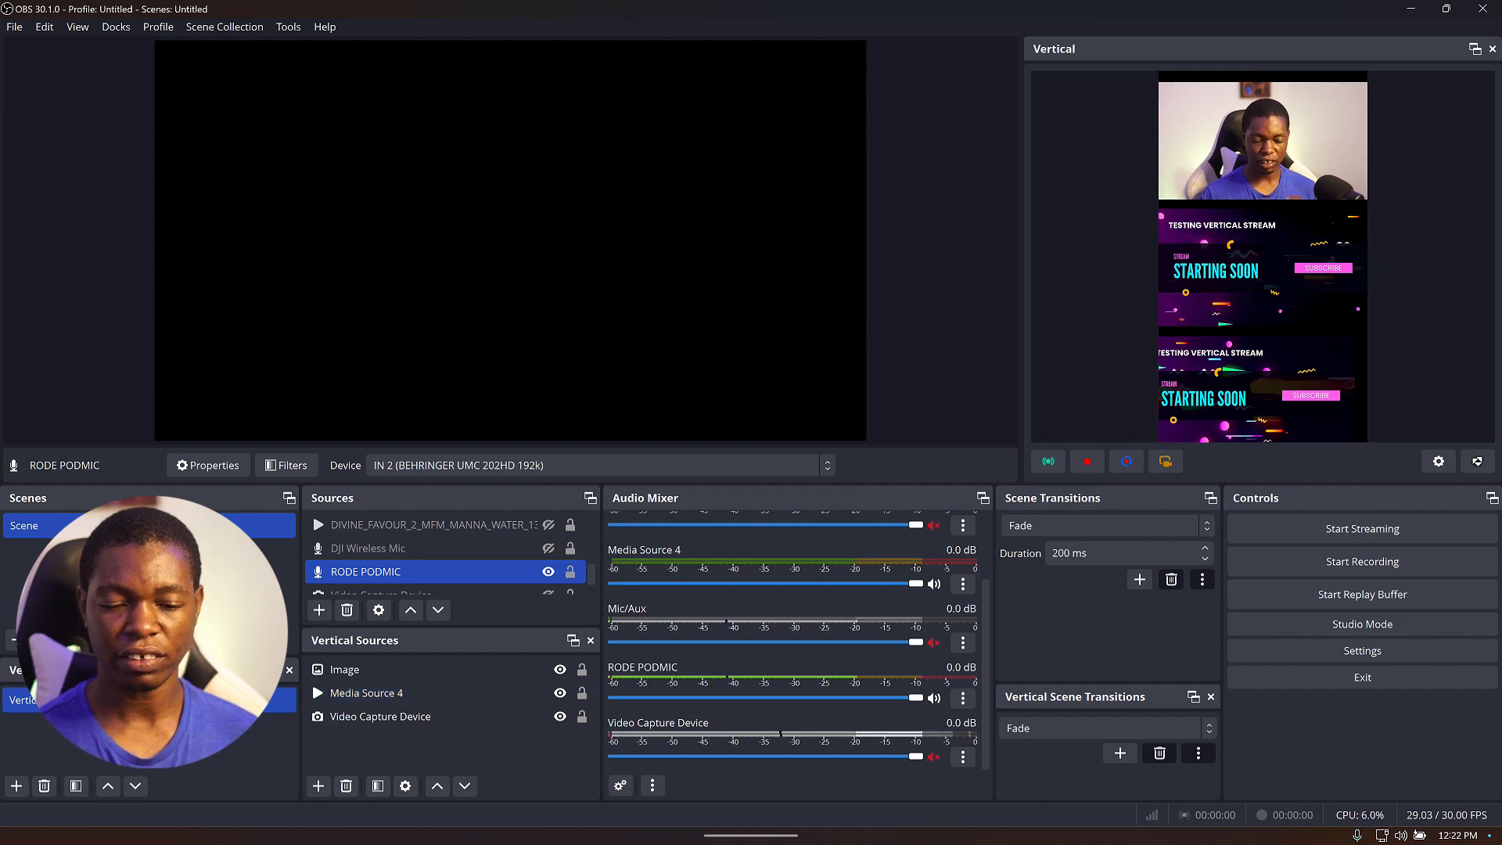
# Switch to the browser and open the YouTube tab.
pyautogui.moveTo(803, 818)
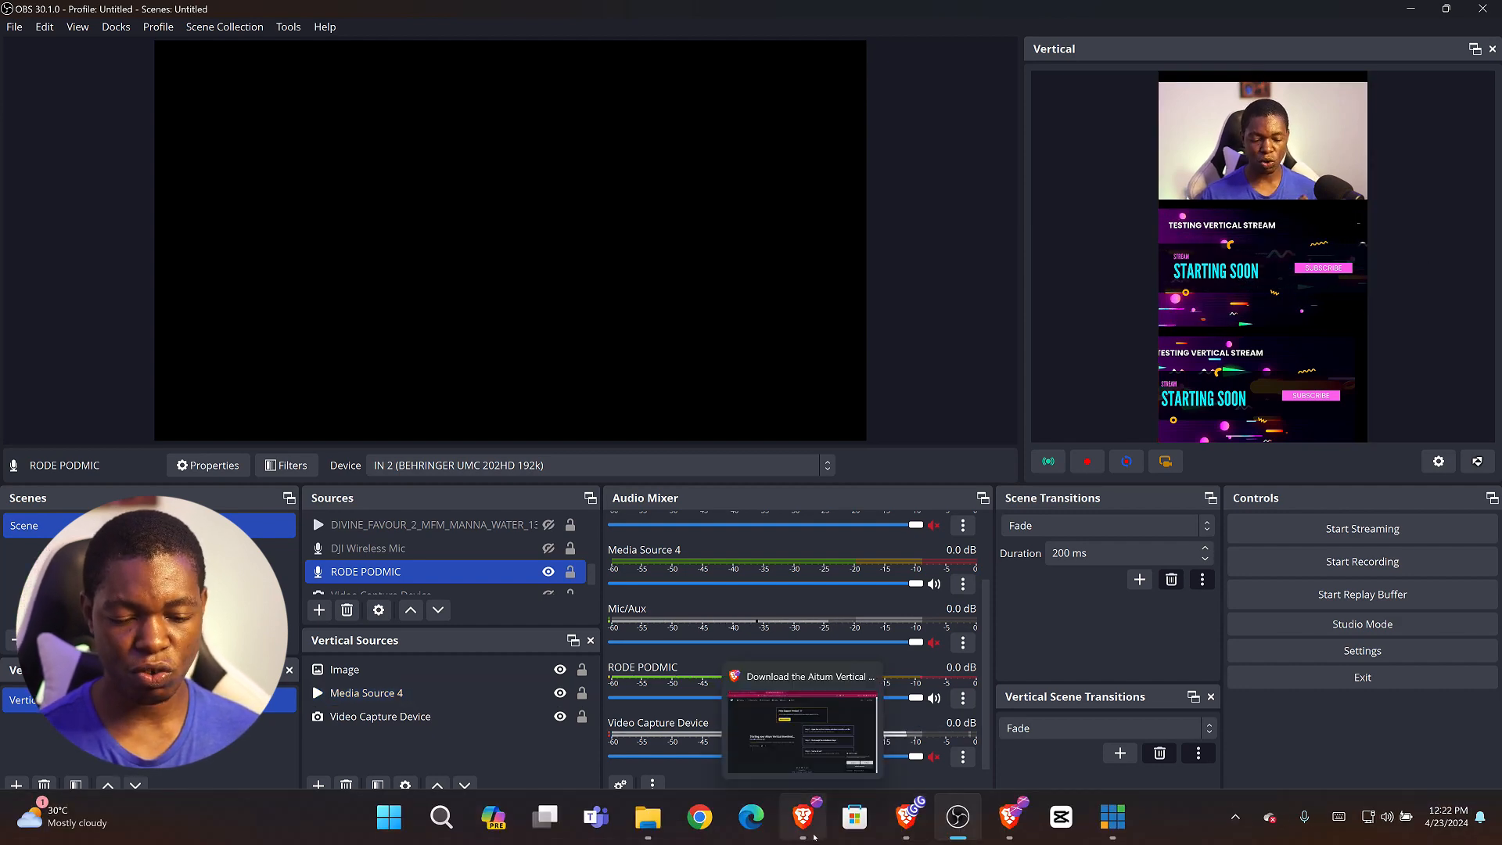
pyautogui.click(815, 774)
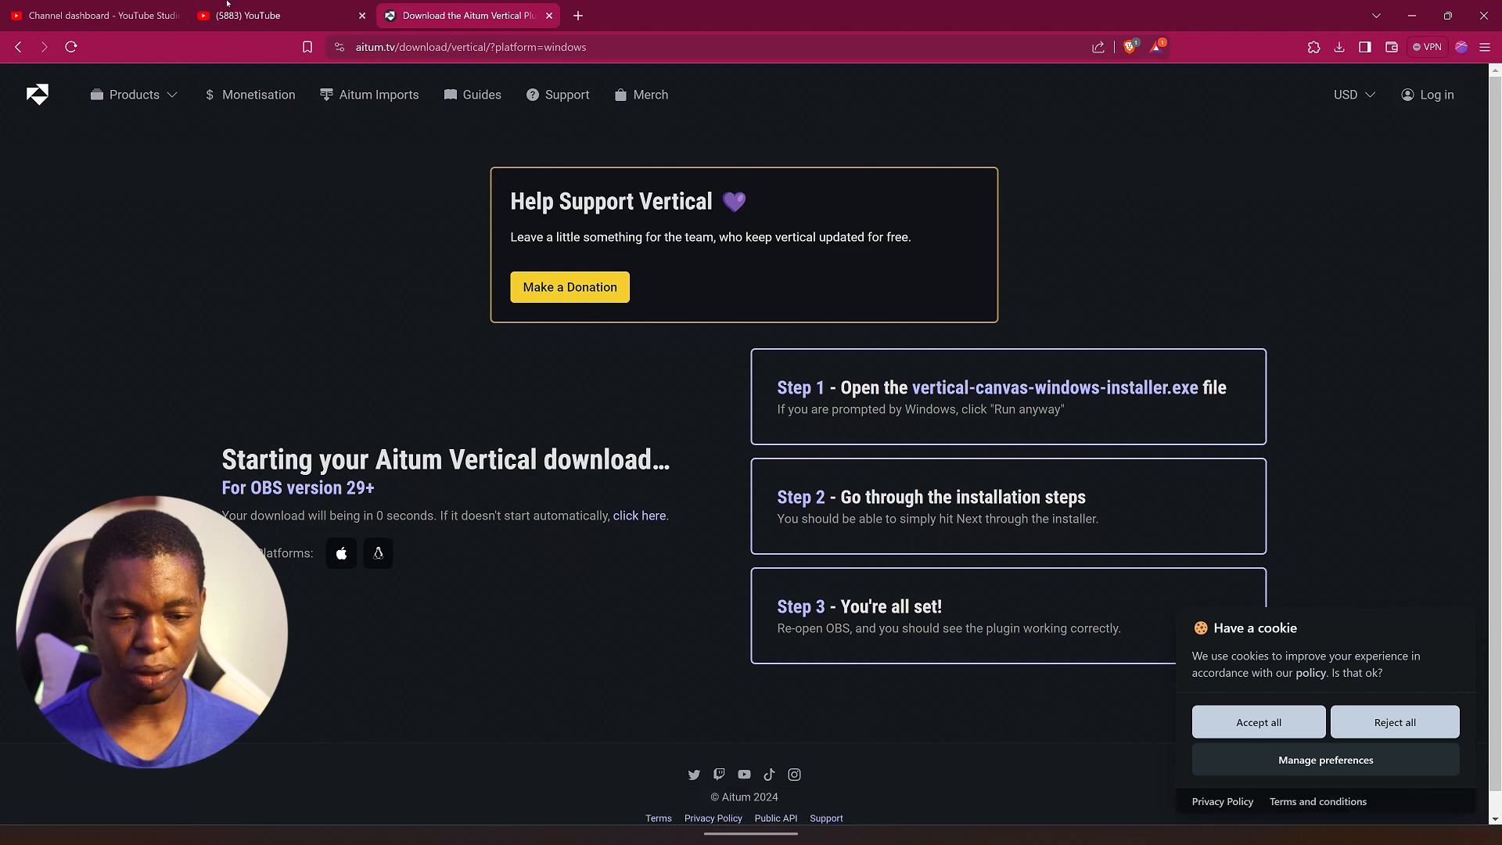
pyautogui.click(259, 14)
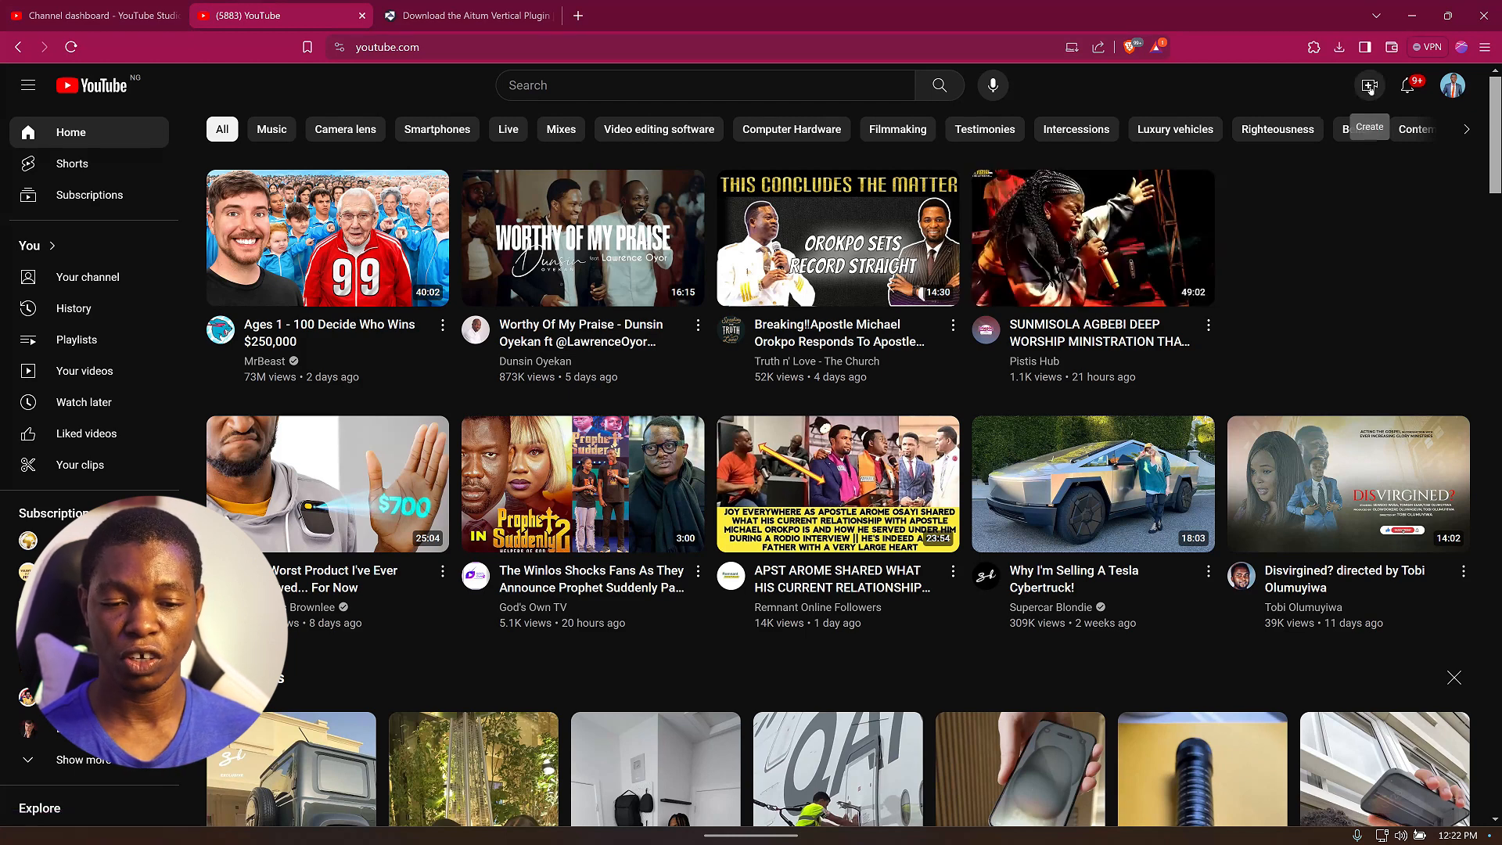
# Start scheduling a new YouTube live stream with fresh settings instead of reusing a previous stream's.
pyautogui.click(1370, 88)
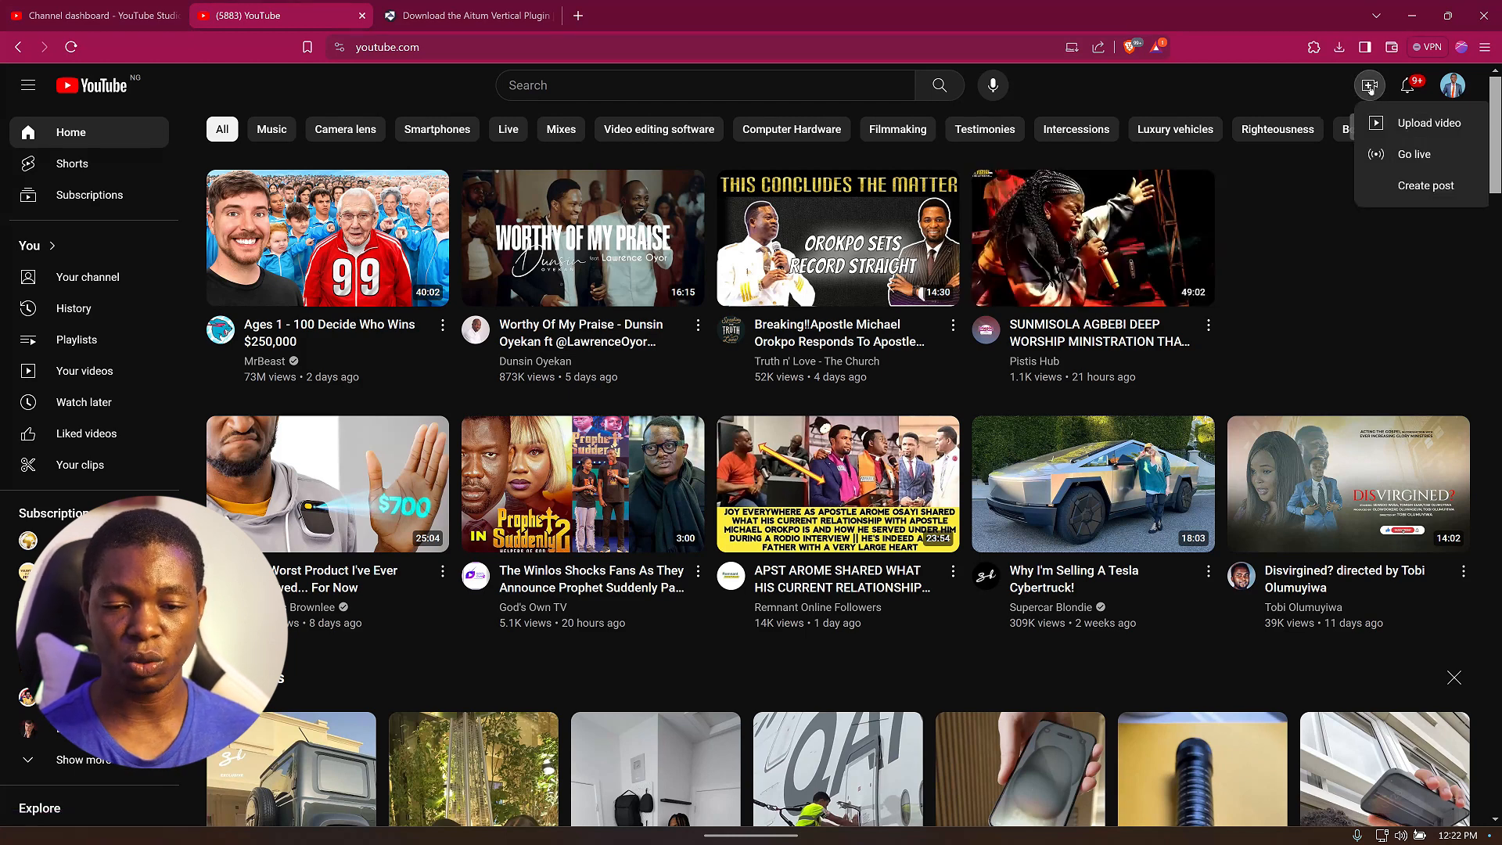
pyautogui.click(1418, 154)
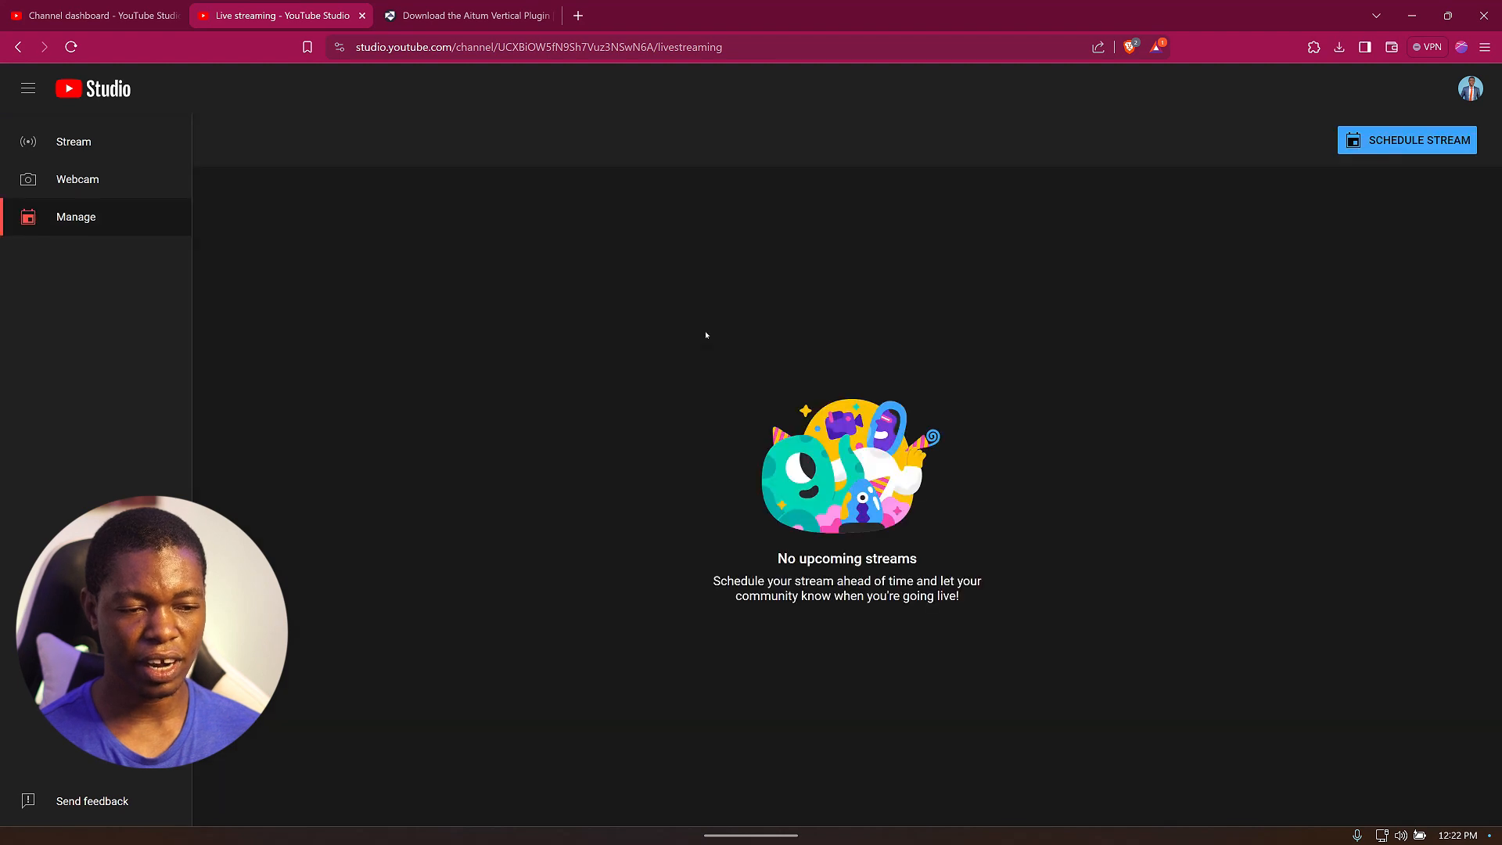
pyautogui.click(1379, 153)
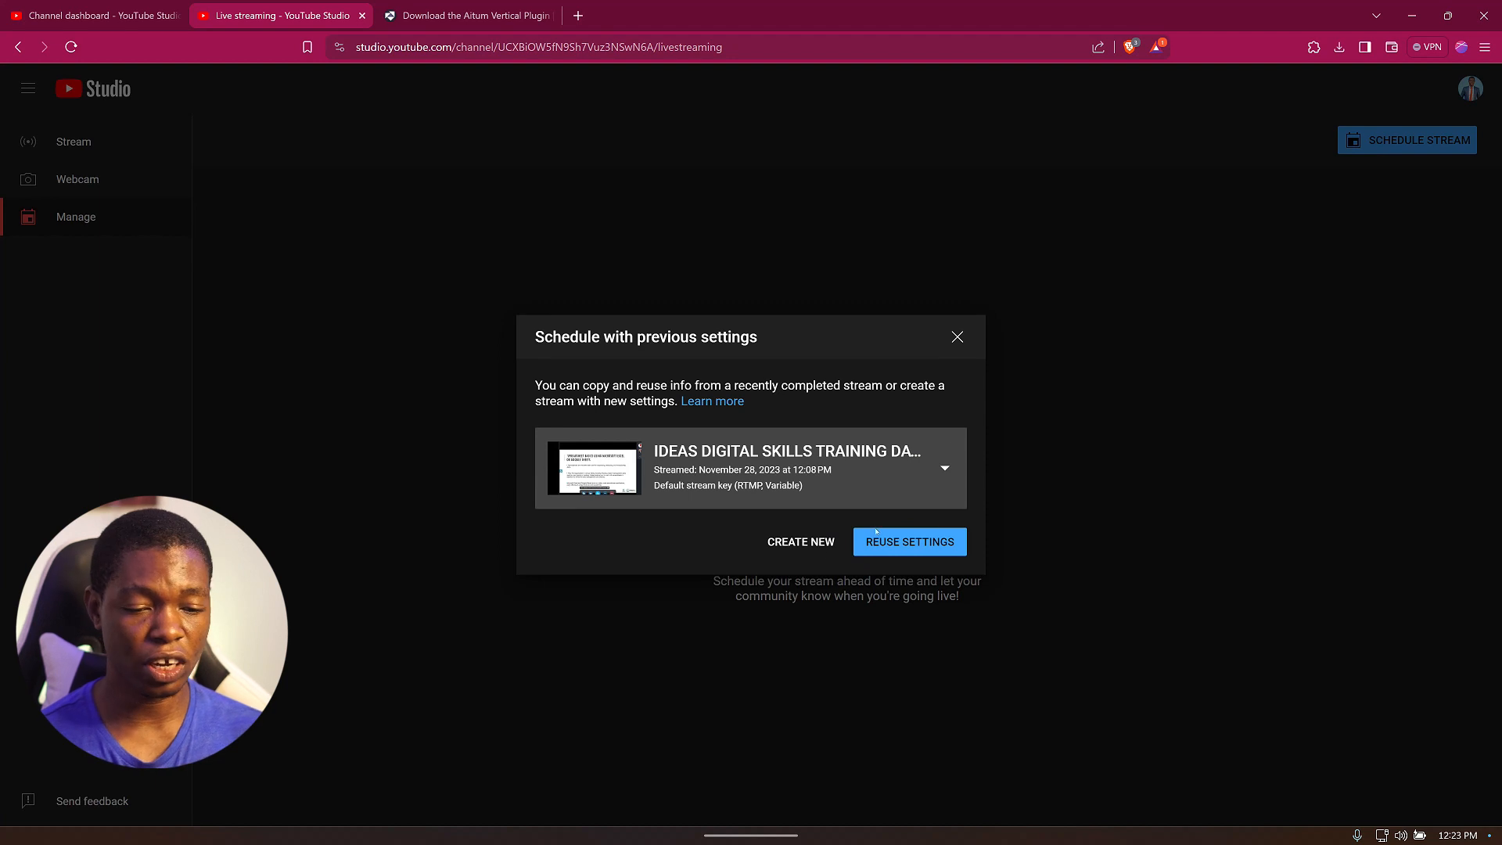
pyautogui.click(821, 545)
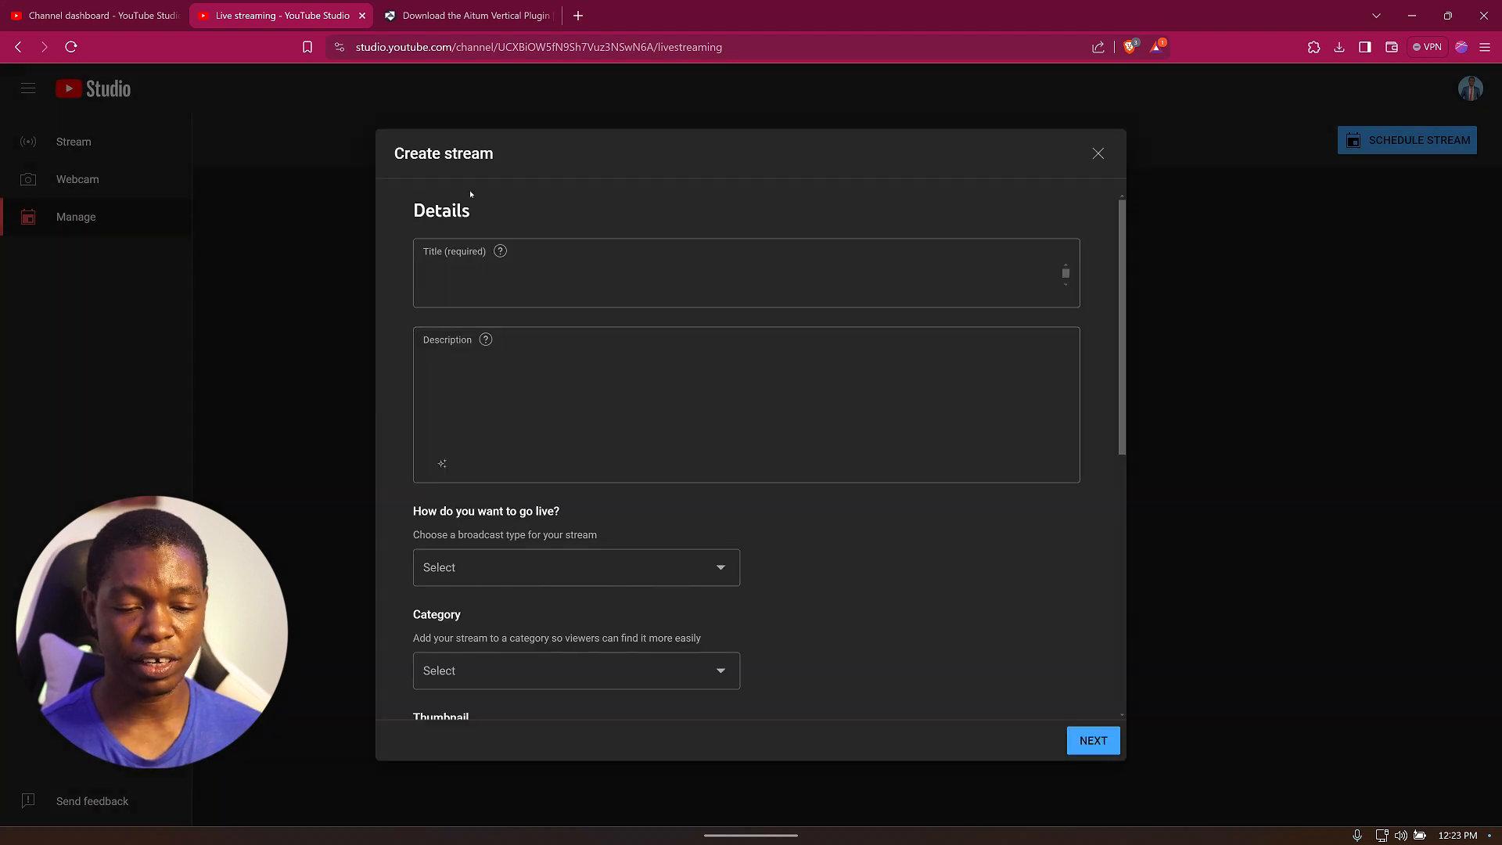
# Enter the stream title TESTING VERTICAL LIVE STREAM and the description EXCELLENT MEDIA.
pyautogui.click(579, 319)
pyautogui.write('T')
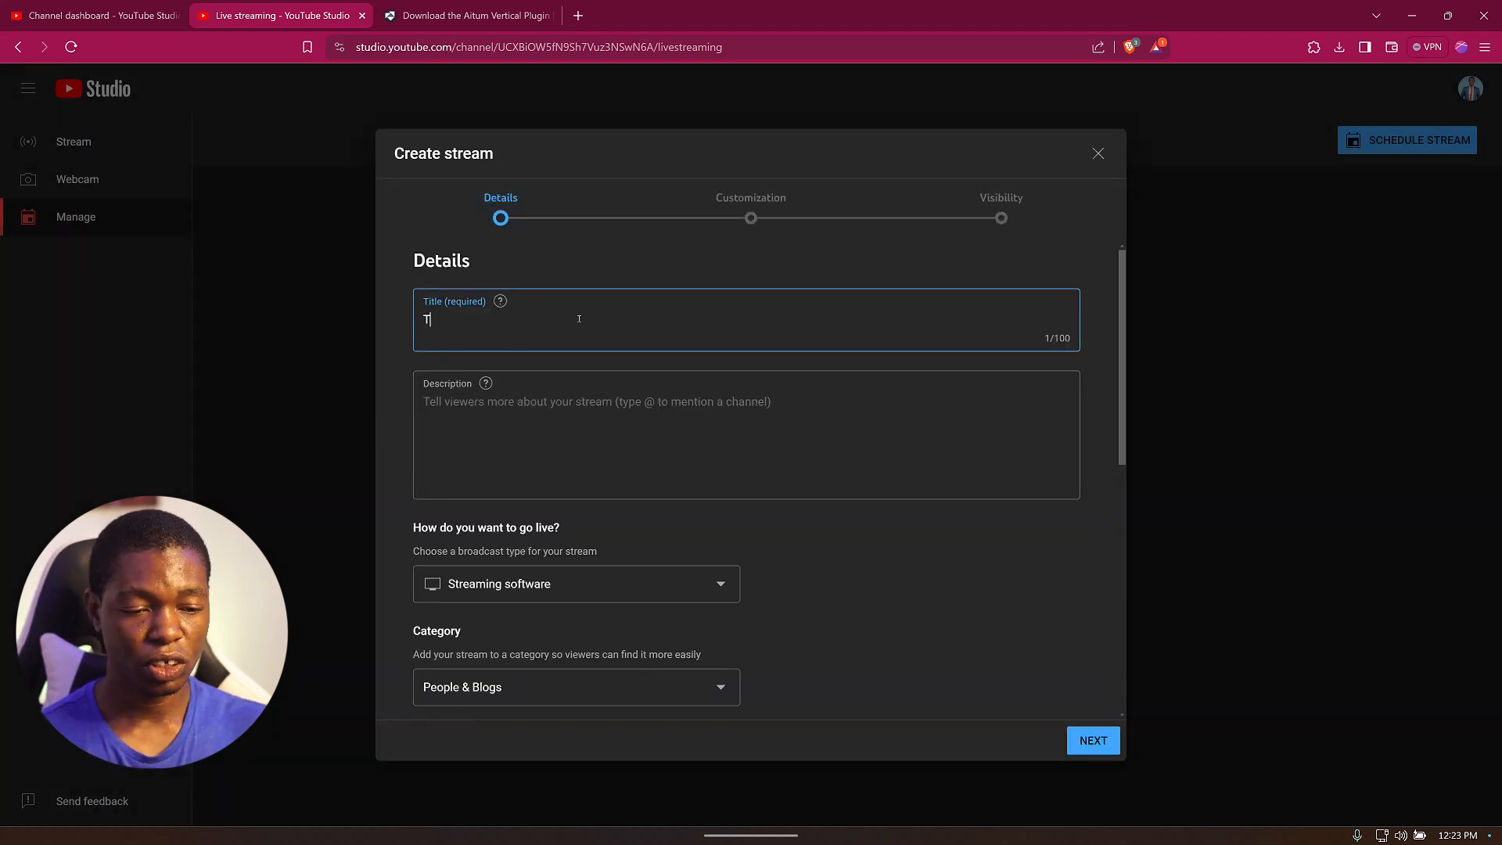
pyautogui.write('ESTING V')
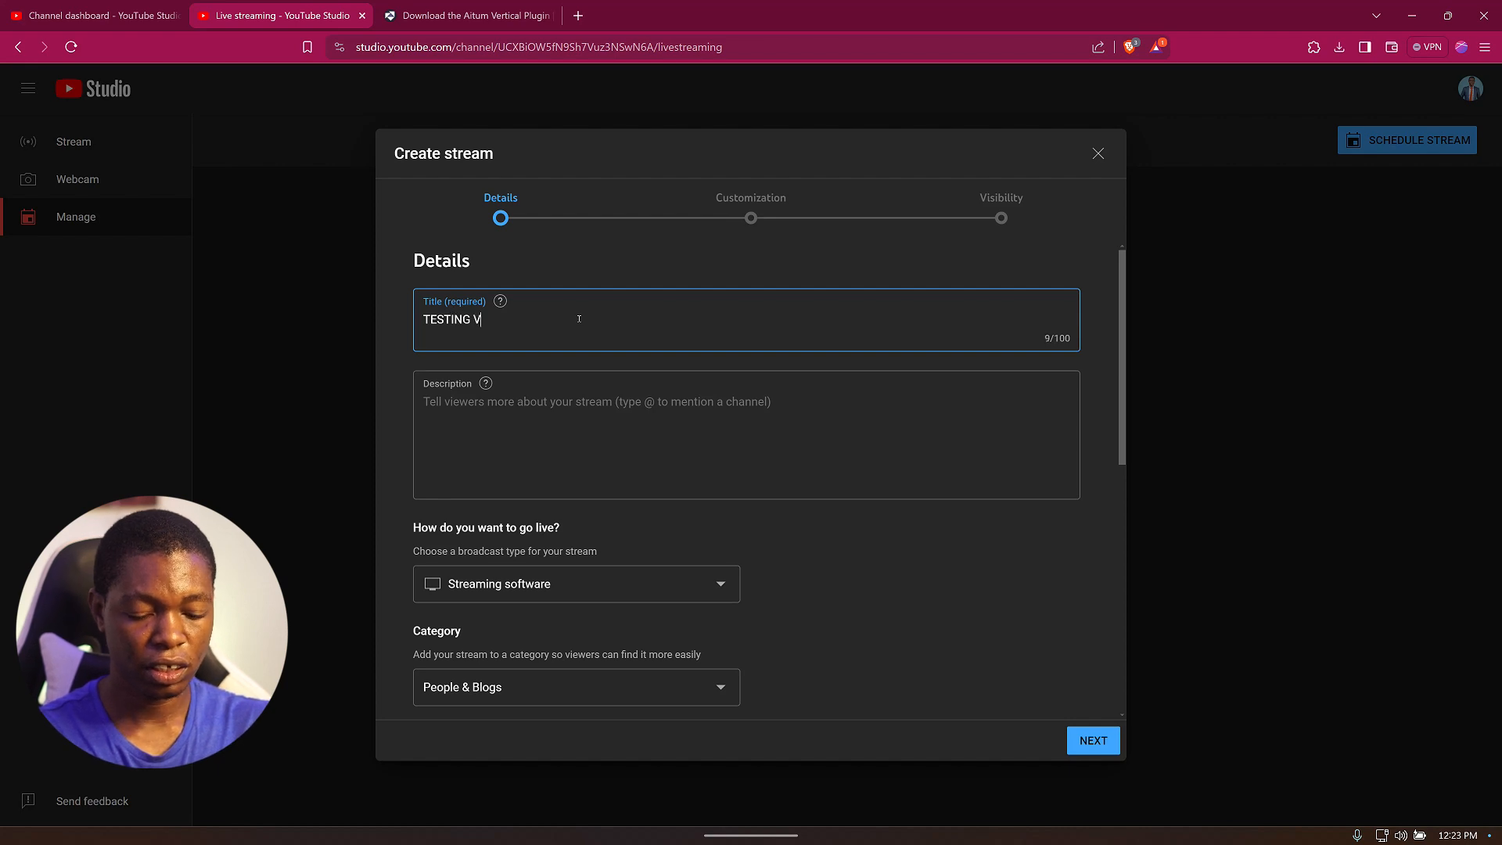
pyautogui.write('ERTICA')
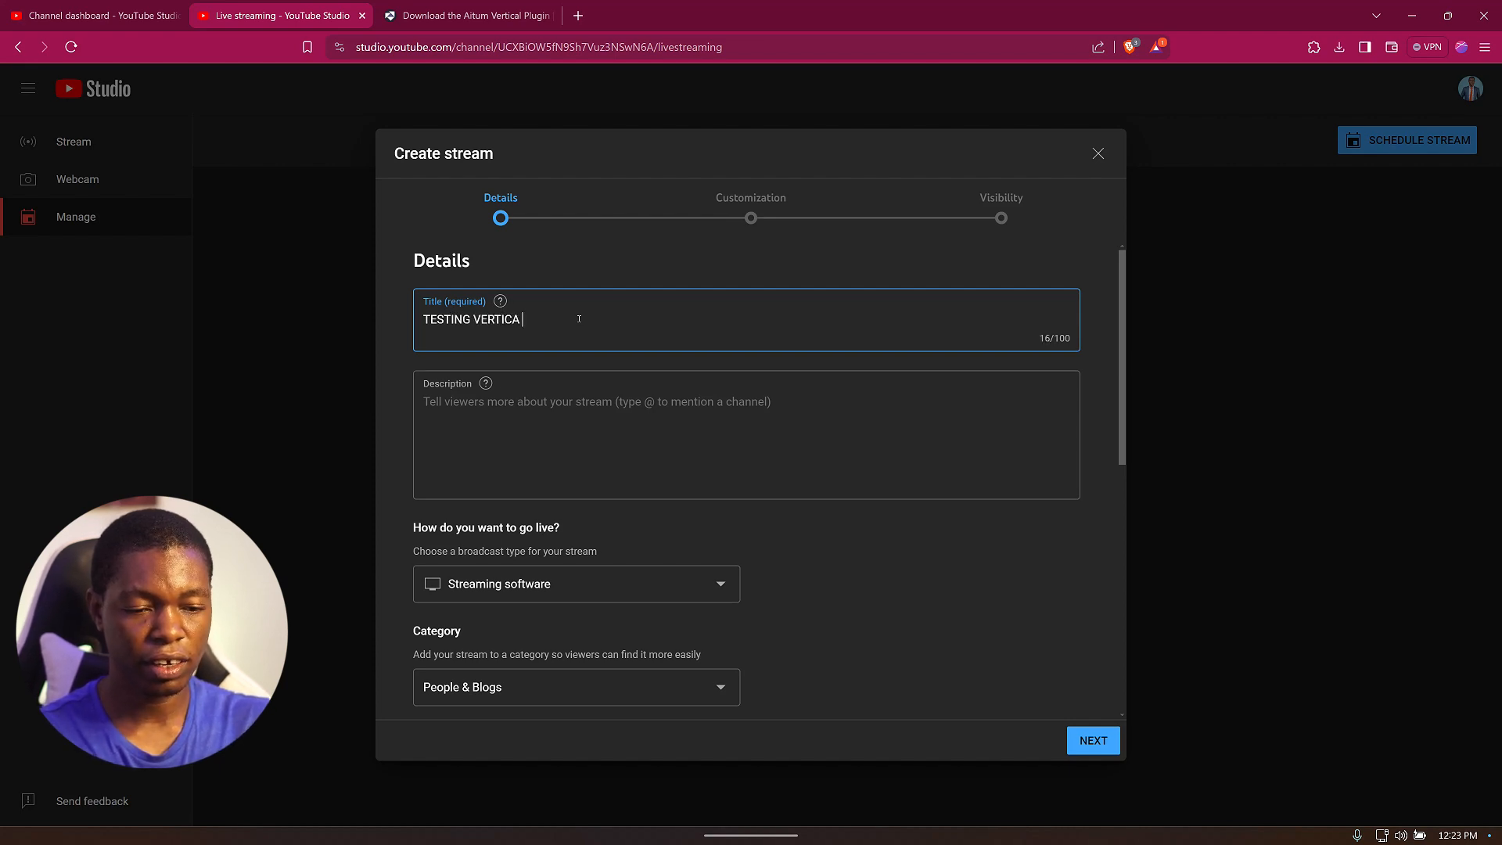
pyautogui.write('L LIVE S')
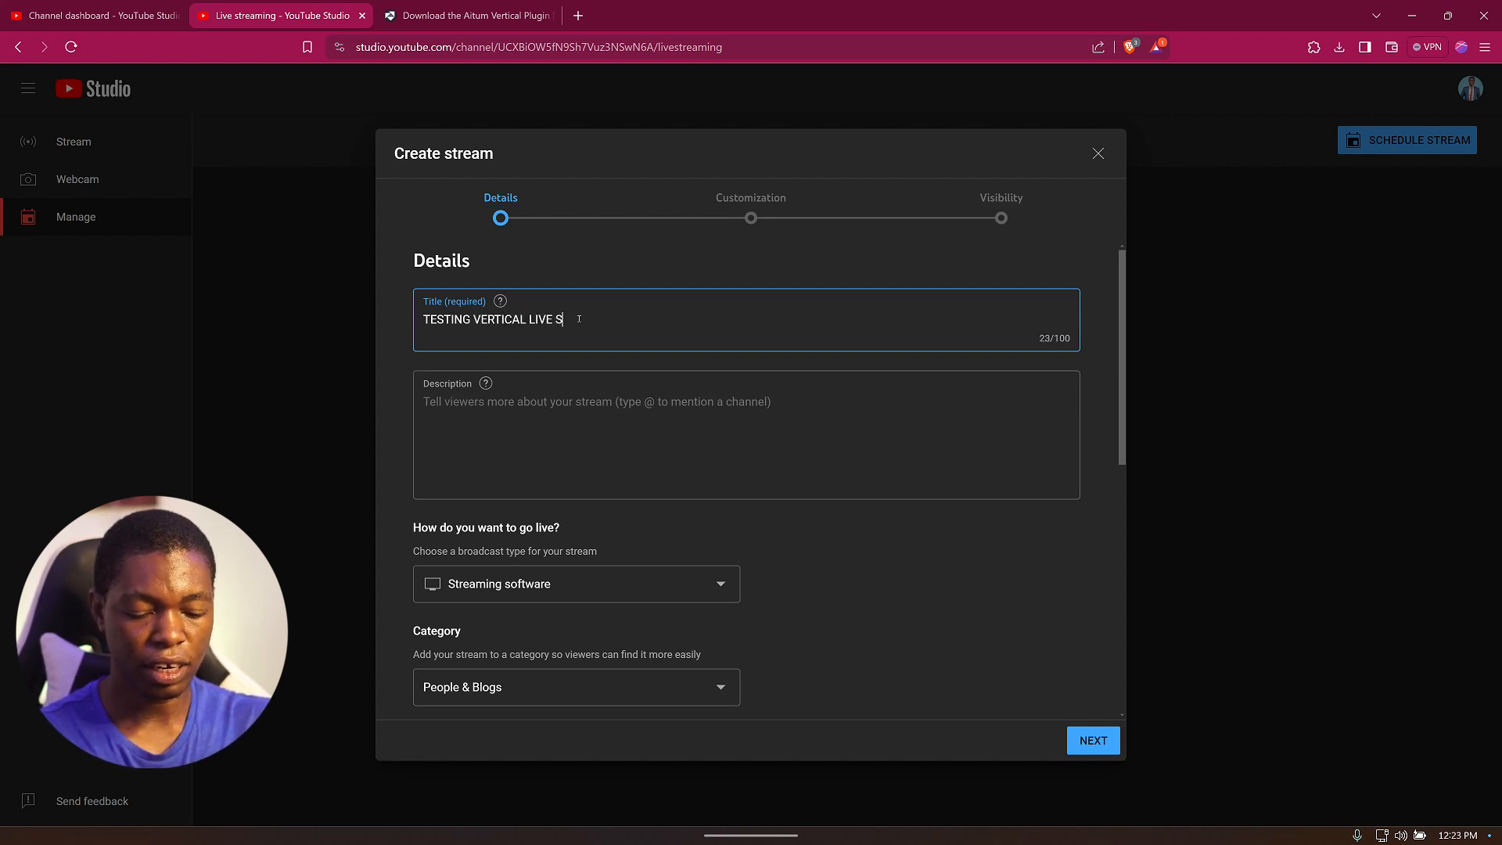
pyautogui.write('TREAM')
pyautogui.click(558, 454)
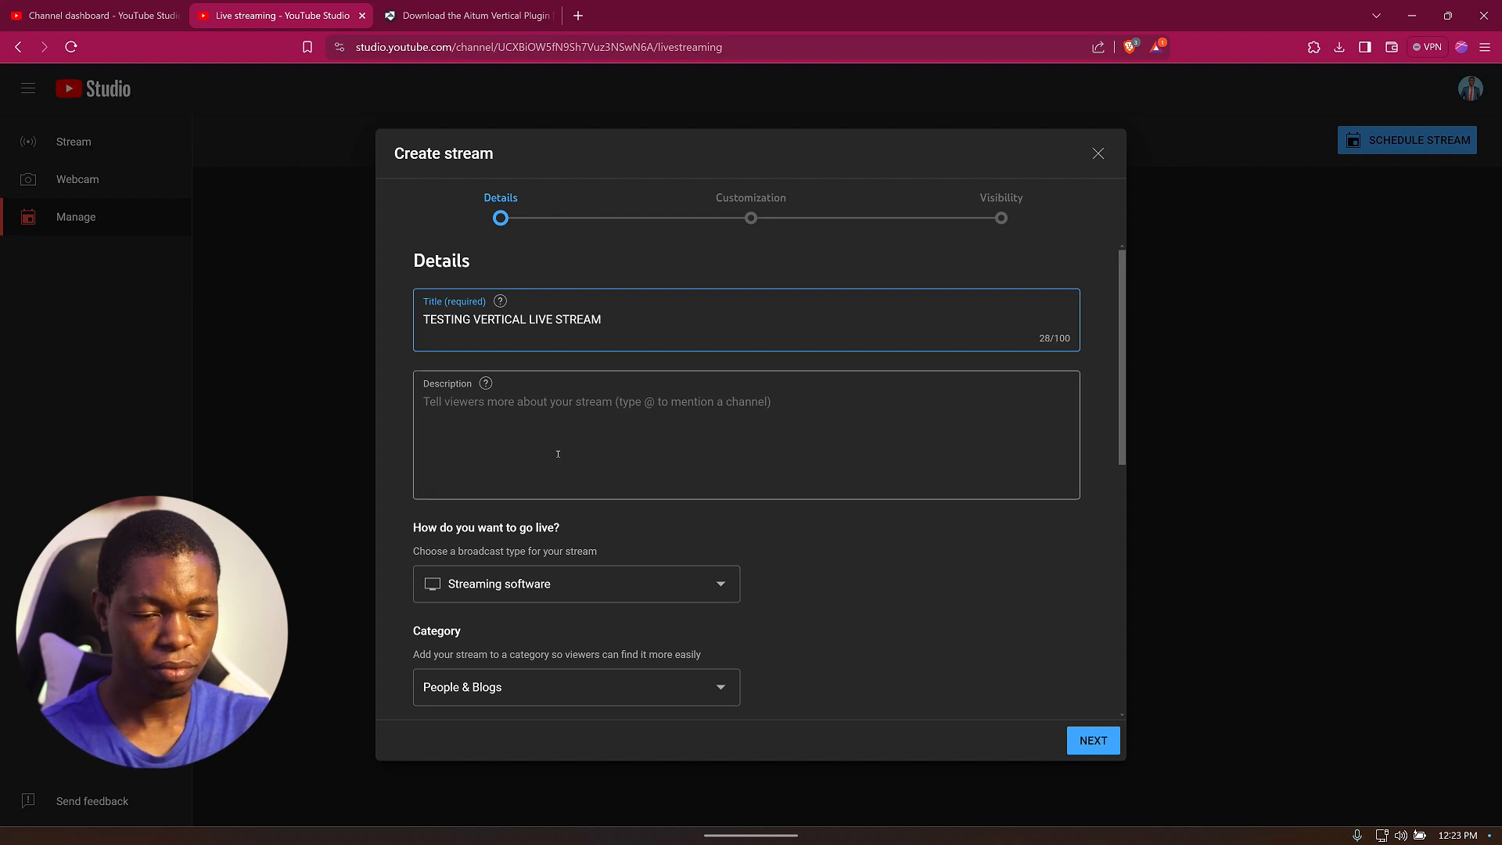
pyautogui.write('E')
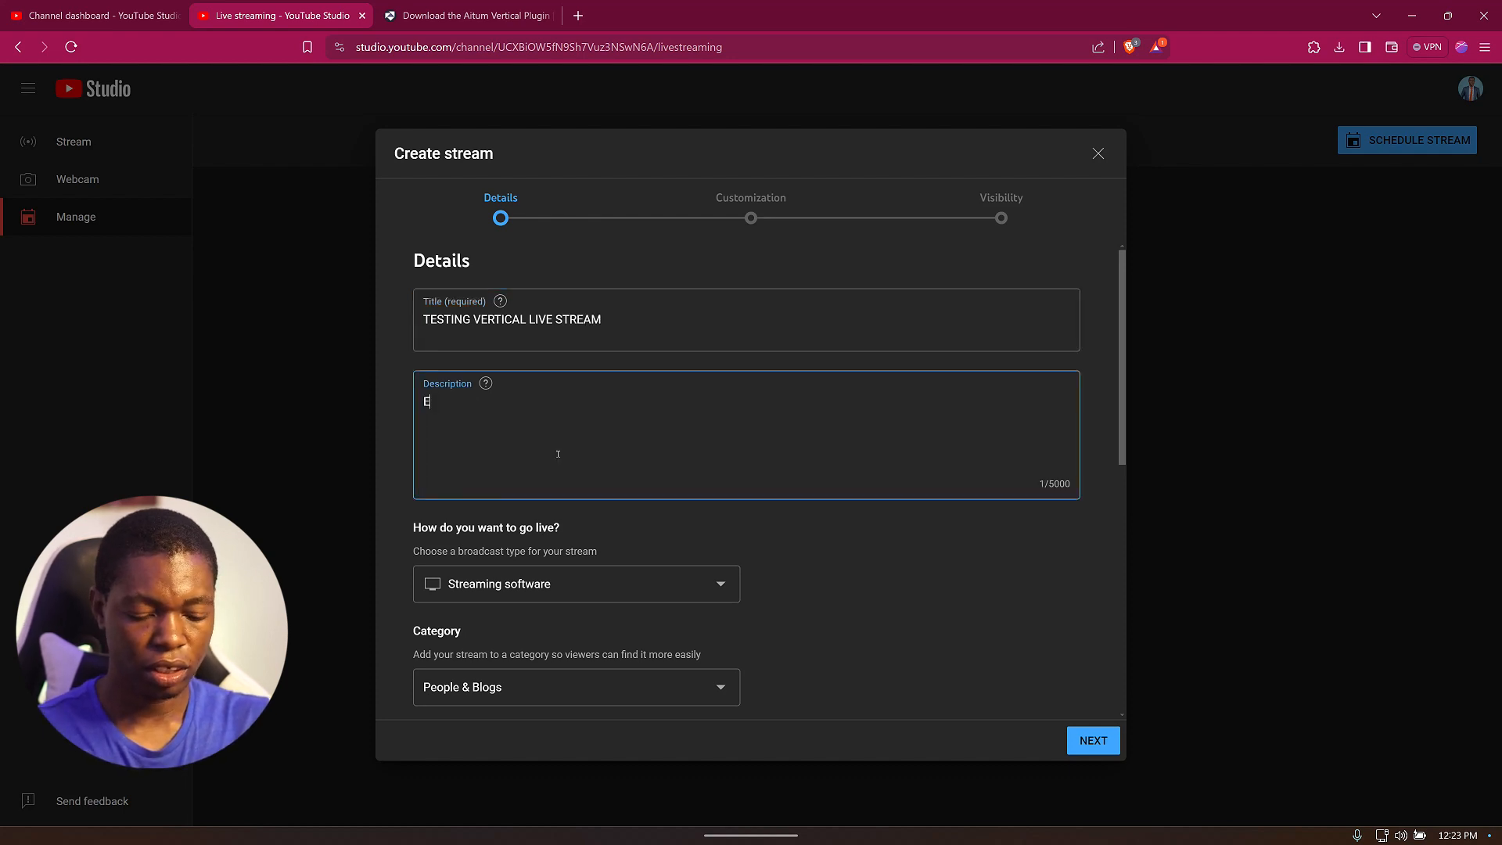
pyautogui.write('XCELLENT ')
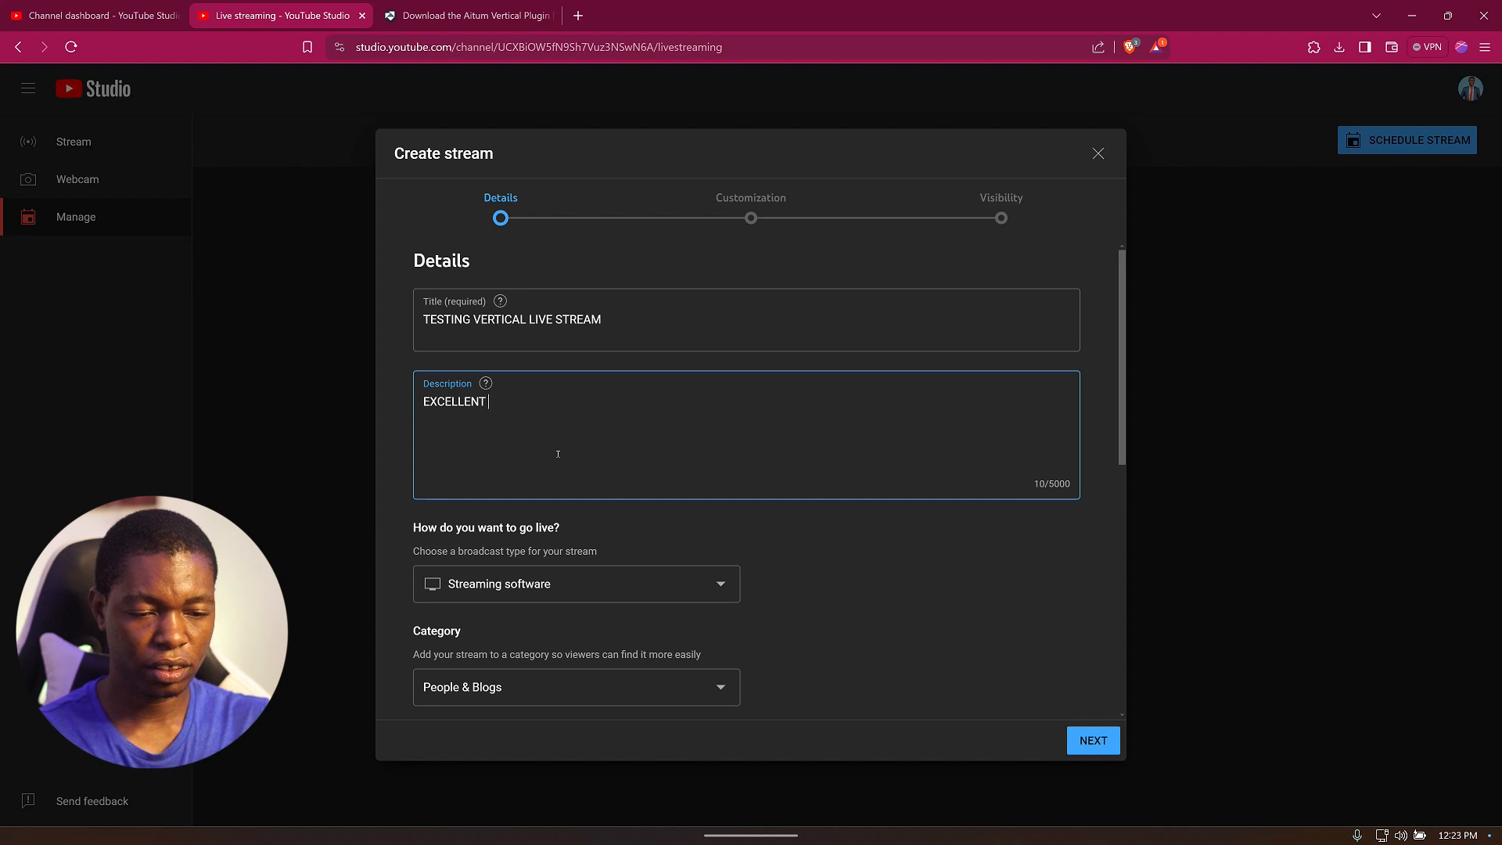
pyautogui.write('MEDIAA')
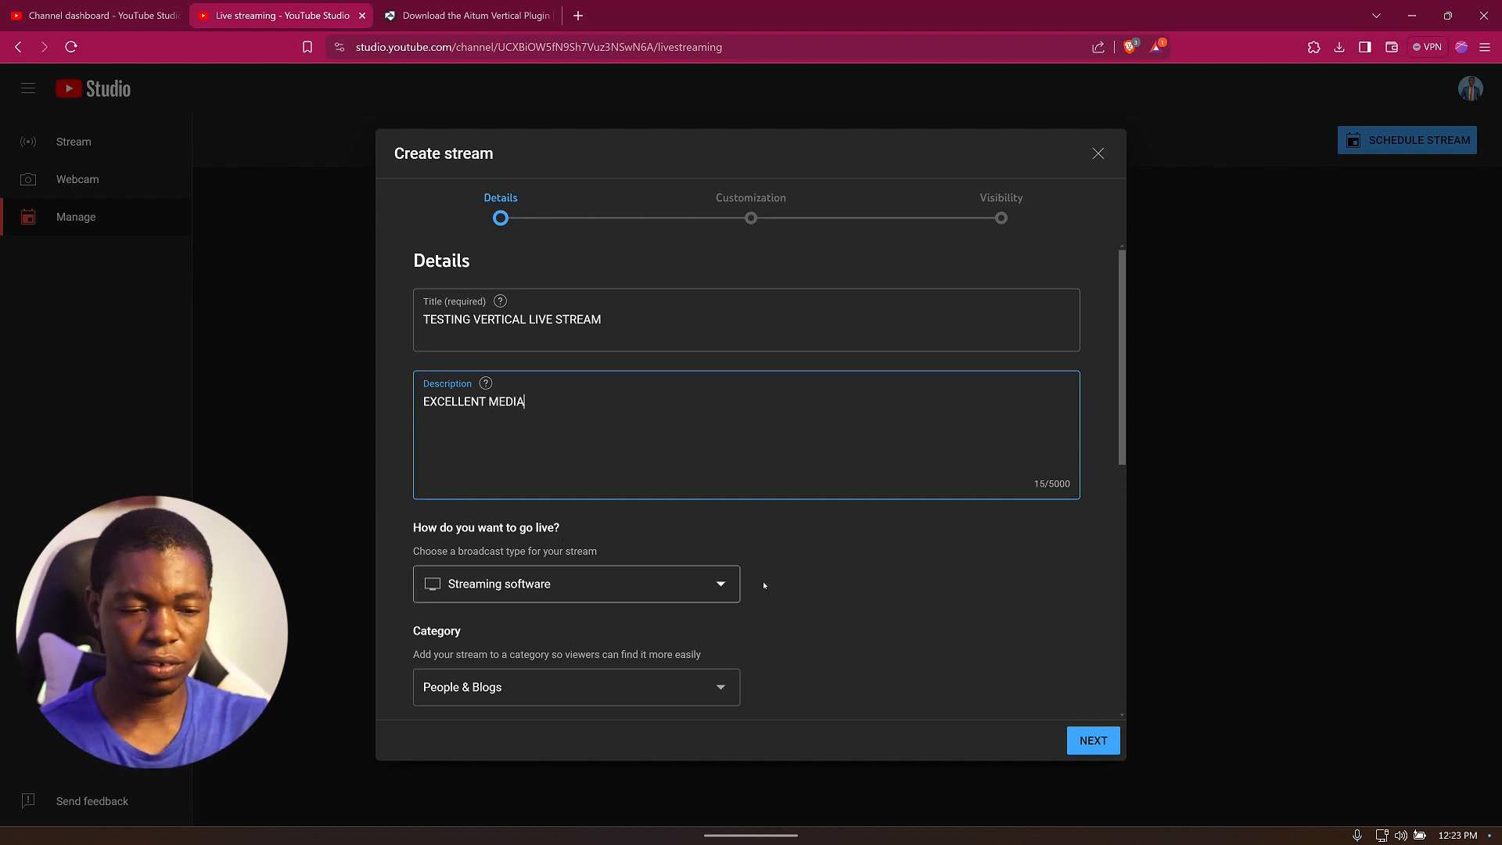
pyautogui.click(851, 590)
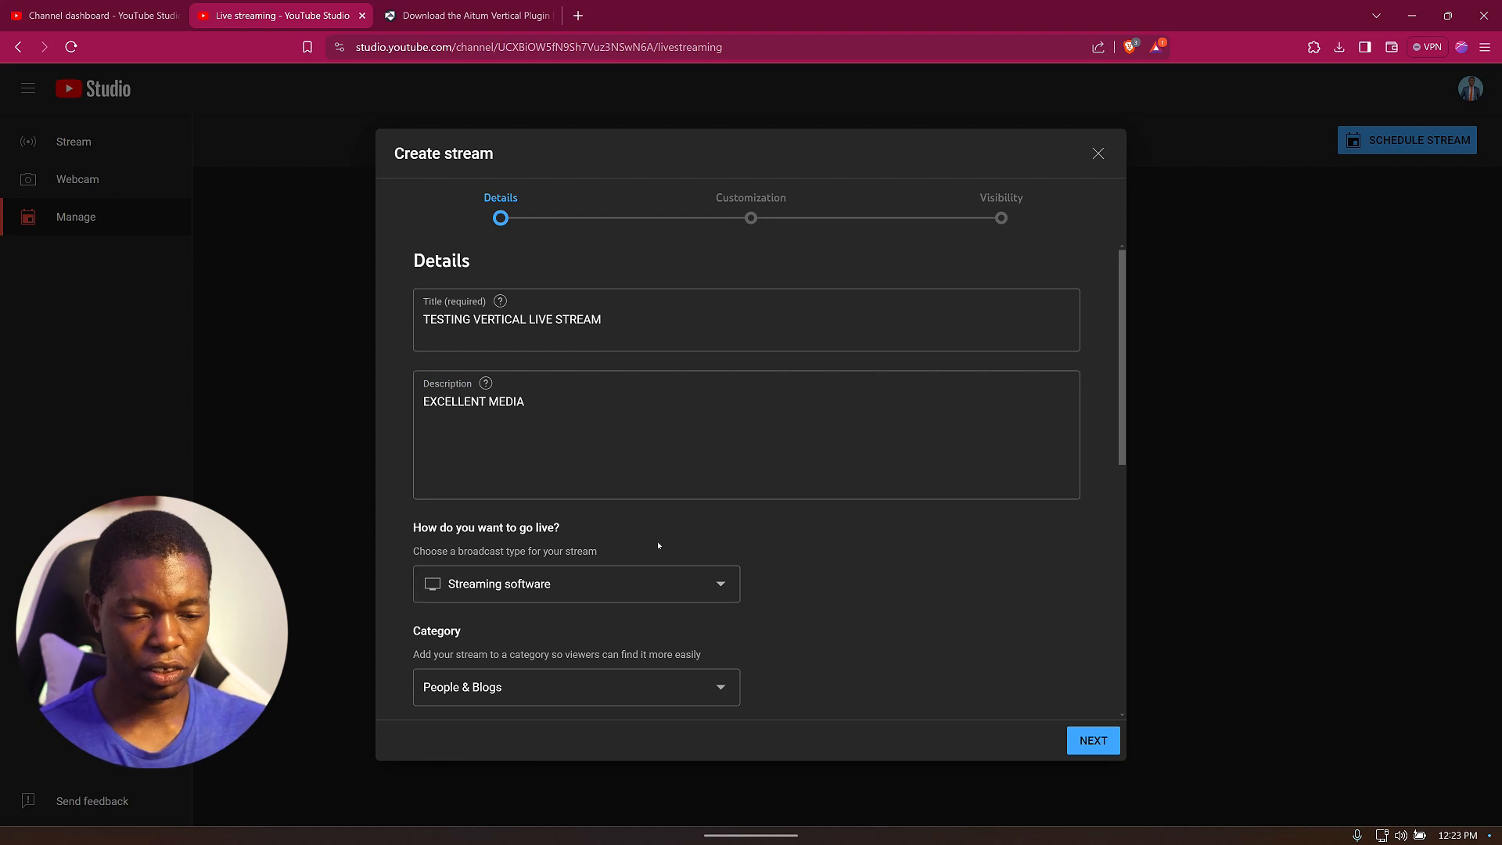
pyautogui.scroll(-2, 560, 603)
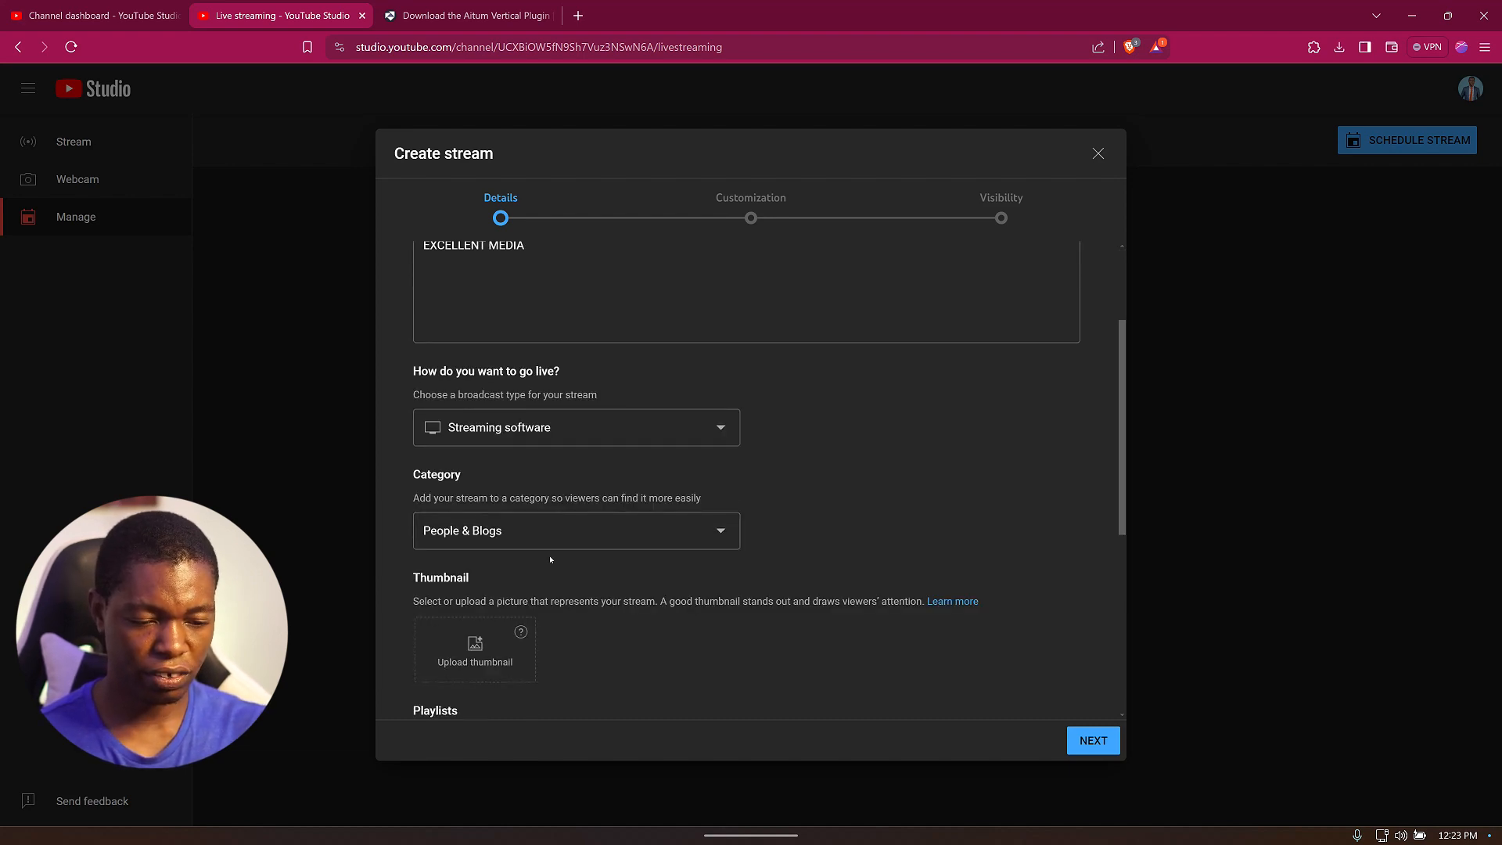
pyautogui.click(563, 540)
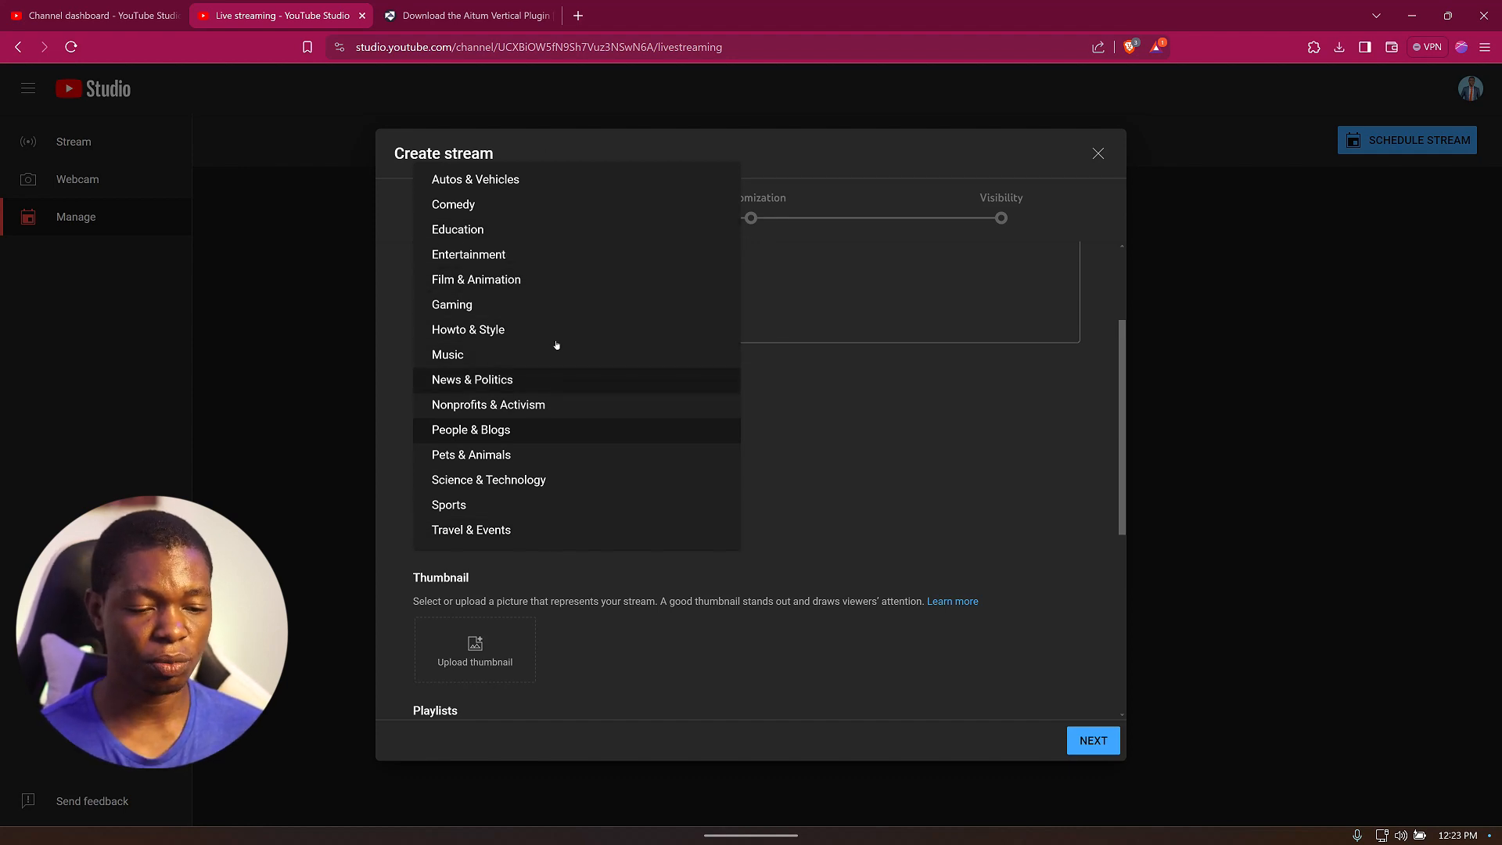
pyautogui.click(945, 497)
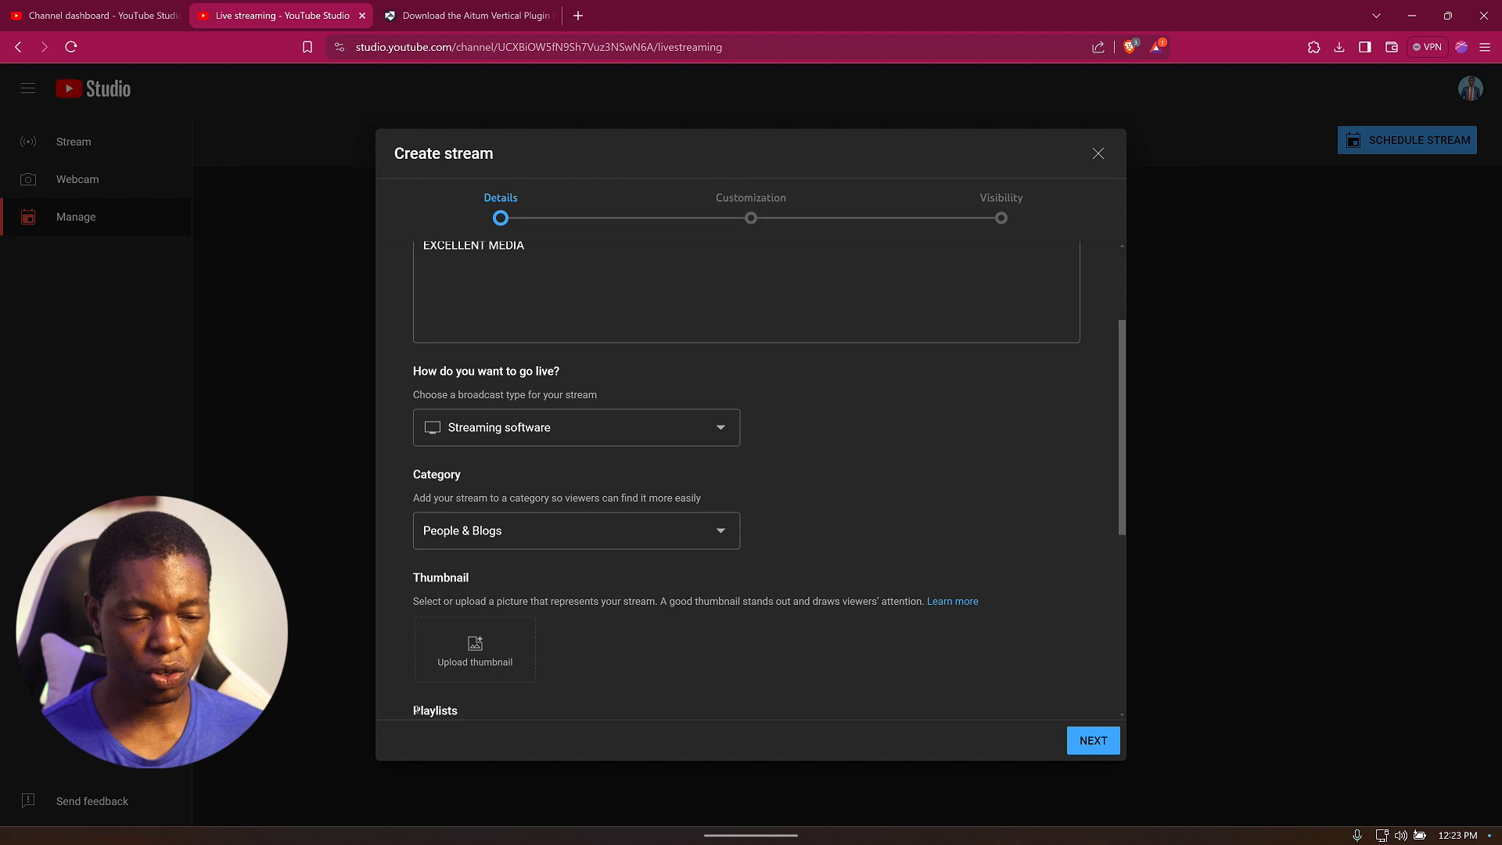
# Upload the TESTING VERTICAL STREAM image from Downloads as the stream thumbnail.
pyautogui.scroll(-2, 787, 686)
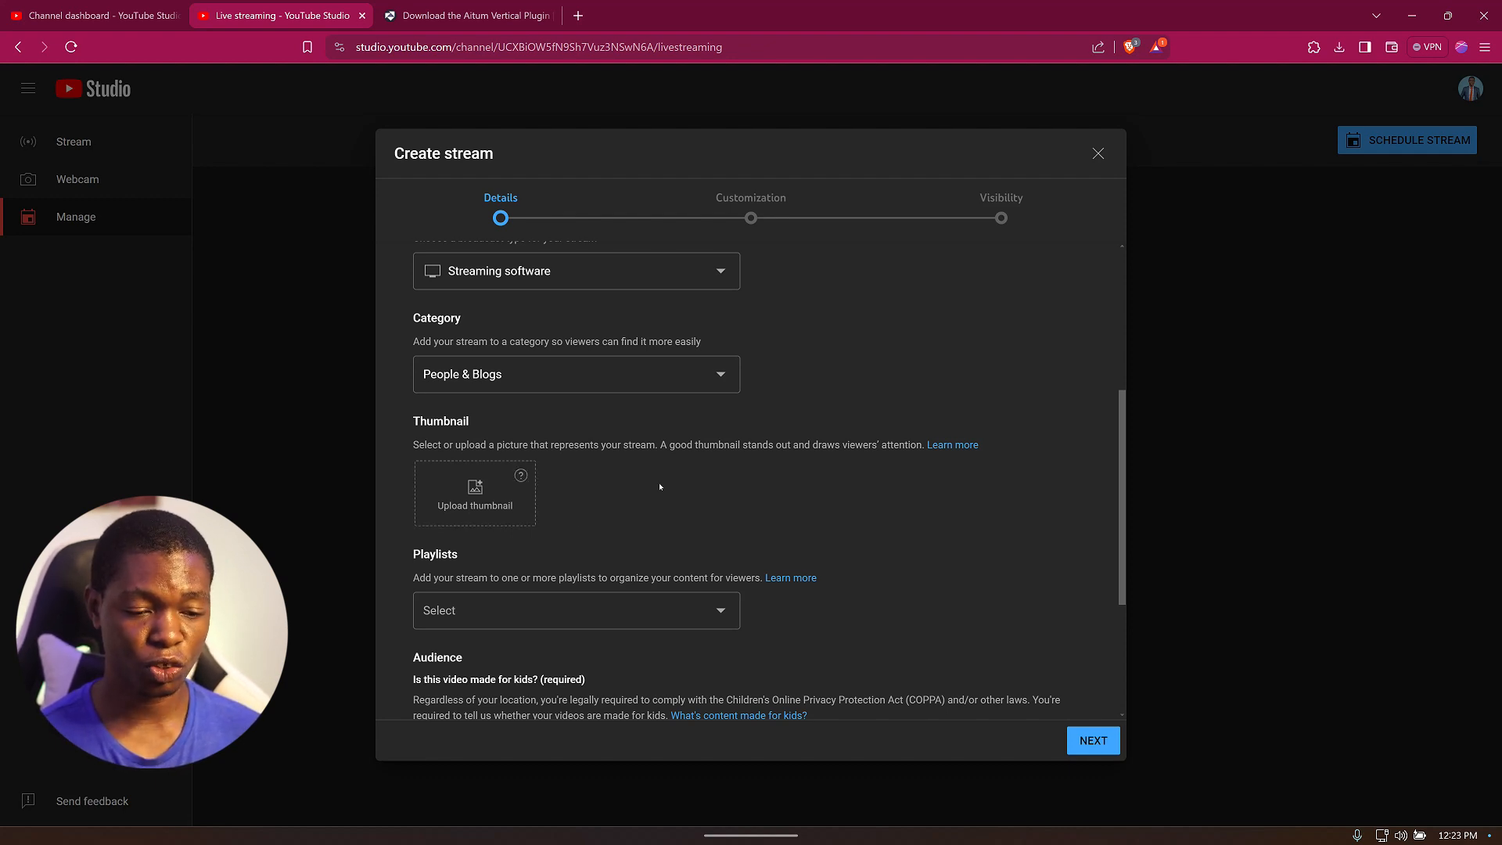
pyautogui.scroll(-2, 665, 529)
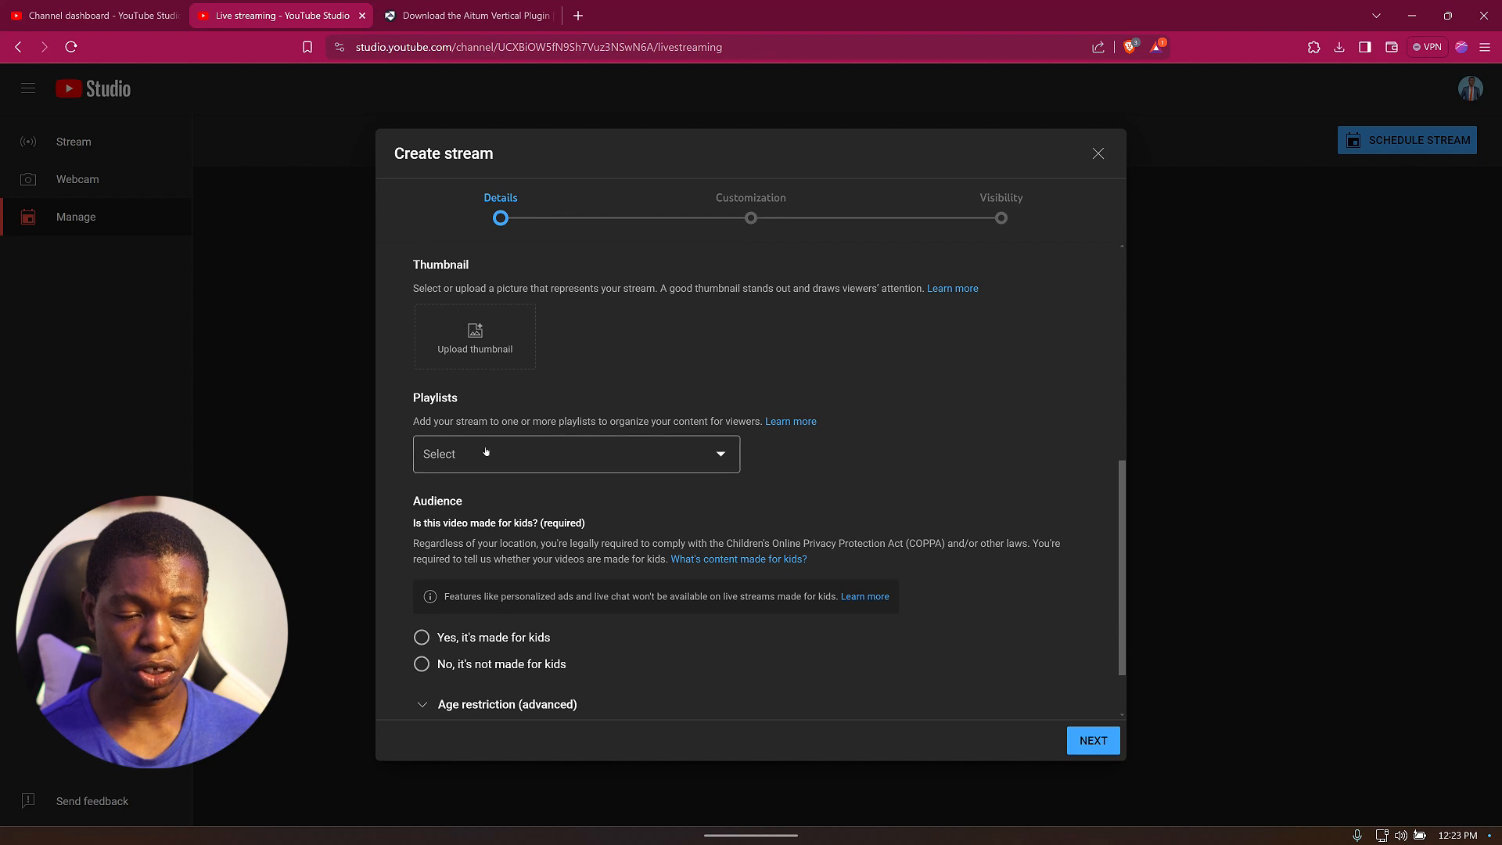
pyautogui.click(491, 306)
pyautogui.click(219, 139)
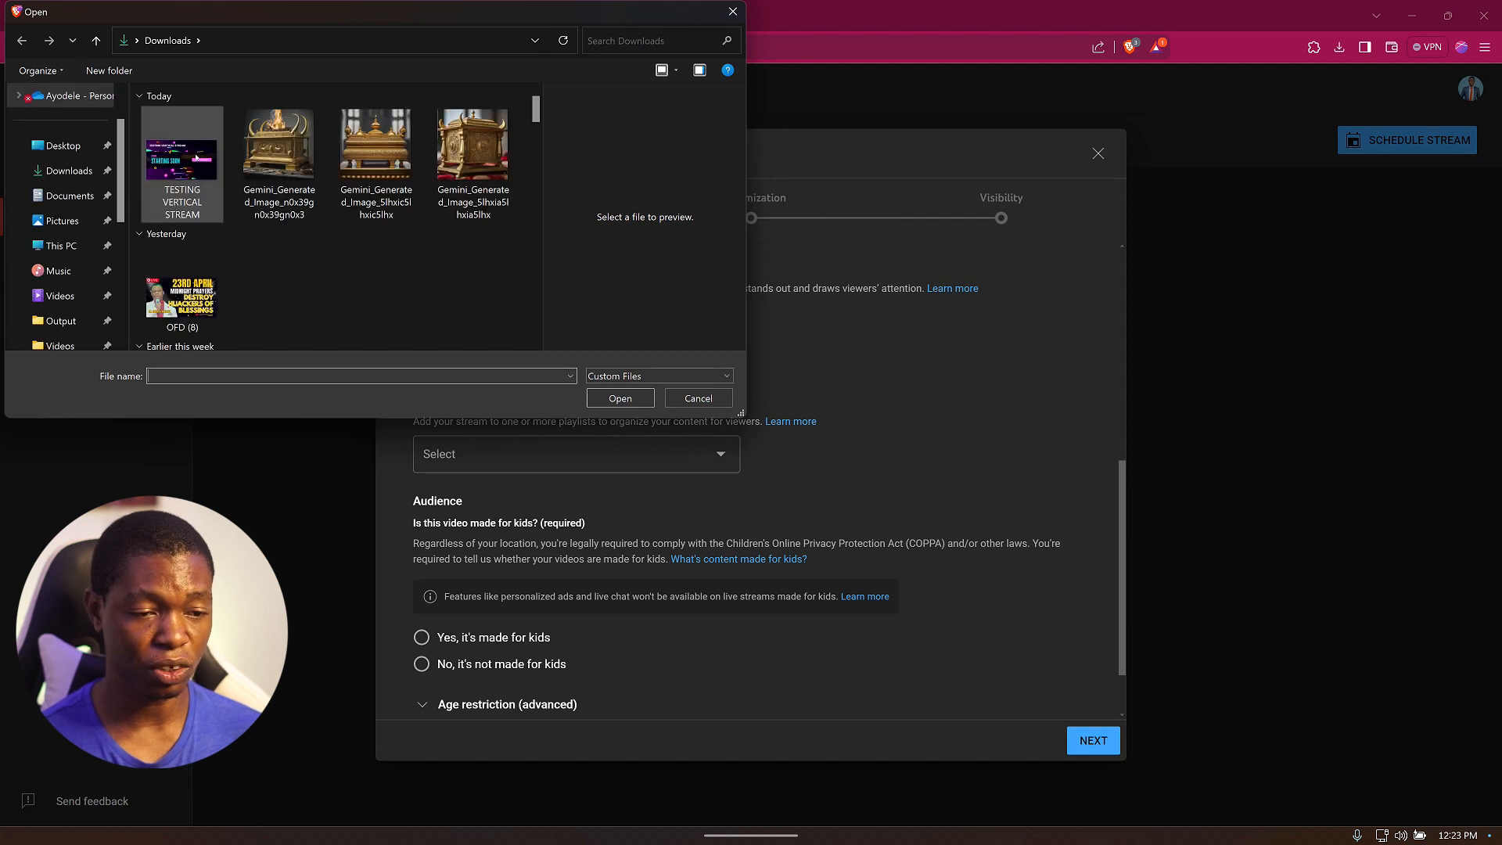
pyautogui.click(612, 397)
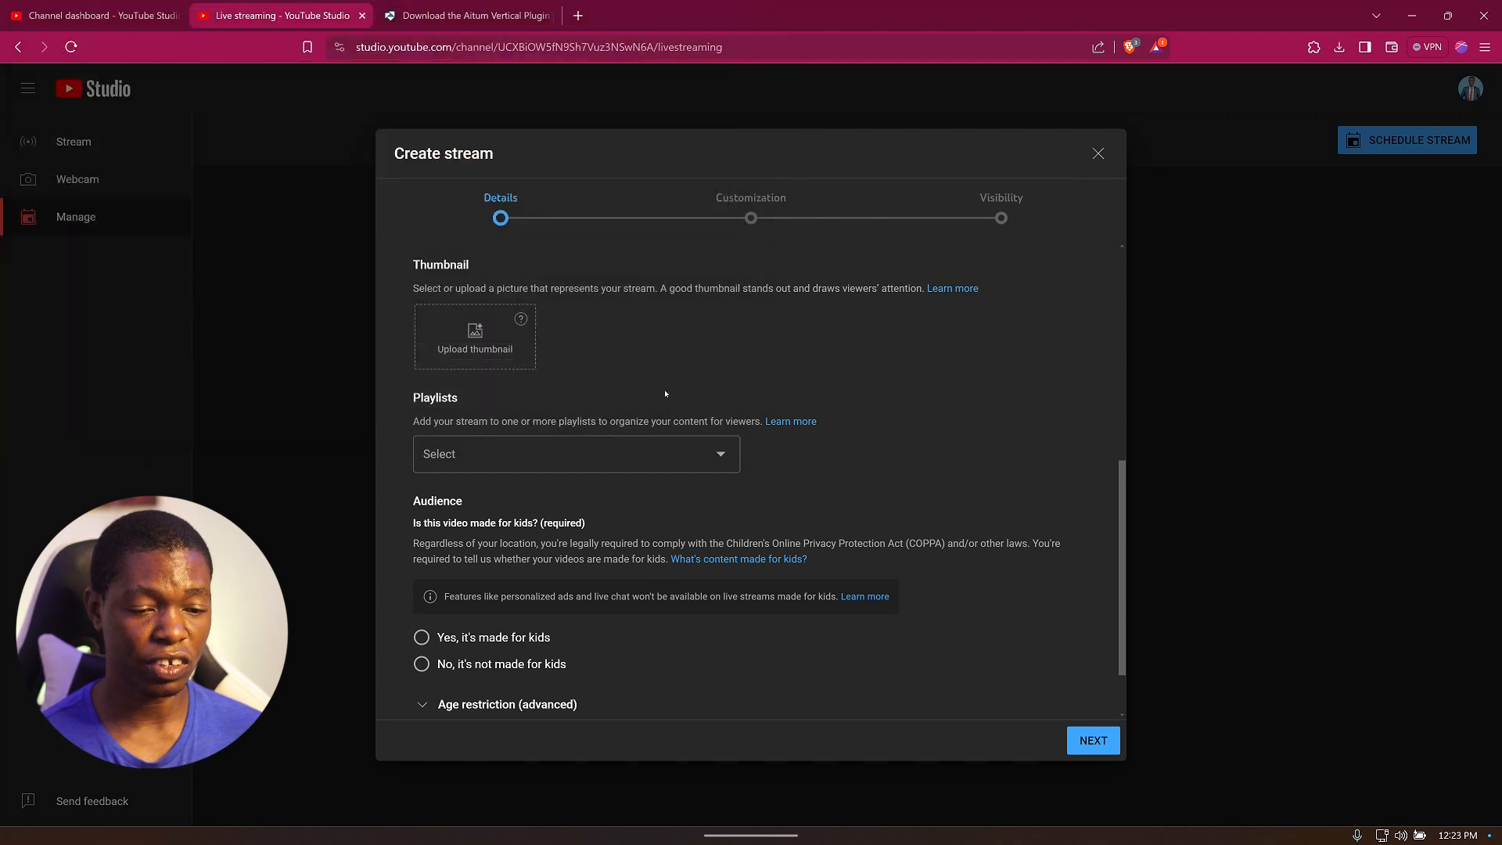
# Add the stream to the TECH PODCAST playlist and mark it as not made for kids.
pyautogui.click(587, 458)
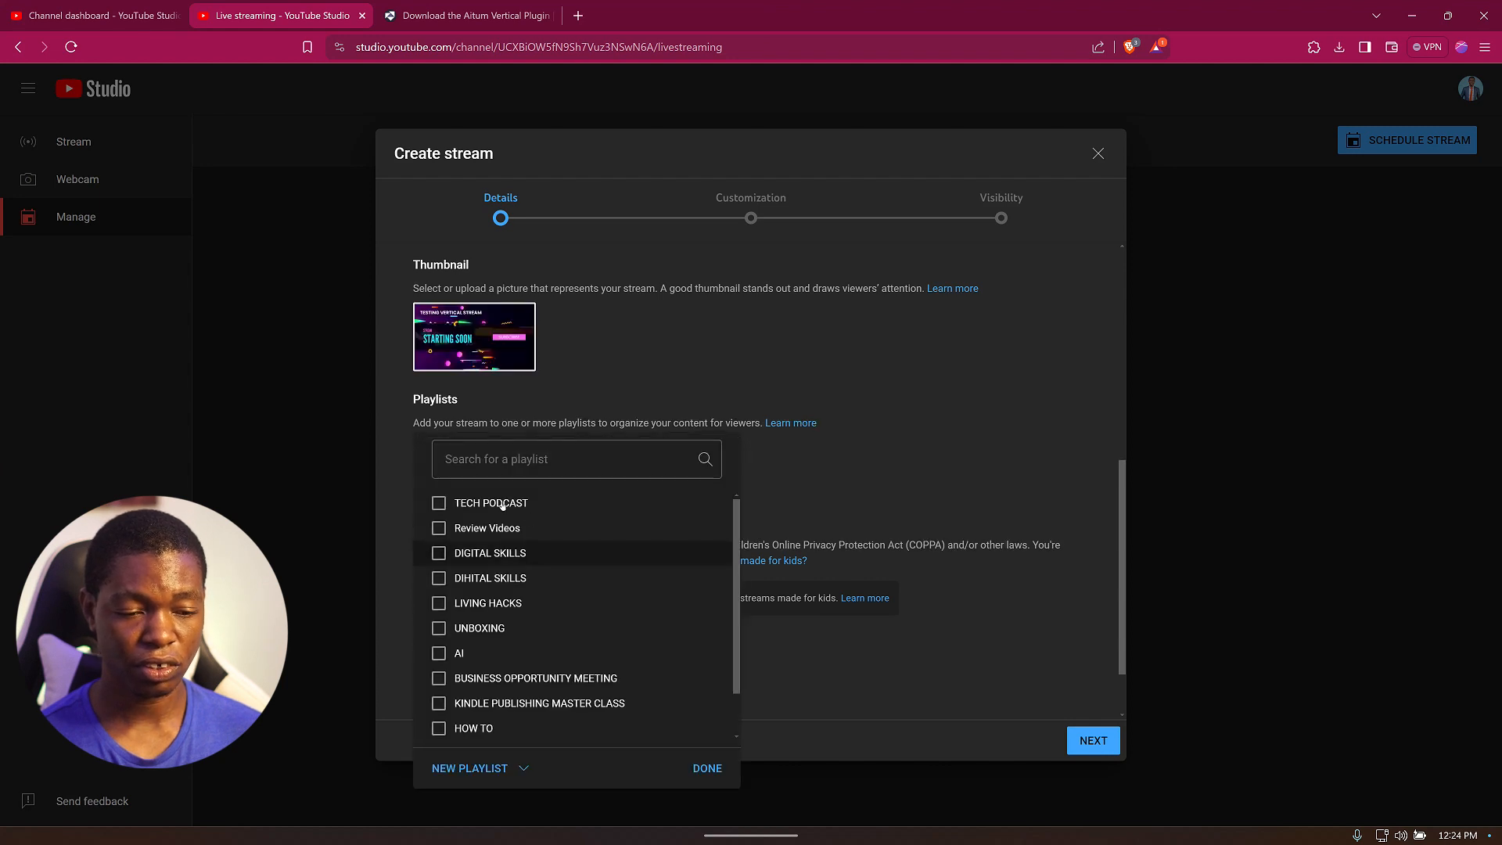
pyautogui.click(487, 504)
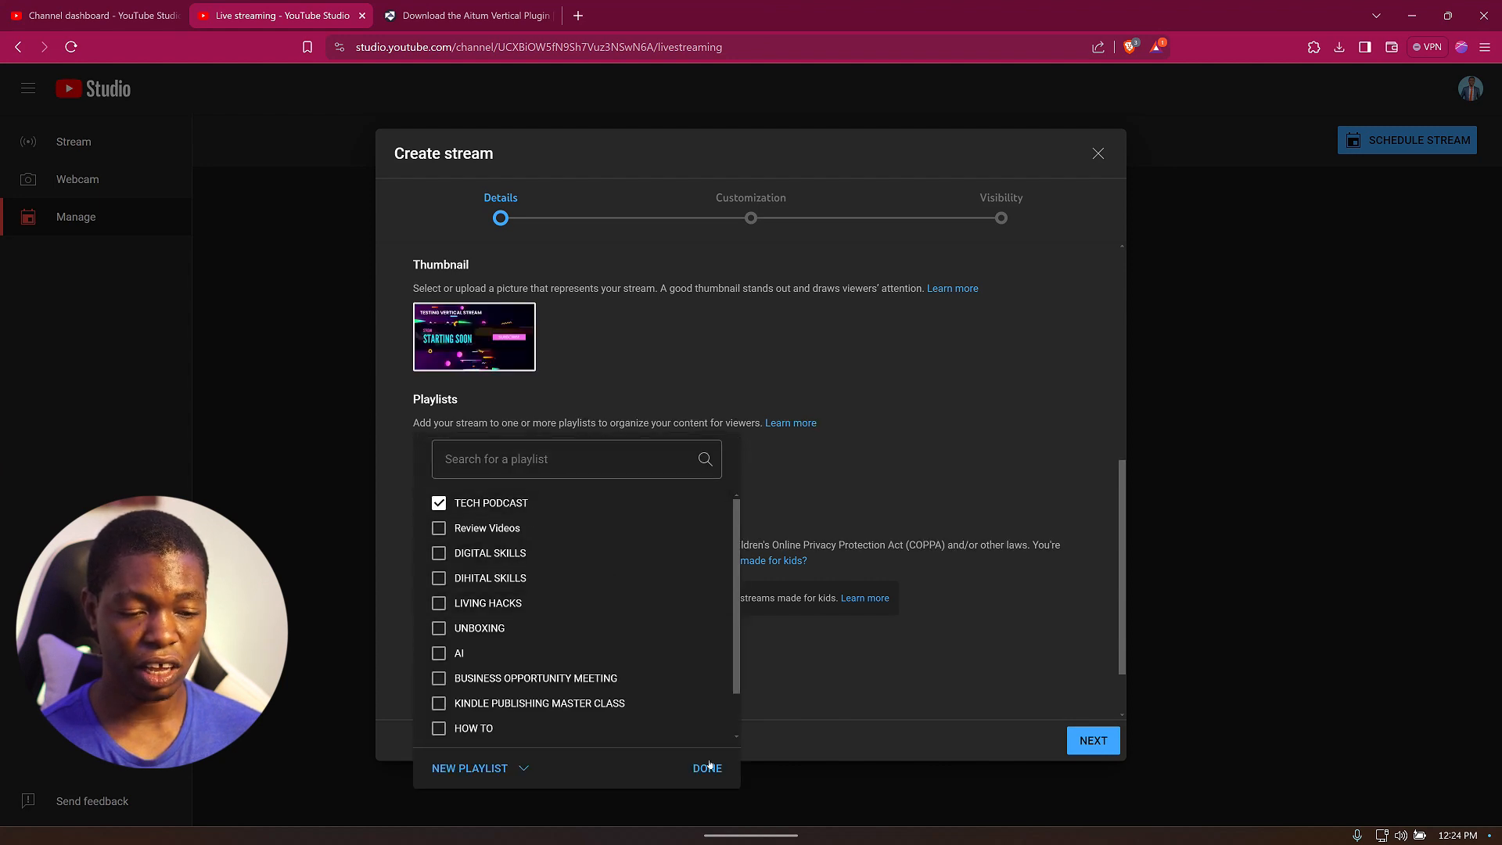
pyautogui.click(709, 765)
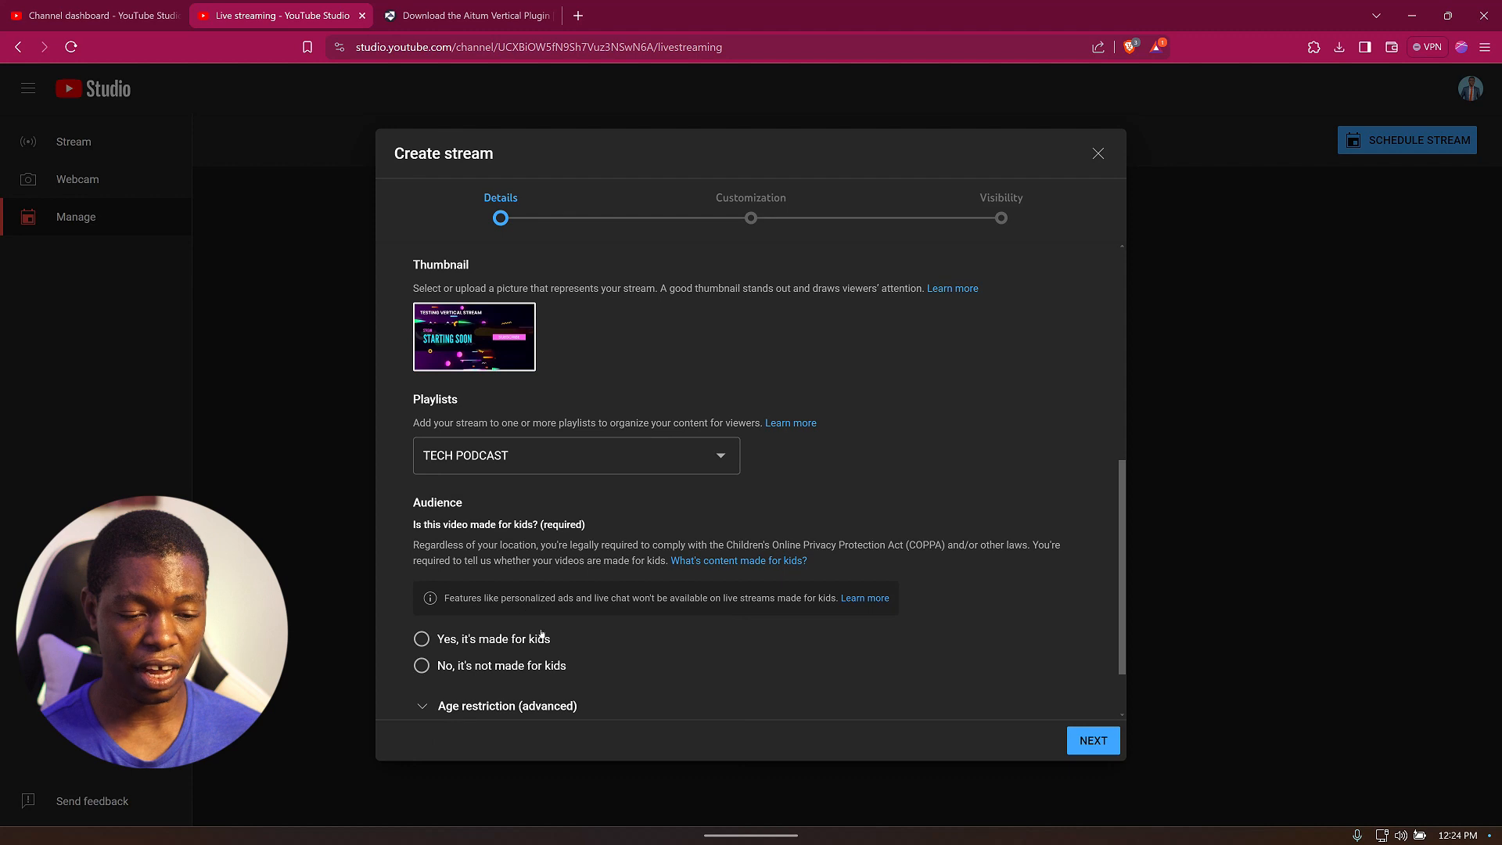
pyautogui.scroll(-1, 542, 635)
pyautogui.click(501, 587)
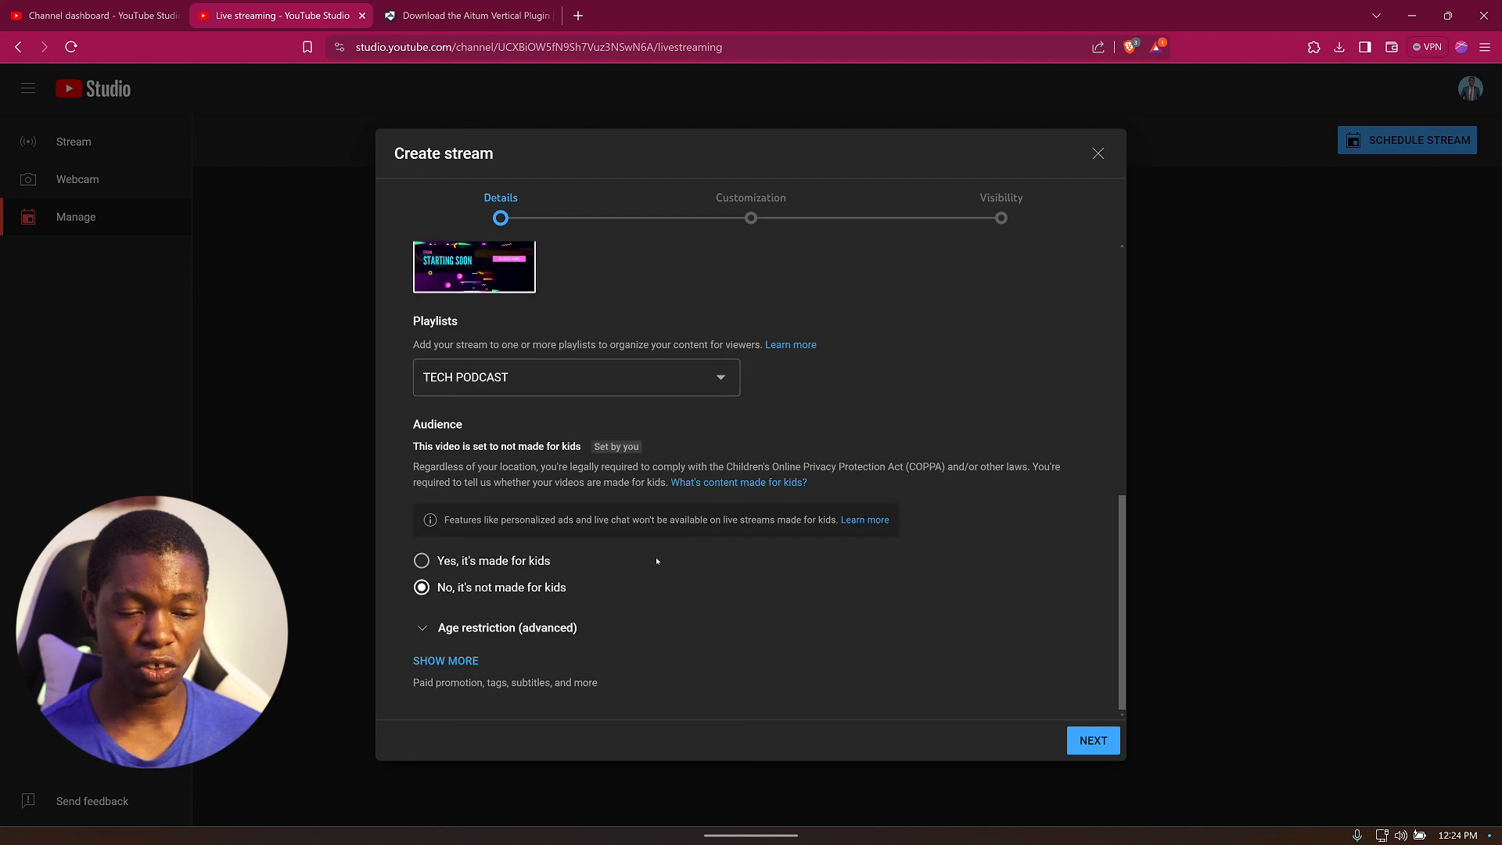
# Keep the default customization options, set the stream's visibility to Unlisted, and finish creating it.
pyautogui.scroll(-1, 578, 566)
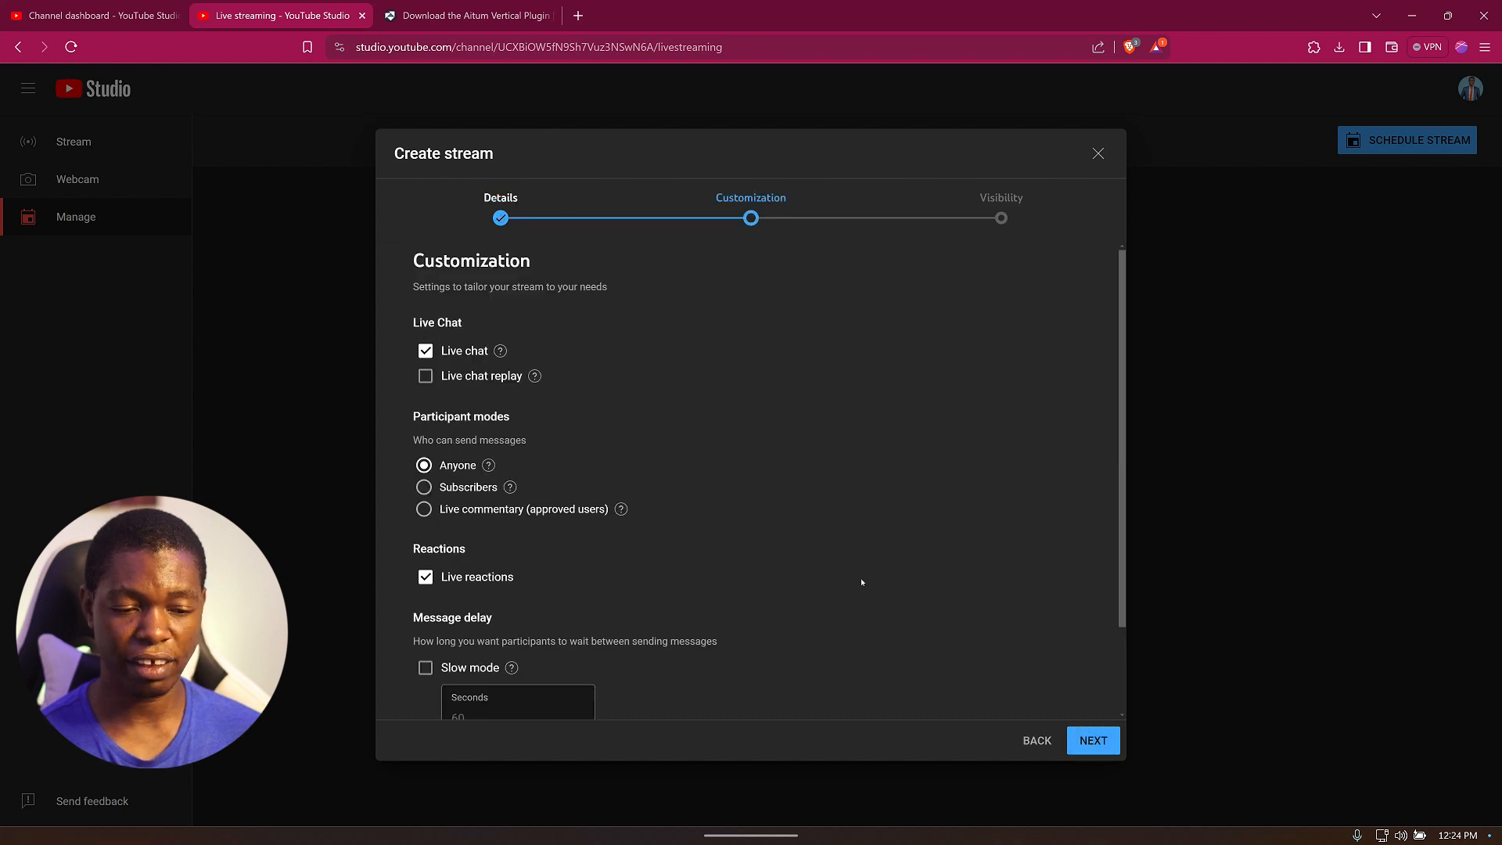
pyautogui.scroll(-2, 871, 576)
pyautogui.scroll(2, 908, 597)
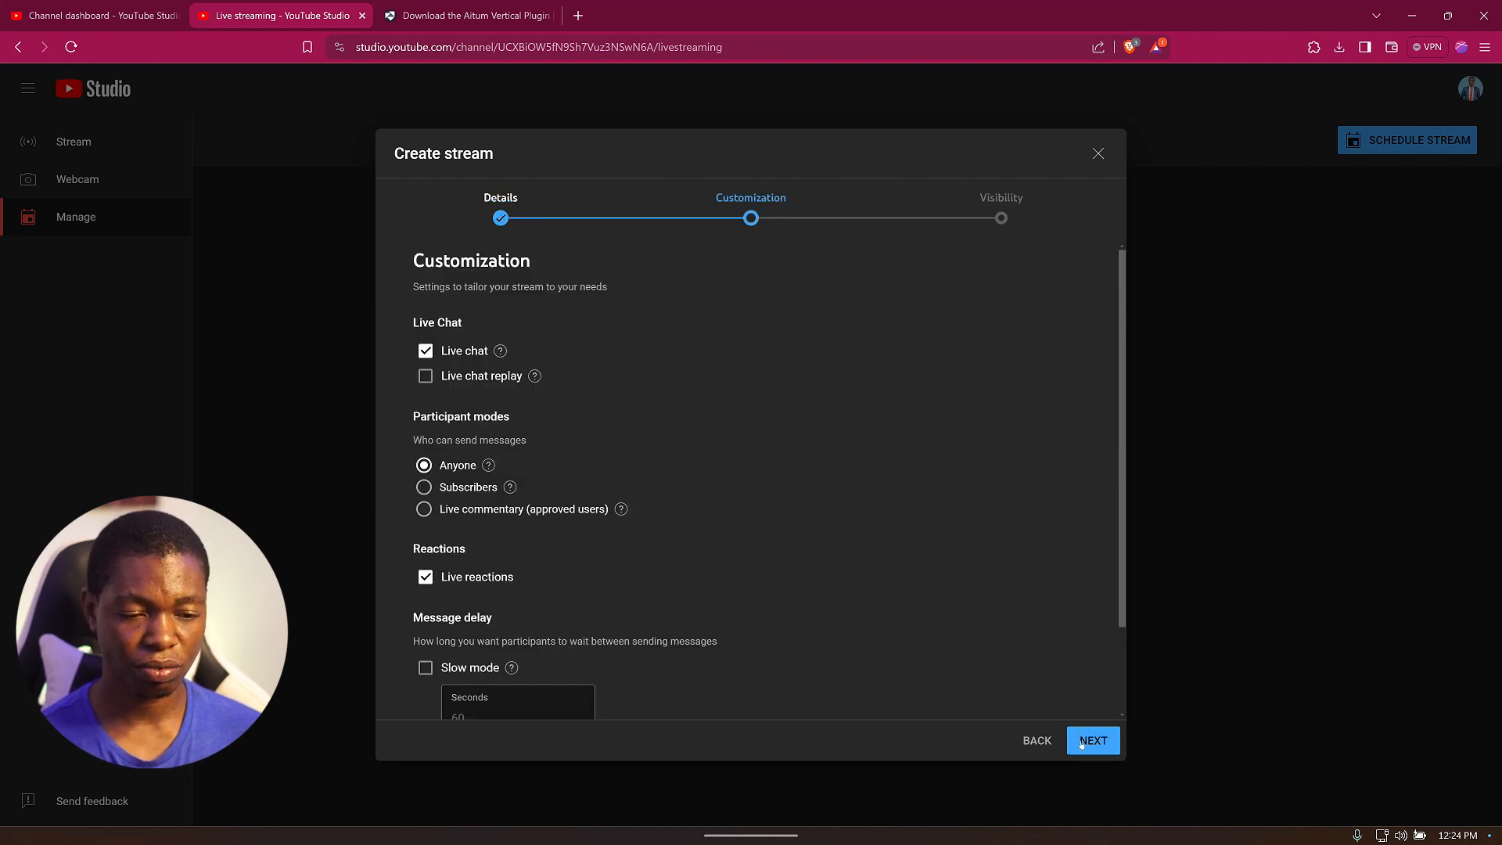
pyautogui.click(1097, 741)
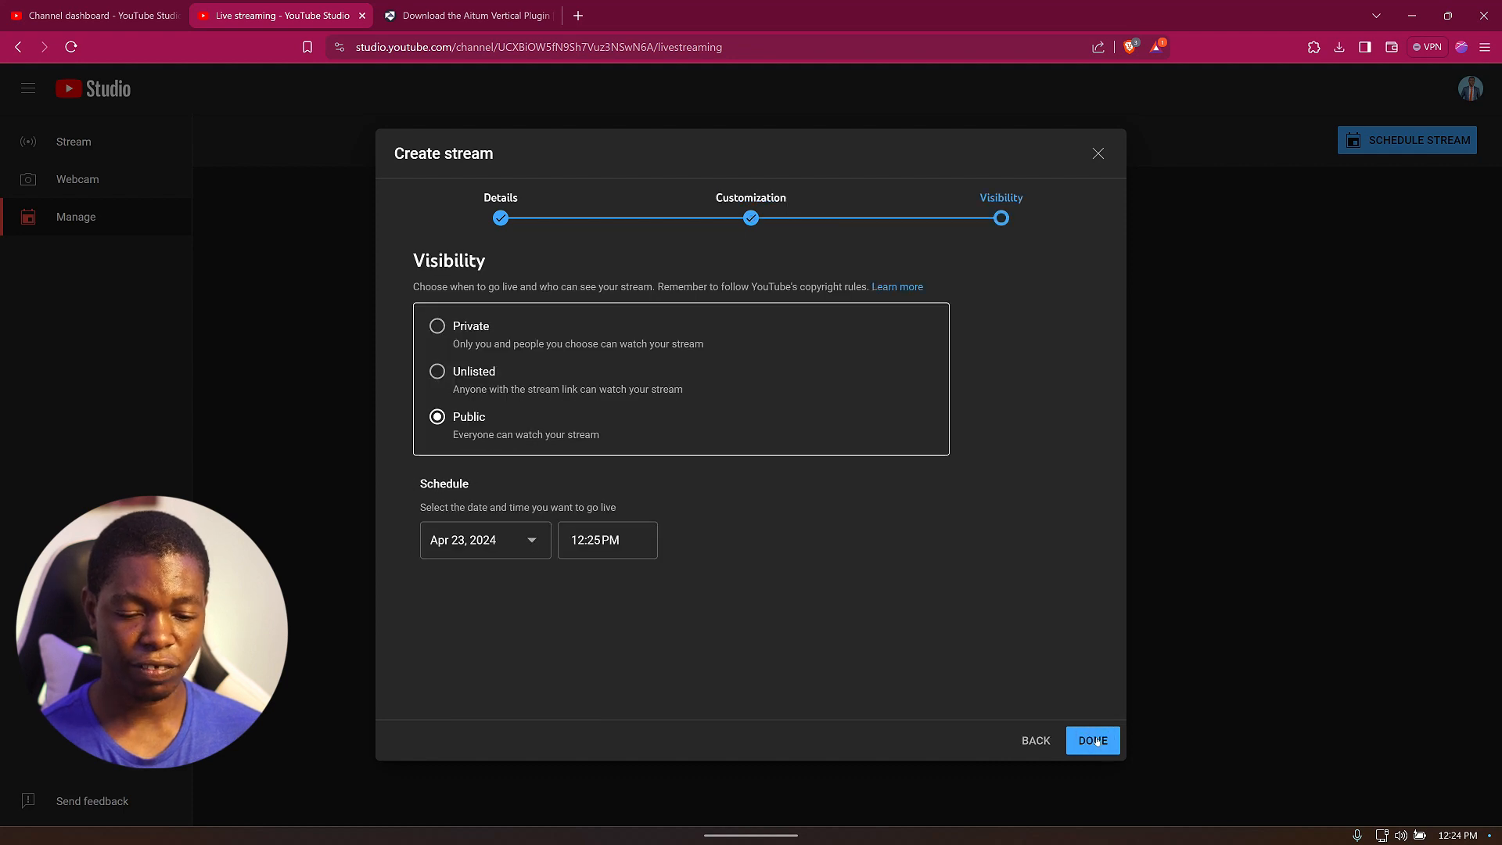
pyautogui.click(460, 381)
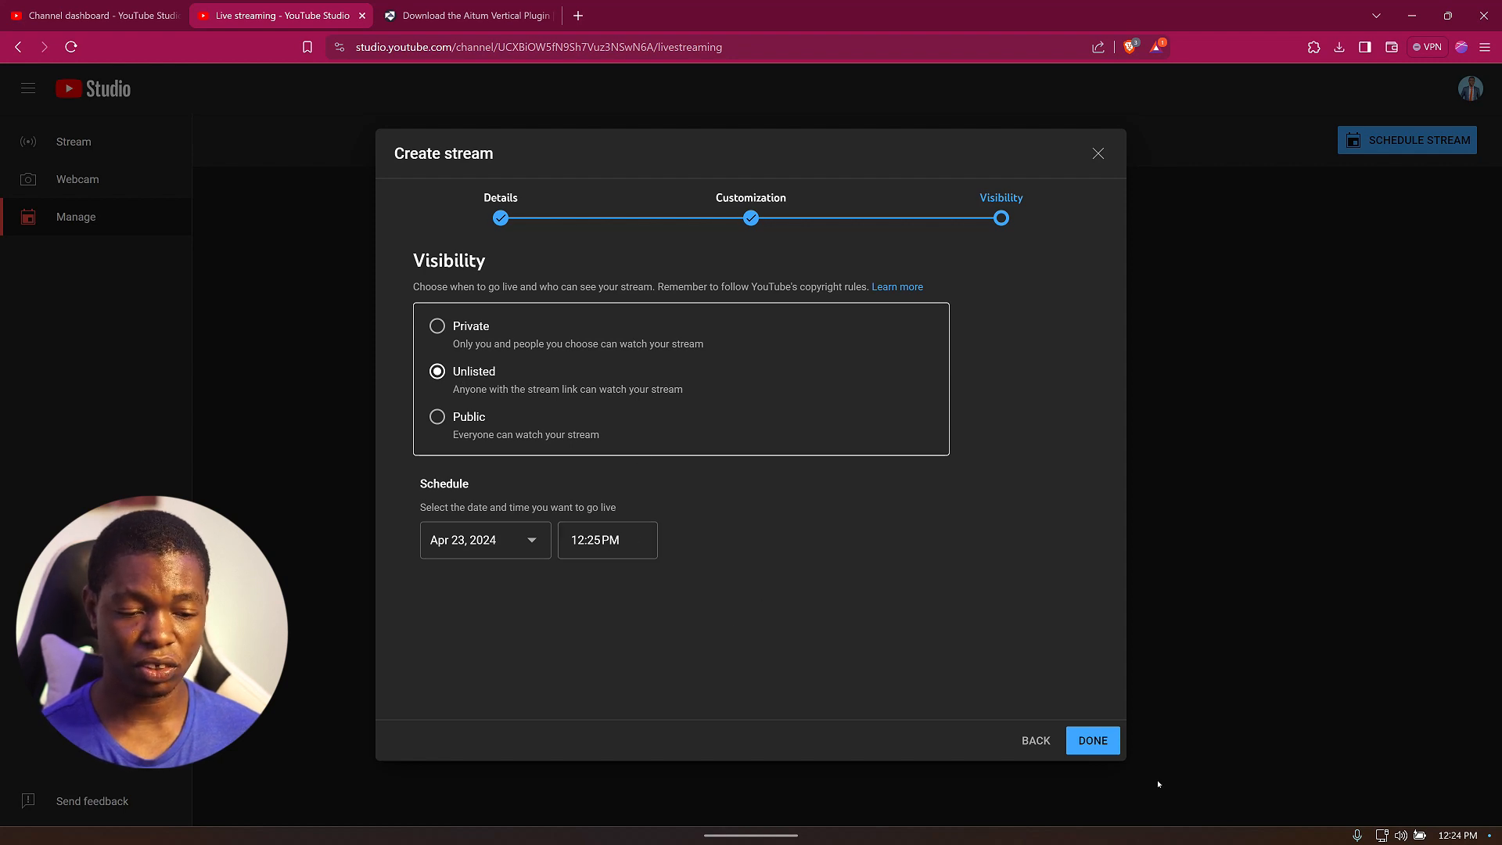
pyautogui.click(1091, 741)
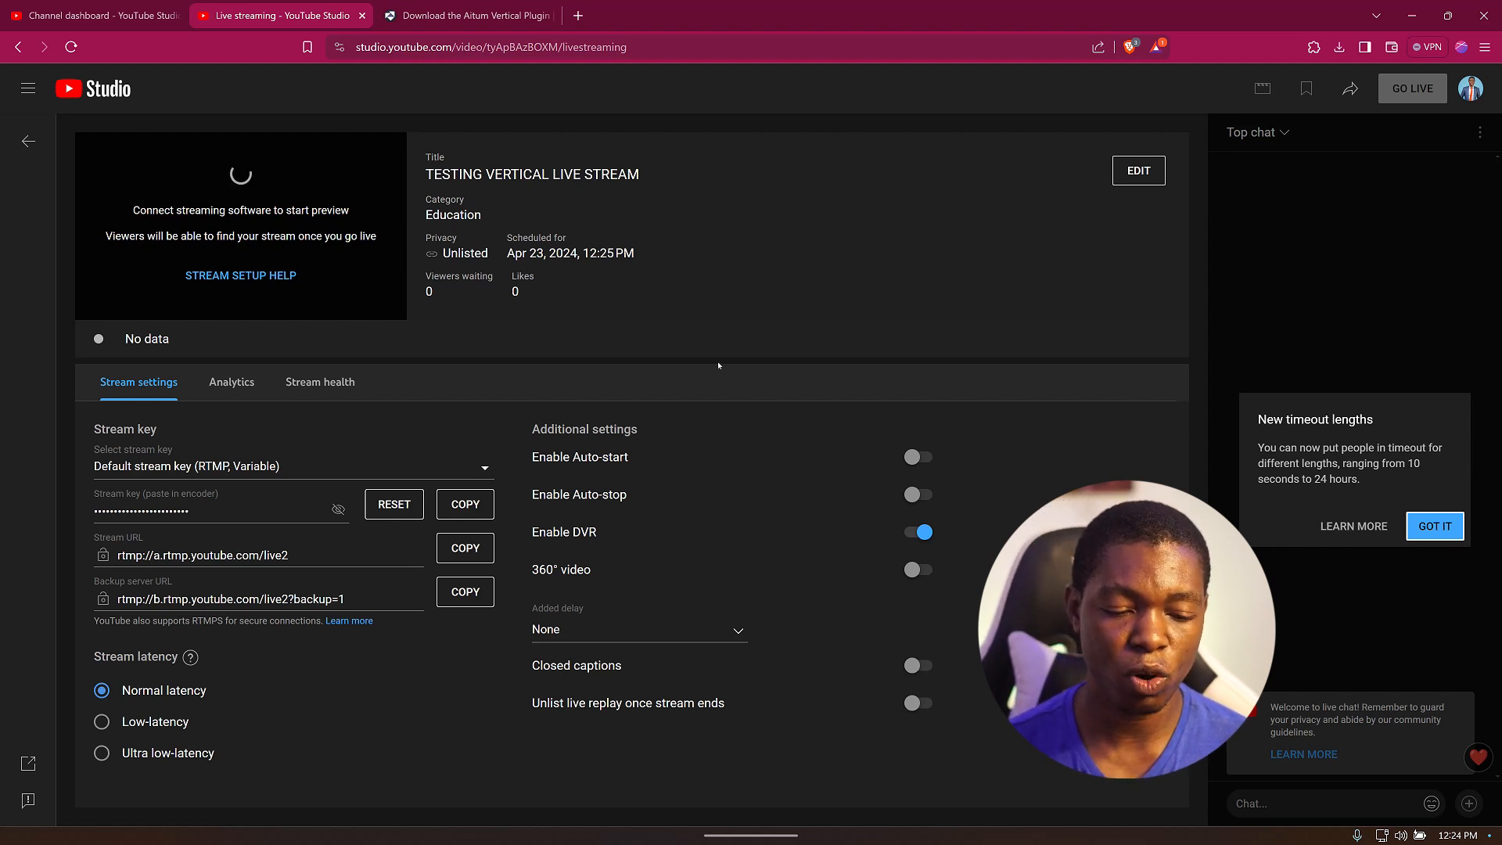
# Copy the new stream's stream key and switch to OBS.
pyautogui.click(460, 505)
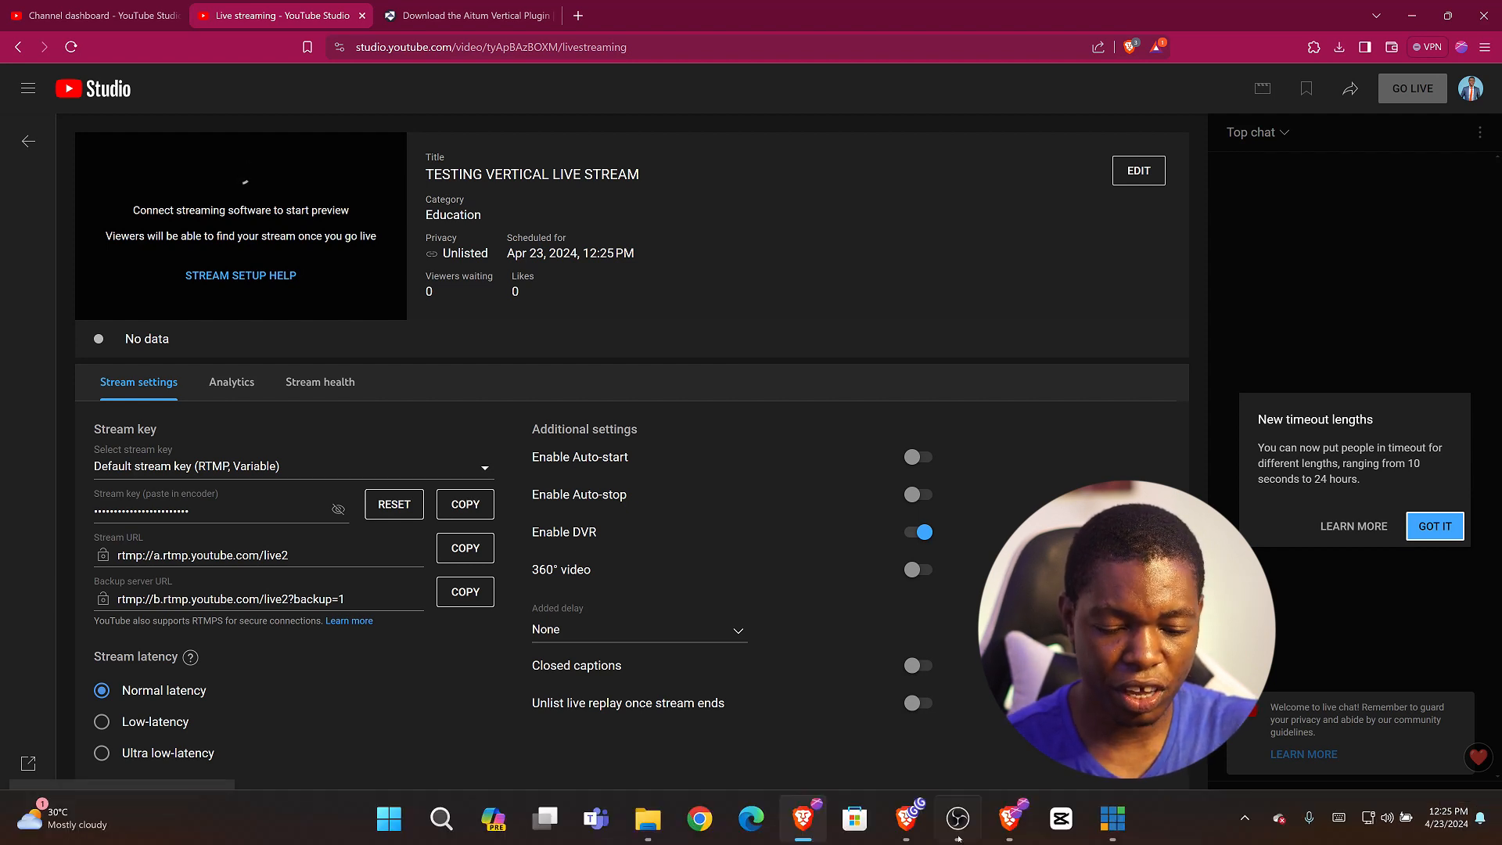
pyautogui.click(957, 817)
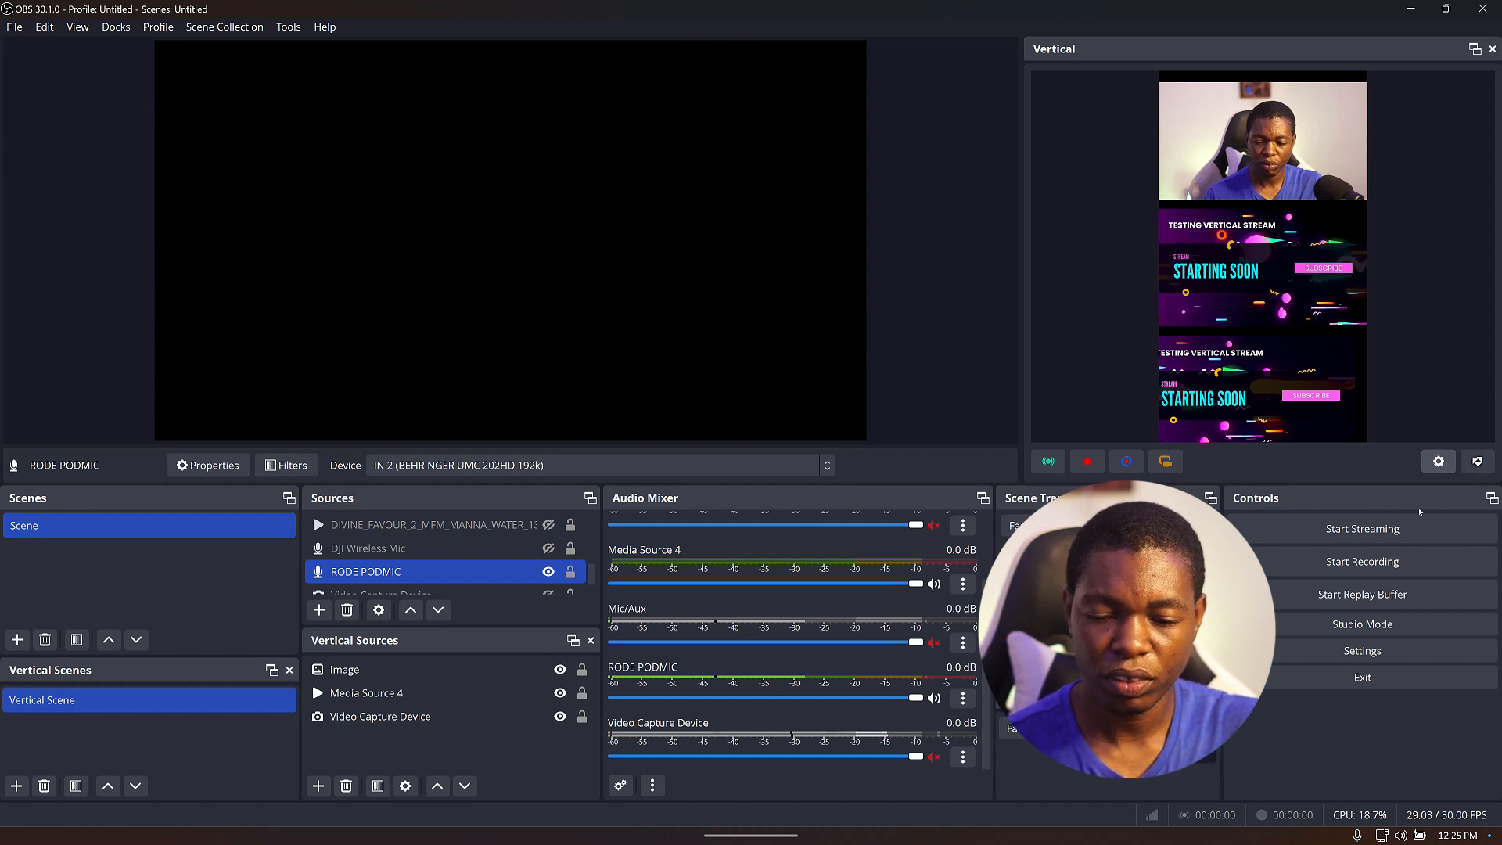
# Open the vertical plugin's streaming settings and paste the new stream key into the YT Vertical output's key field.
pyautogui.click(1438, 460)
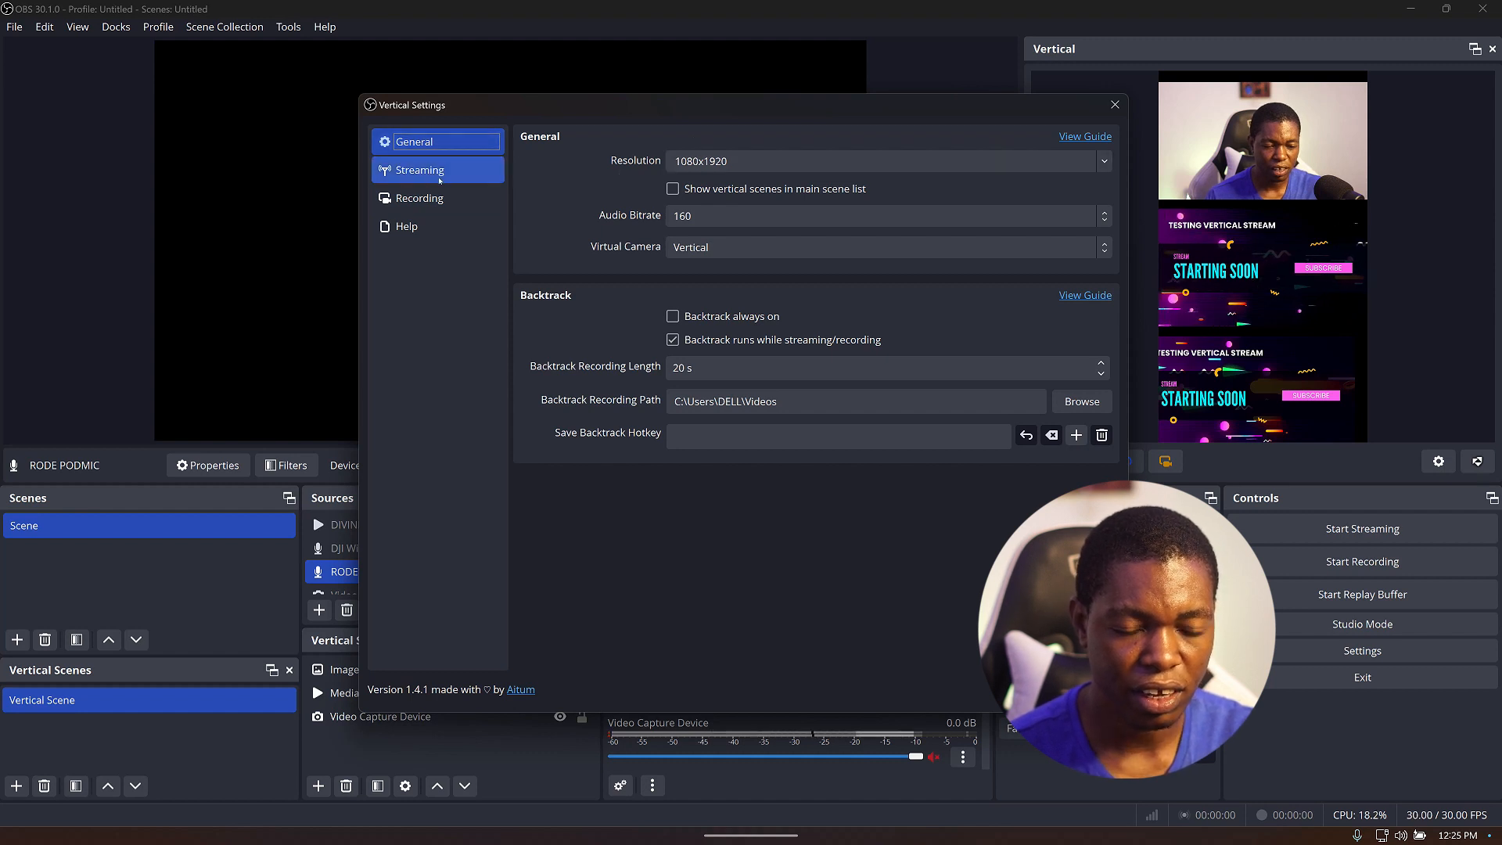
pyautogui.click(439, 179)
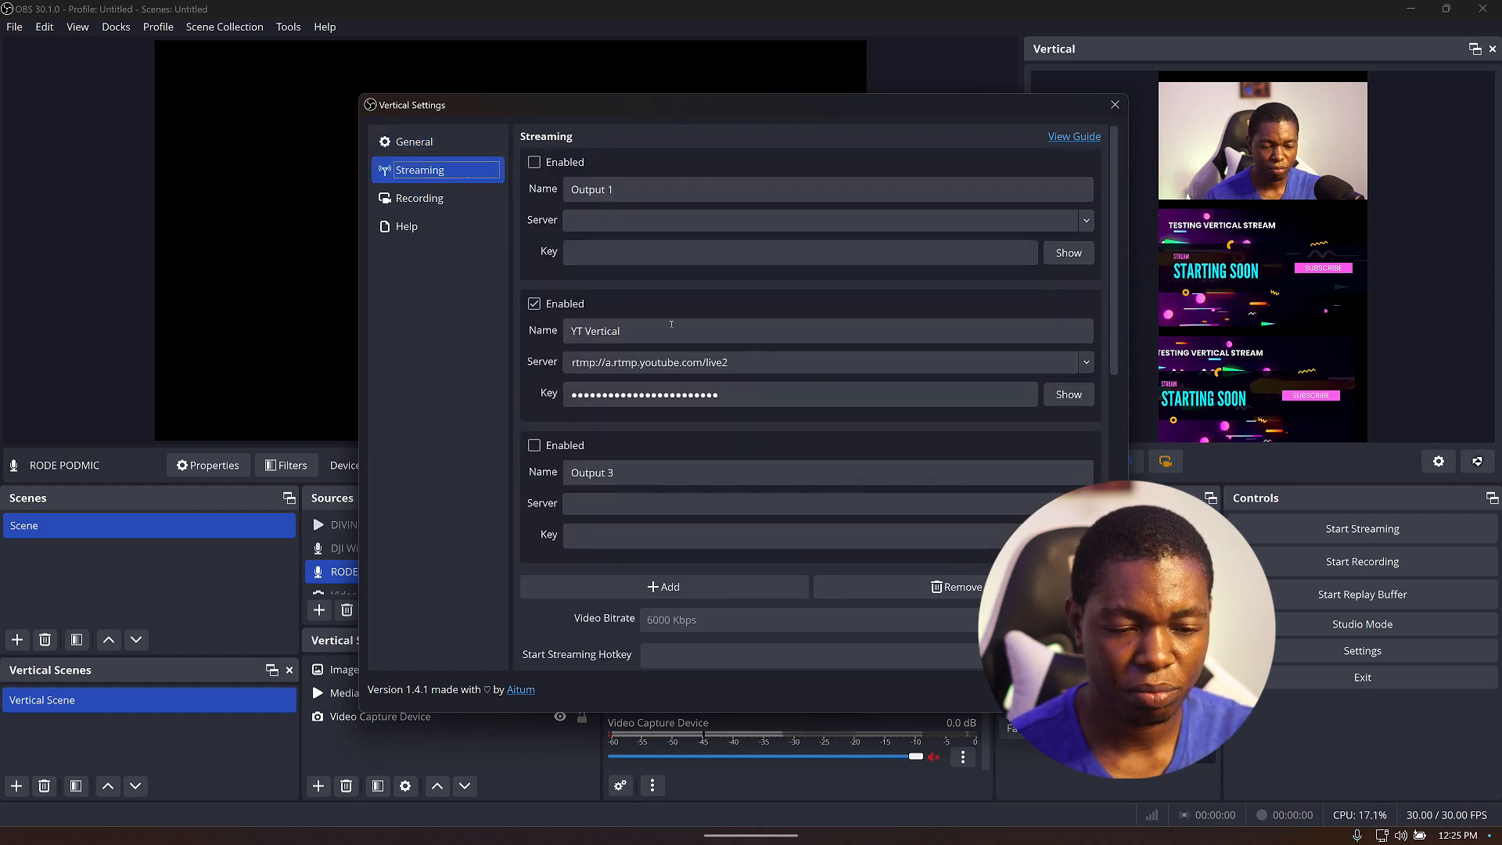
pyautogui.click(662, 362)
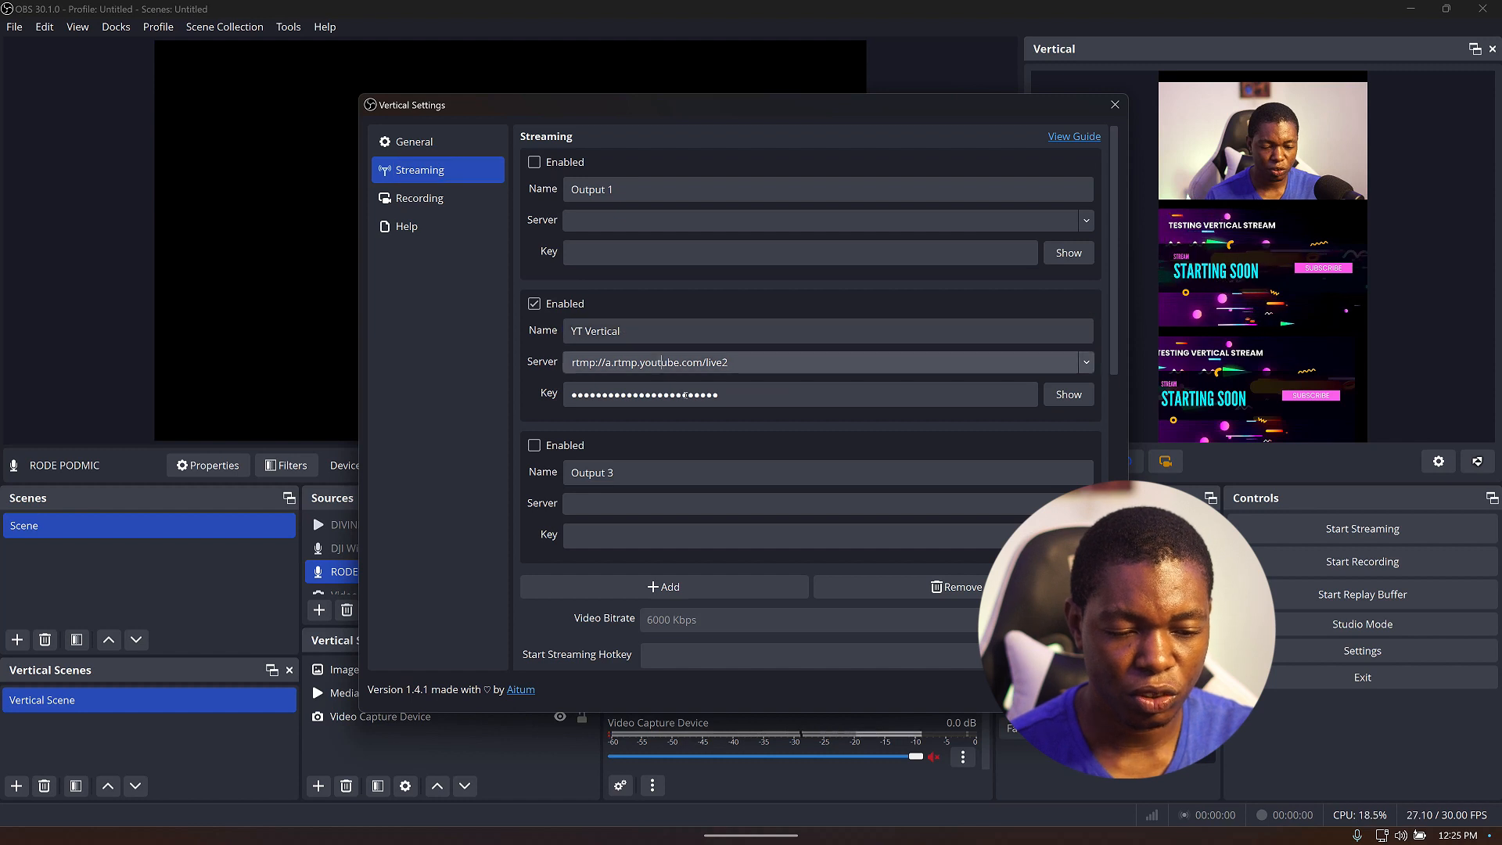
pyautogui.click(686, 395)
pyautogui.hotkey('ctrl', 'a')
pyautogui.press('BackSpace')
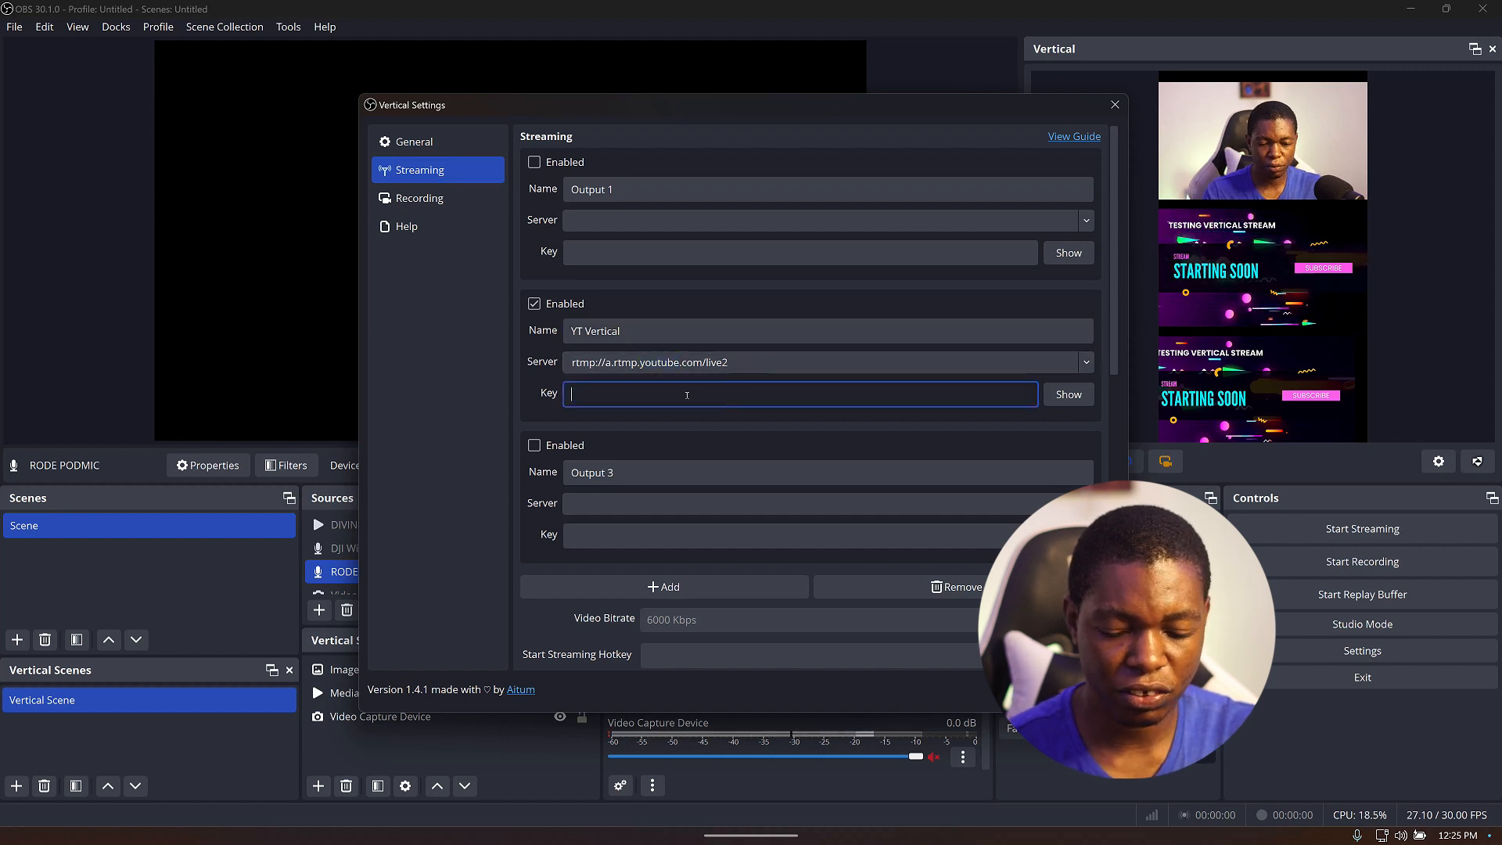
pyautogui.hotkey('ctrl', 'v')
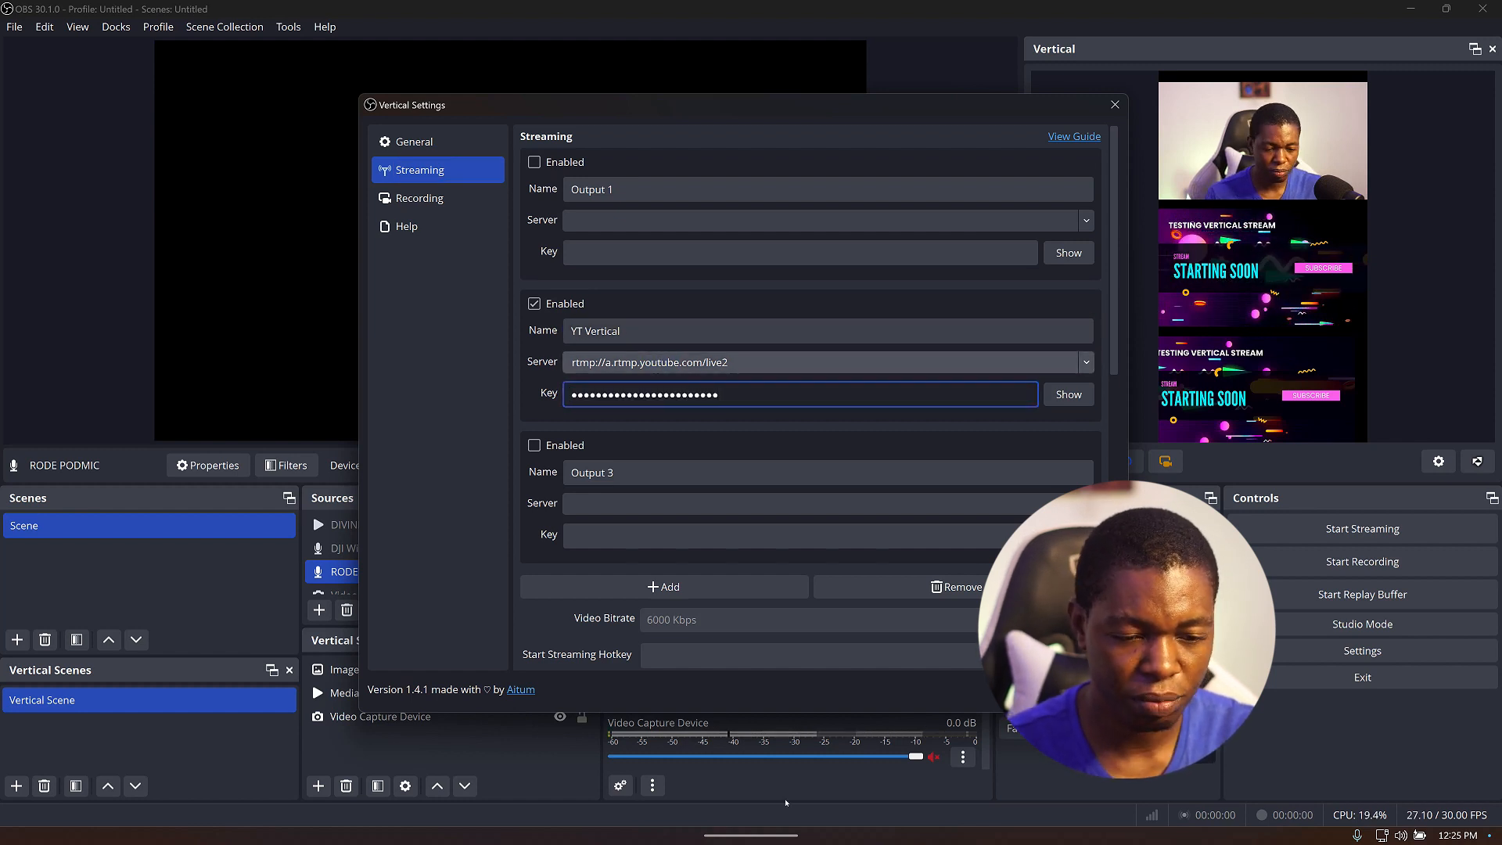
# Copy the stream URL in YouTube Studio and compare it with the YT Vertical output's server address.
pyautogui.moveTo(970, 815)
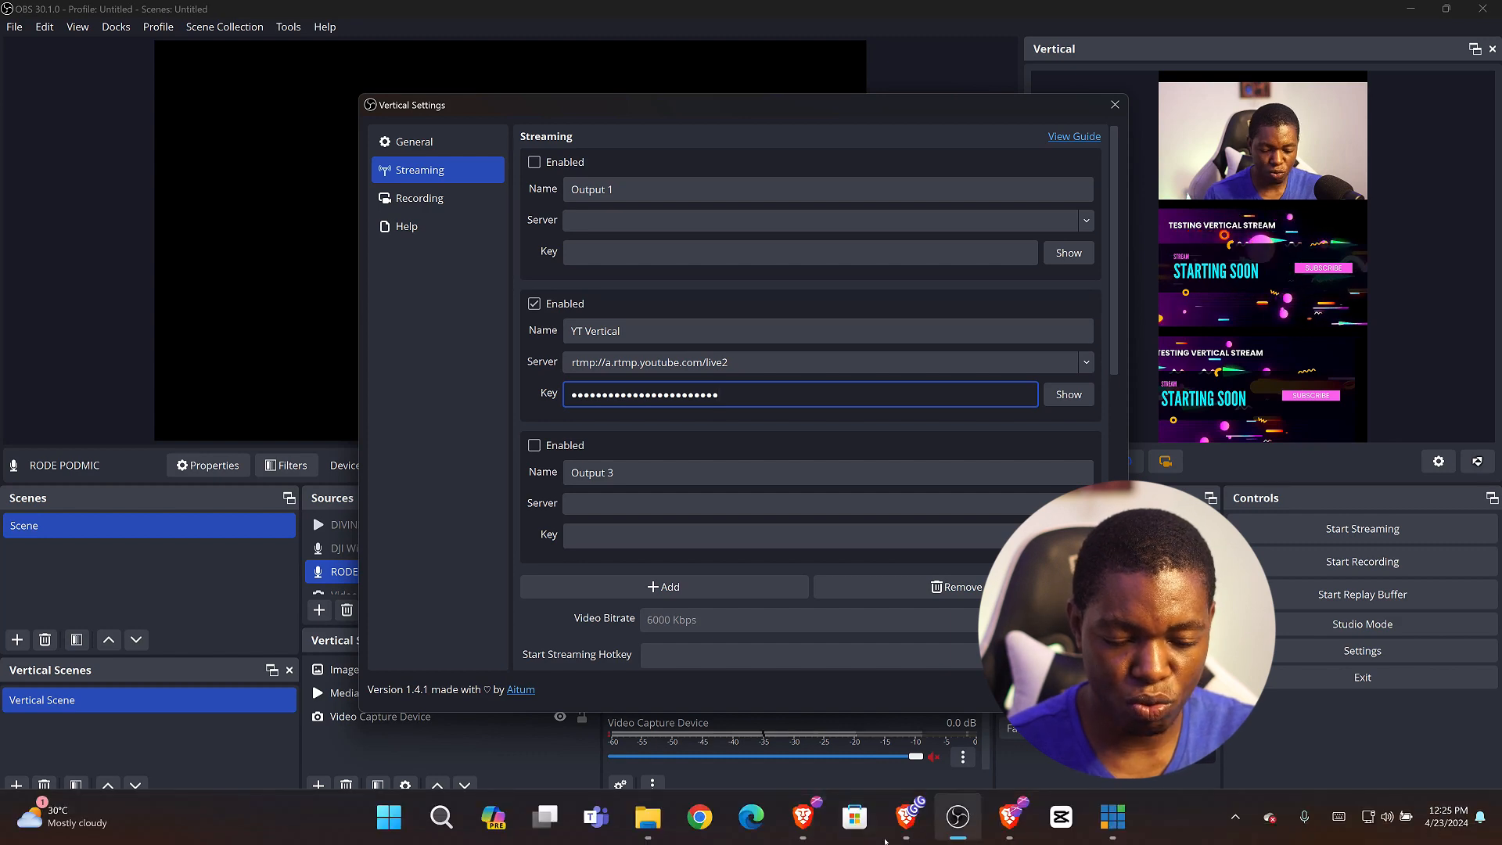
pyautogui.click(804, 817)
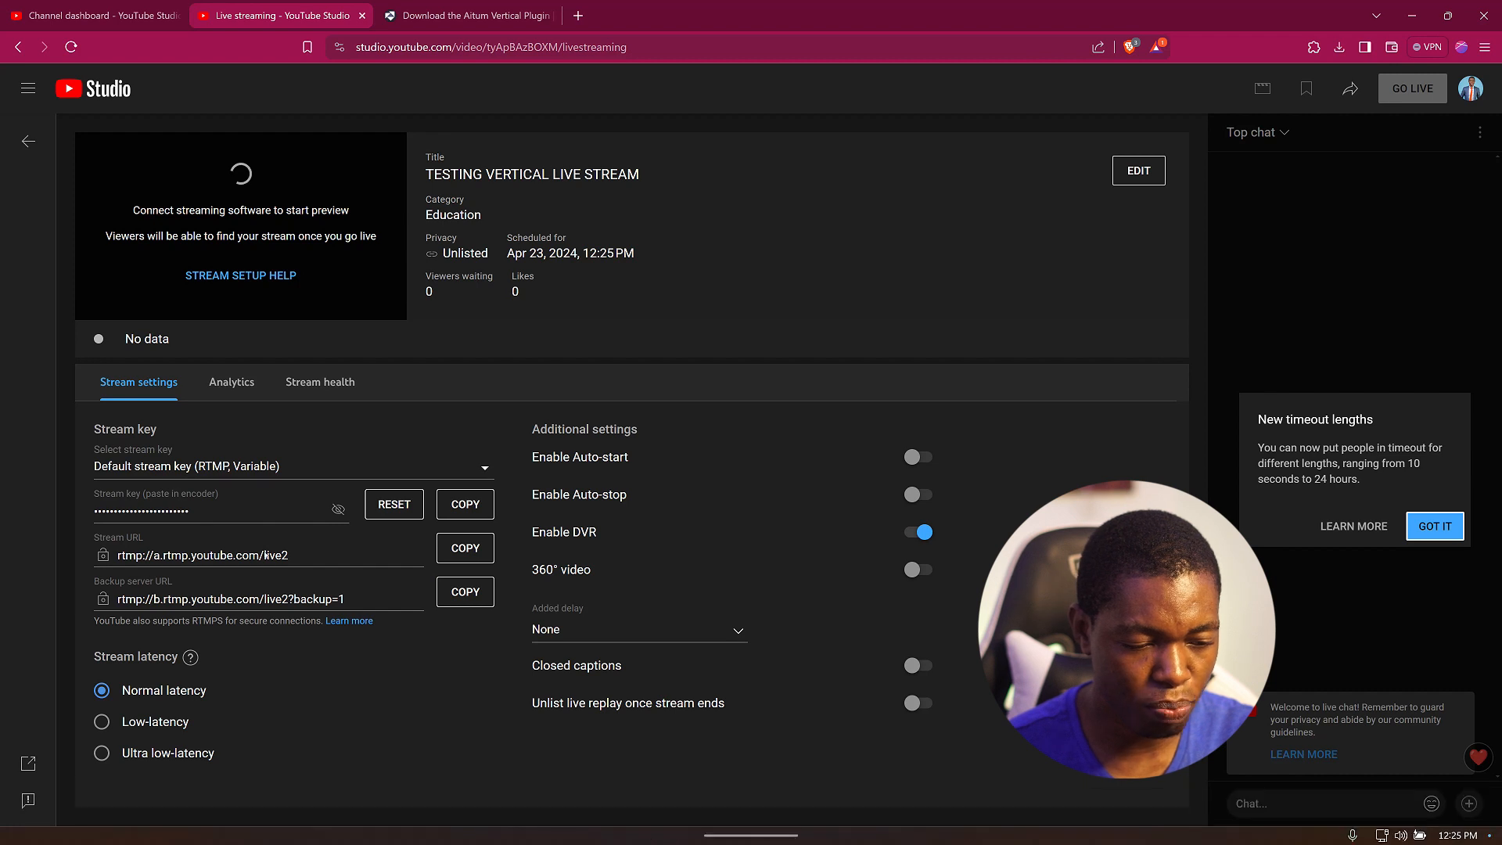
pyautogui.click(465, 549)
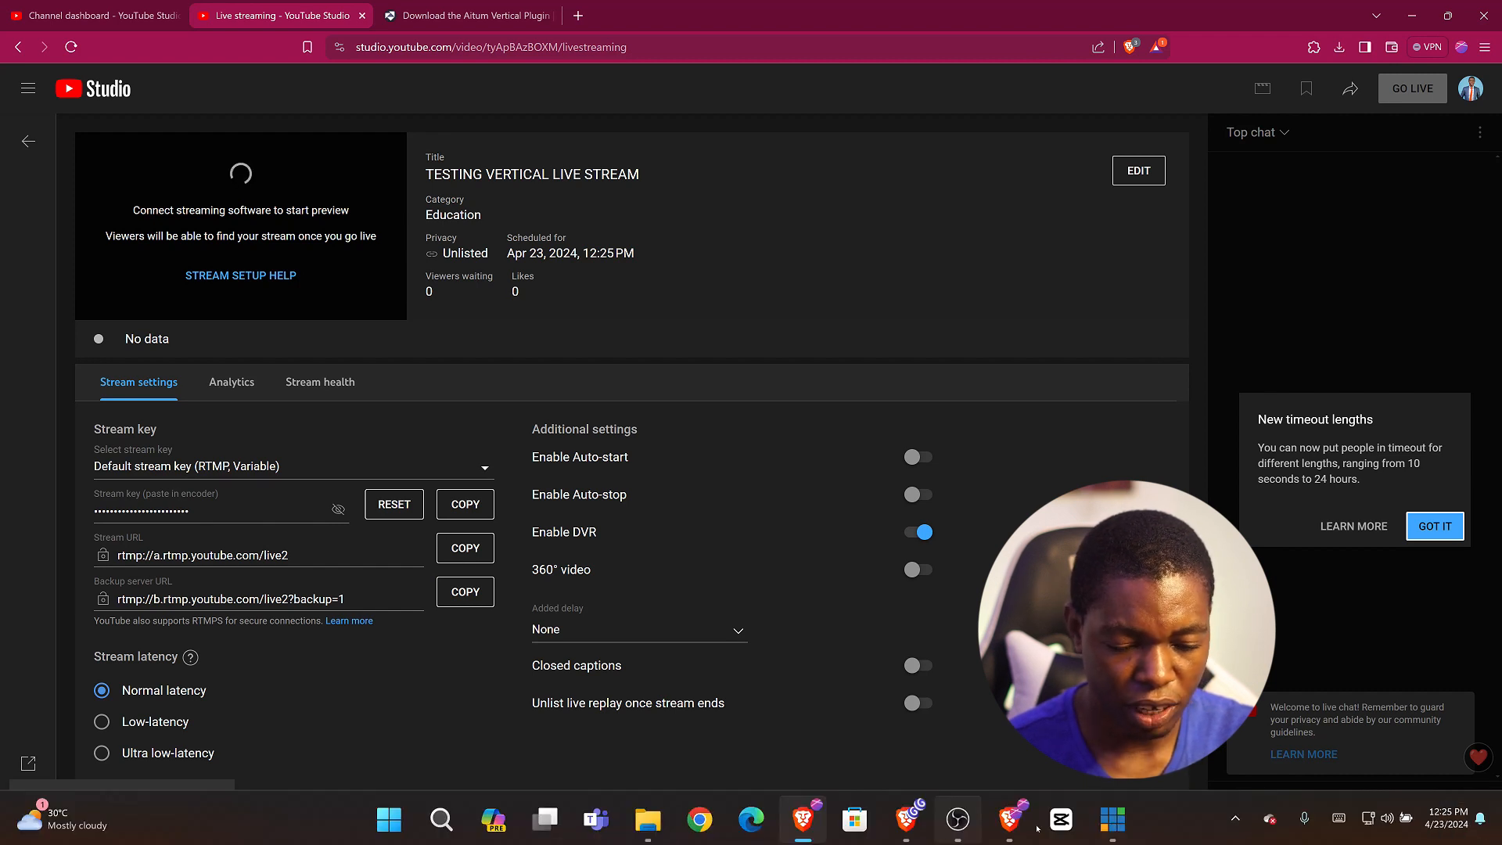
pyautogui.click(958, 822)
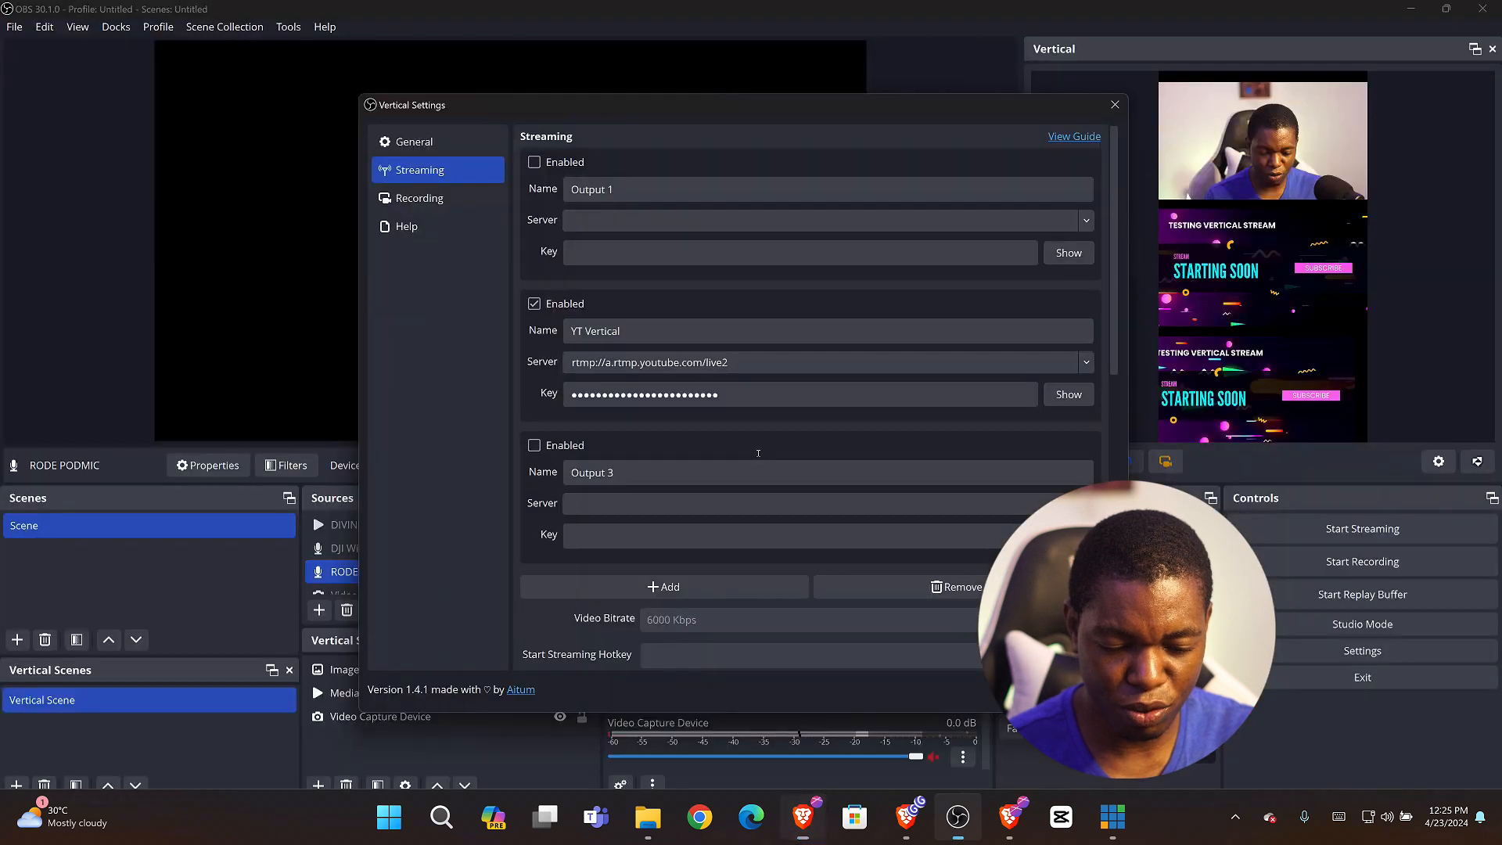
pyautogui.tripleClick(756, 362)
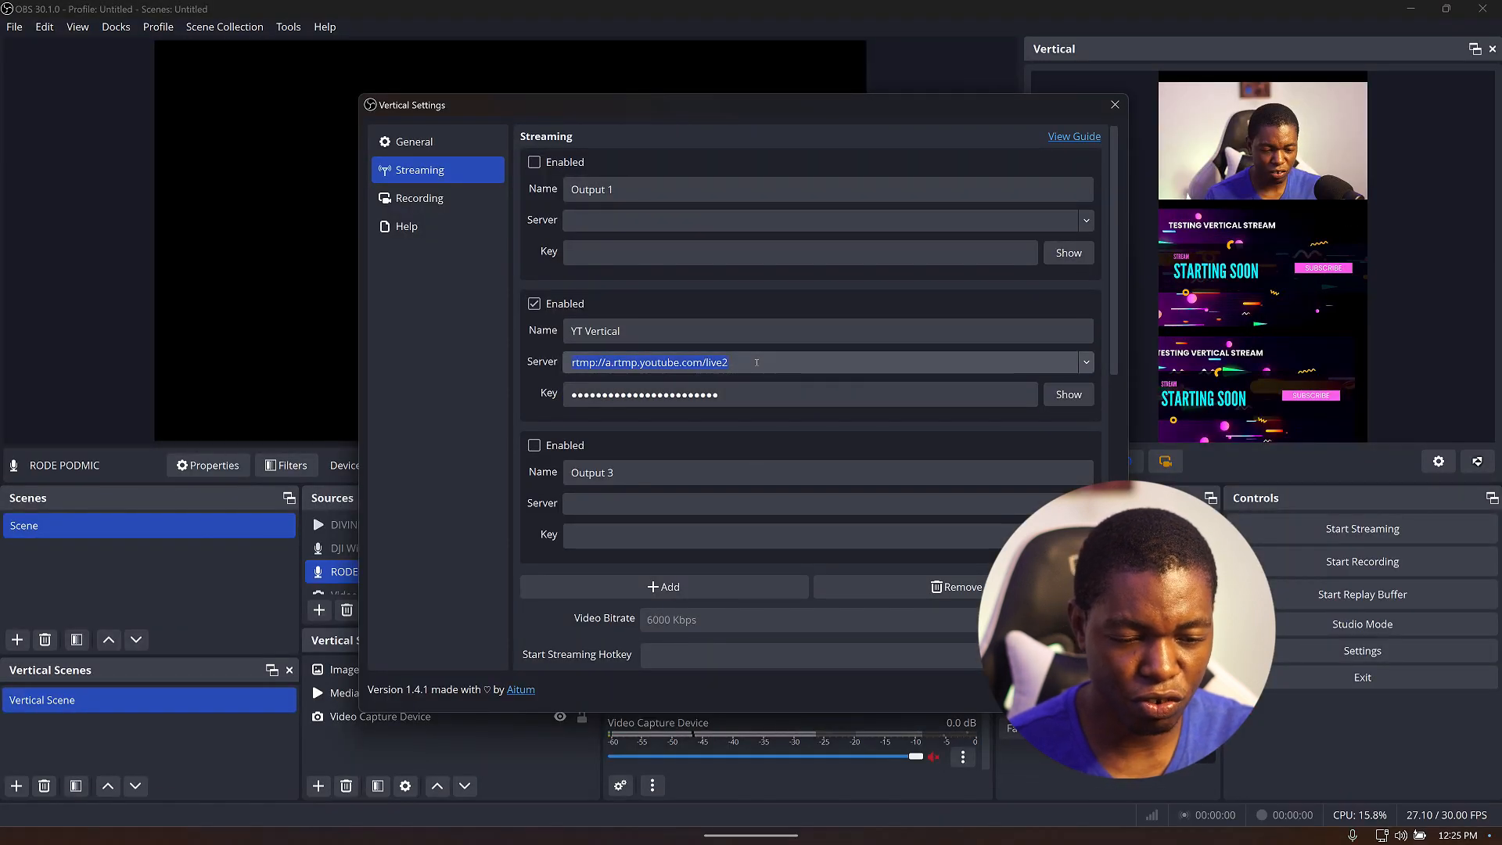
pyautogui.click(757, 322)
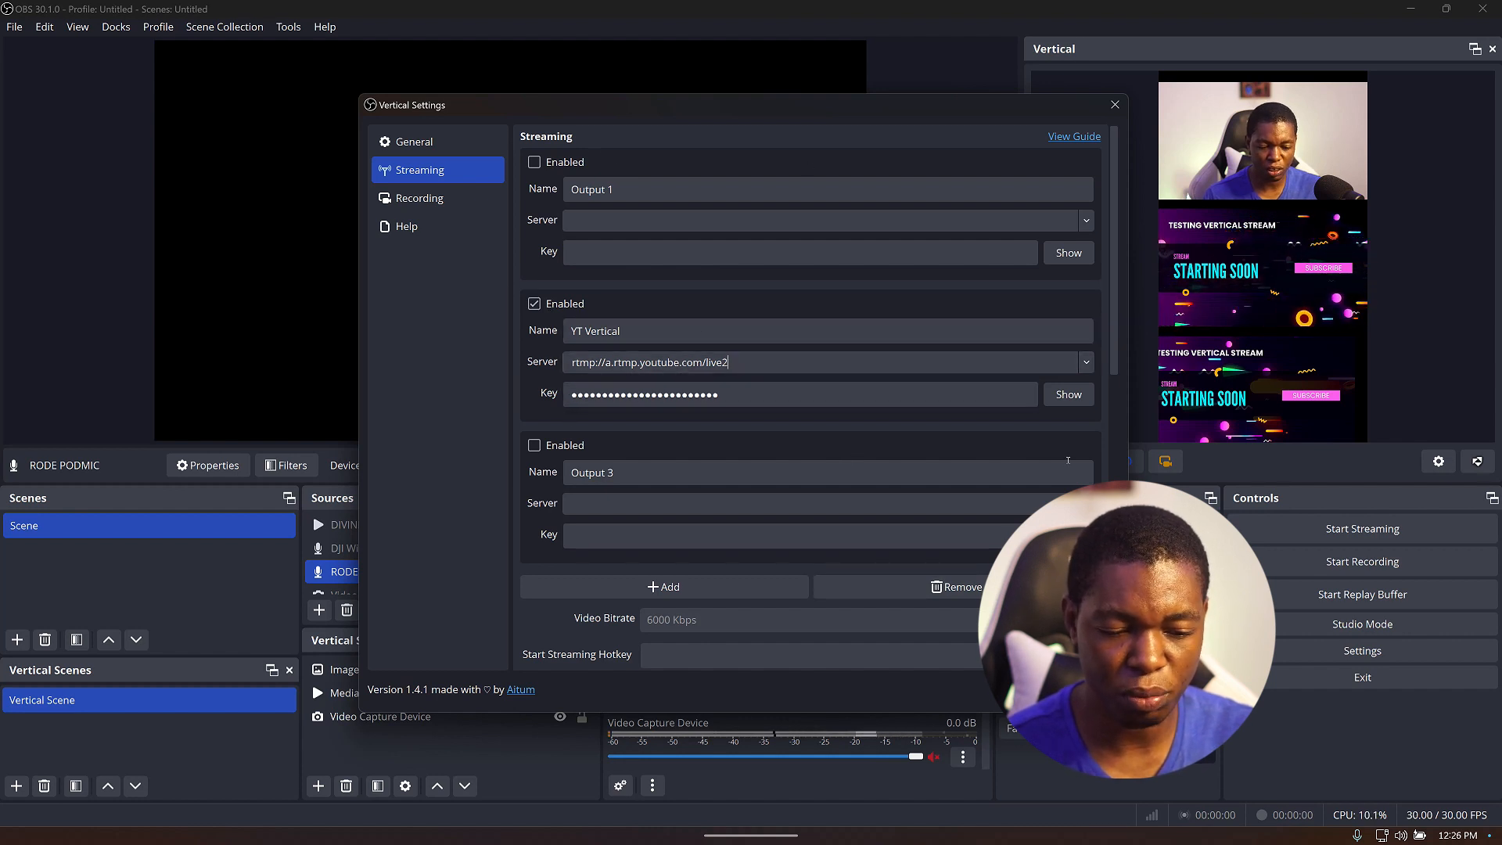
# Set the vertical output's advanced streaming bitrate to 2500 Kbps.
pyautogui.scroll(-2, 1103, 429)
pyautogui.scroll(-6, 1103, 430)
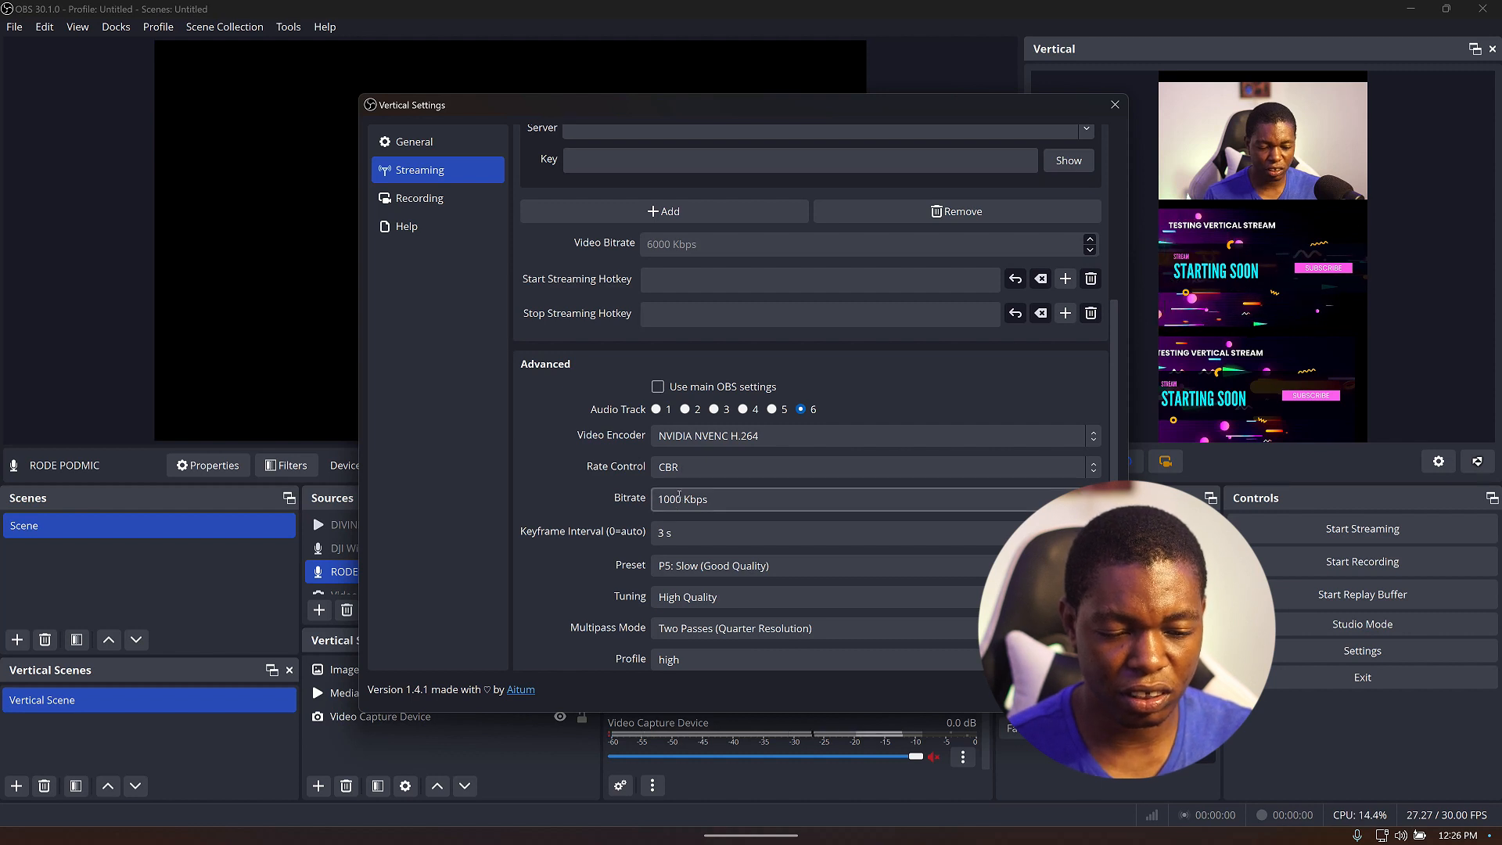
pyautogui.click(674, 499)
pyautogui.doubleClick(674, 498)
pyautogui.write('2500')
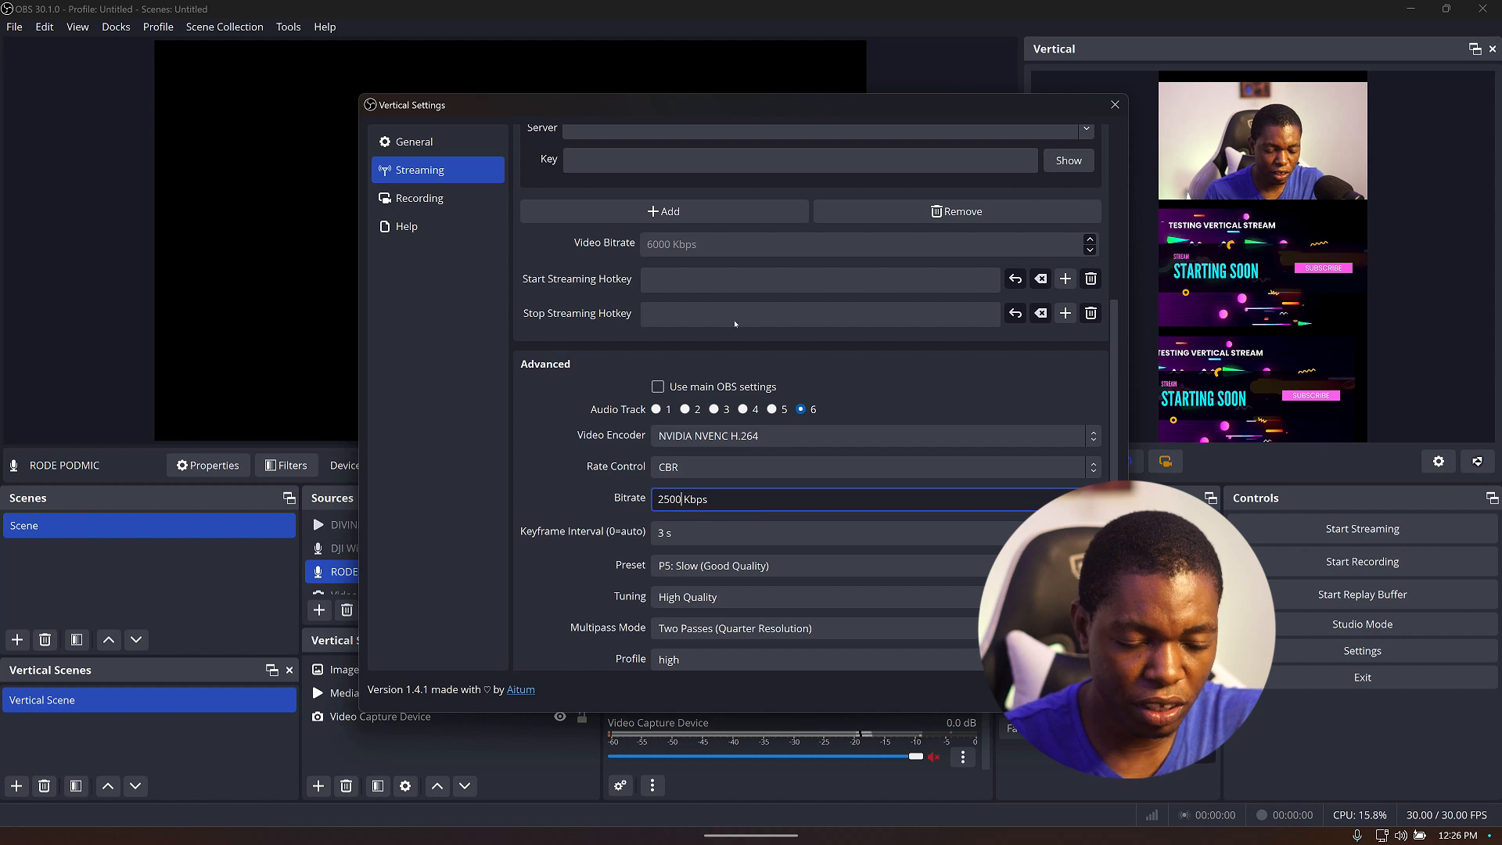
pyautogui.click(787, 569)
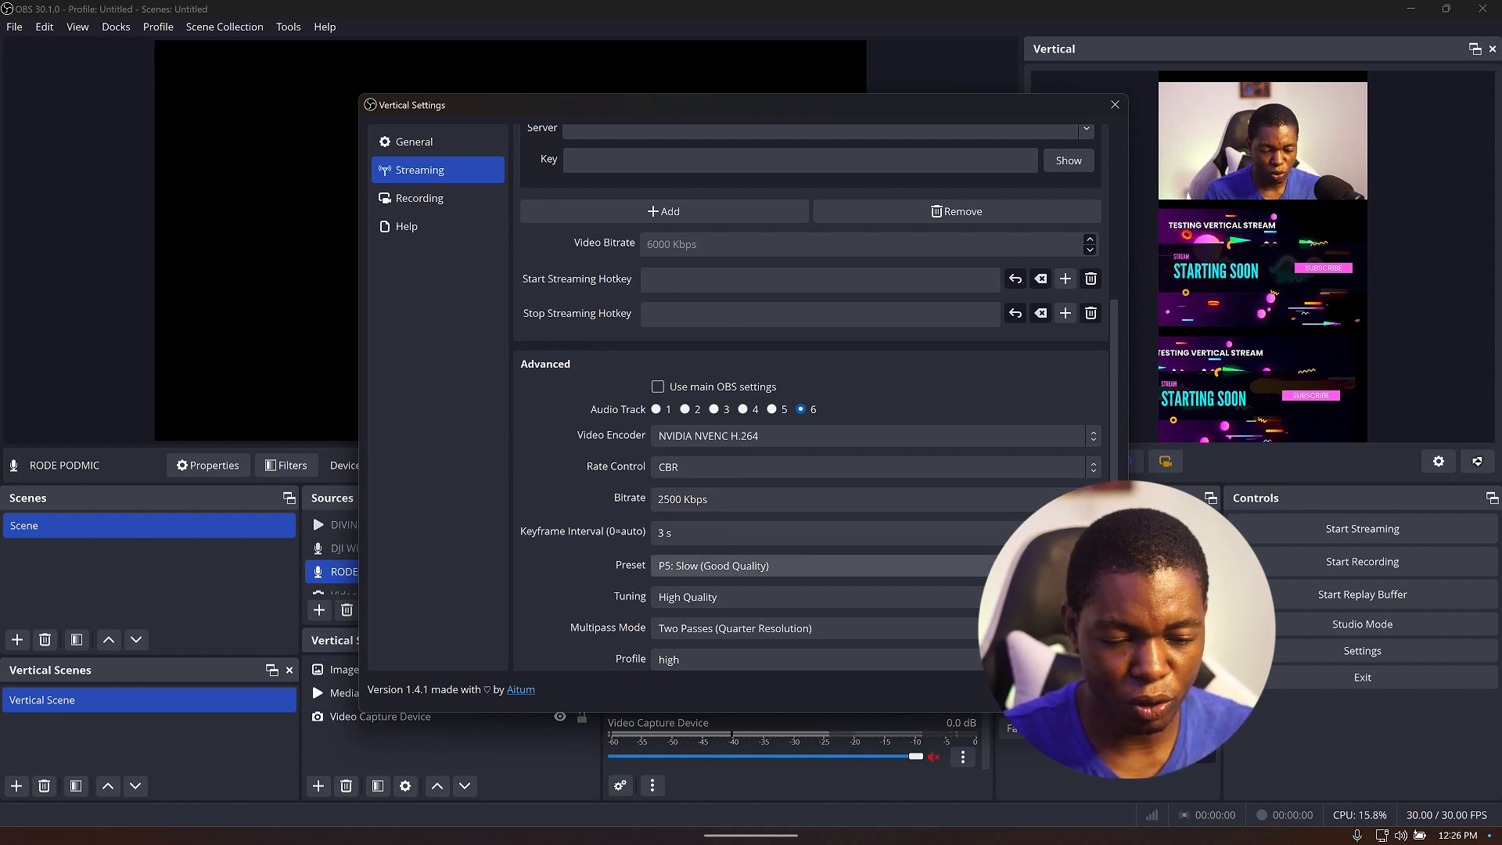
# Enable Use main OBS settings for the vertical stream and save the vertical settings.
pyautogui.scroll(-2, 1049, 498)
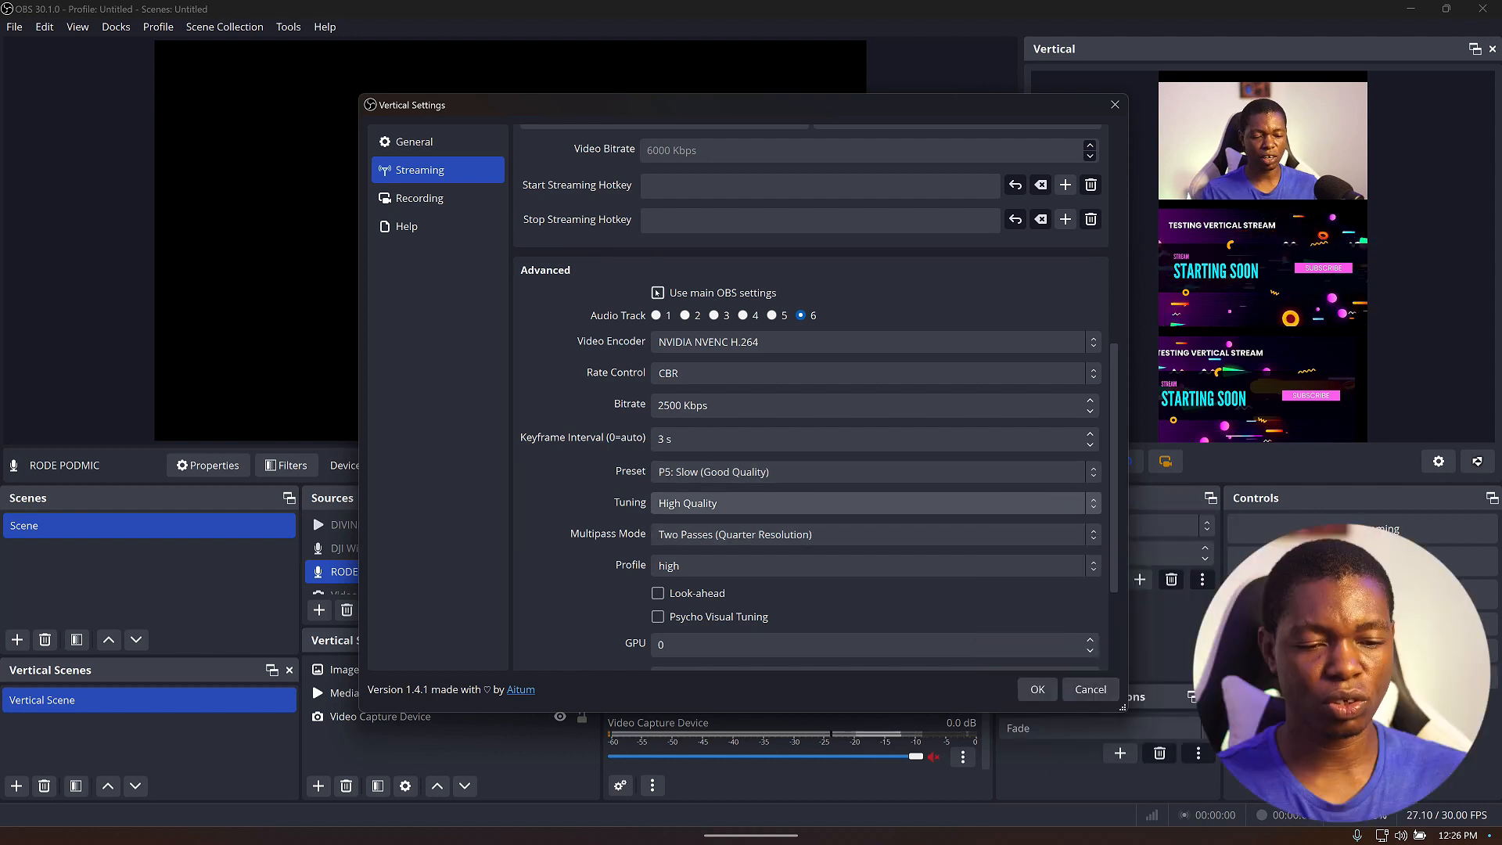
pyautogui.click(731, 295)
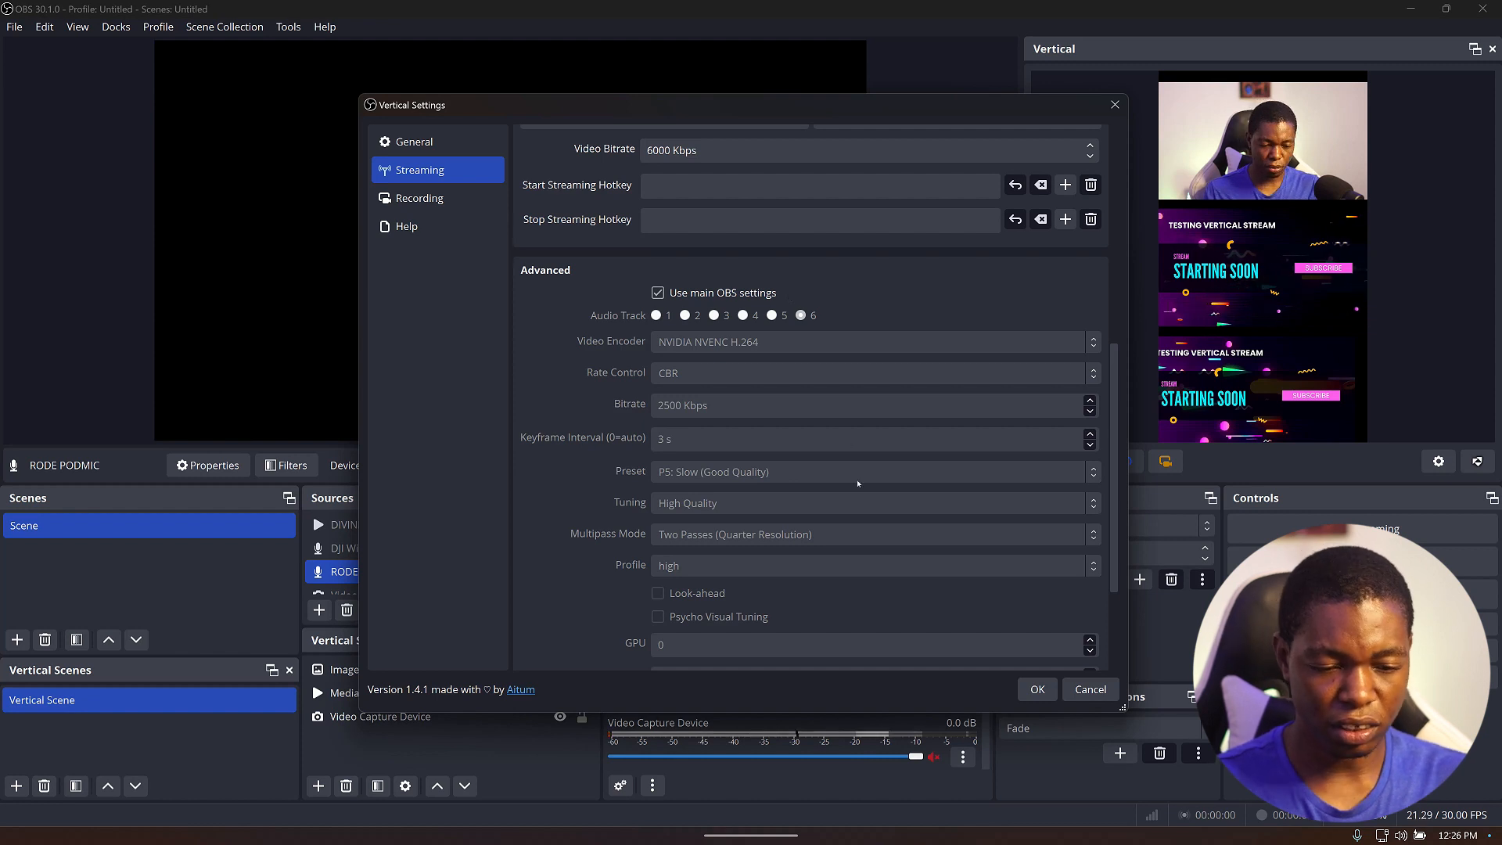
pyautogui.scroll(-2, 857, 483)
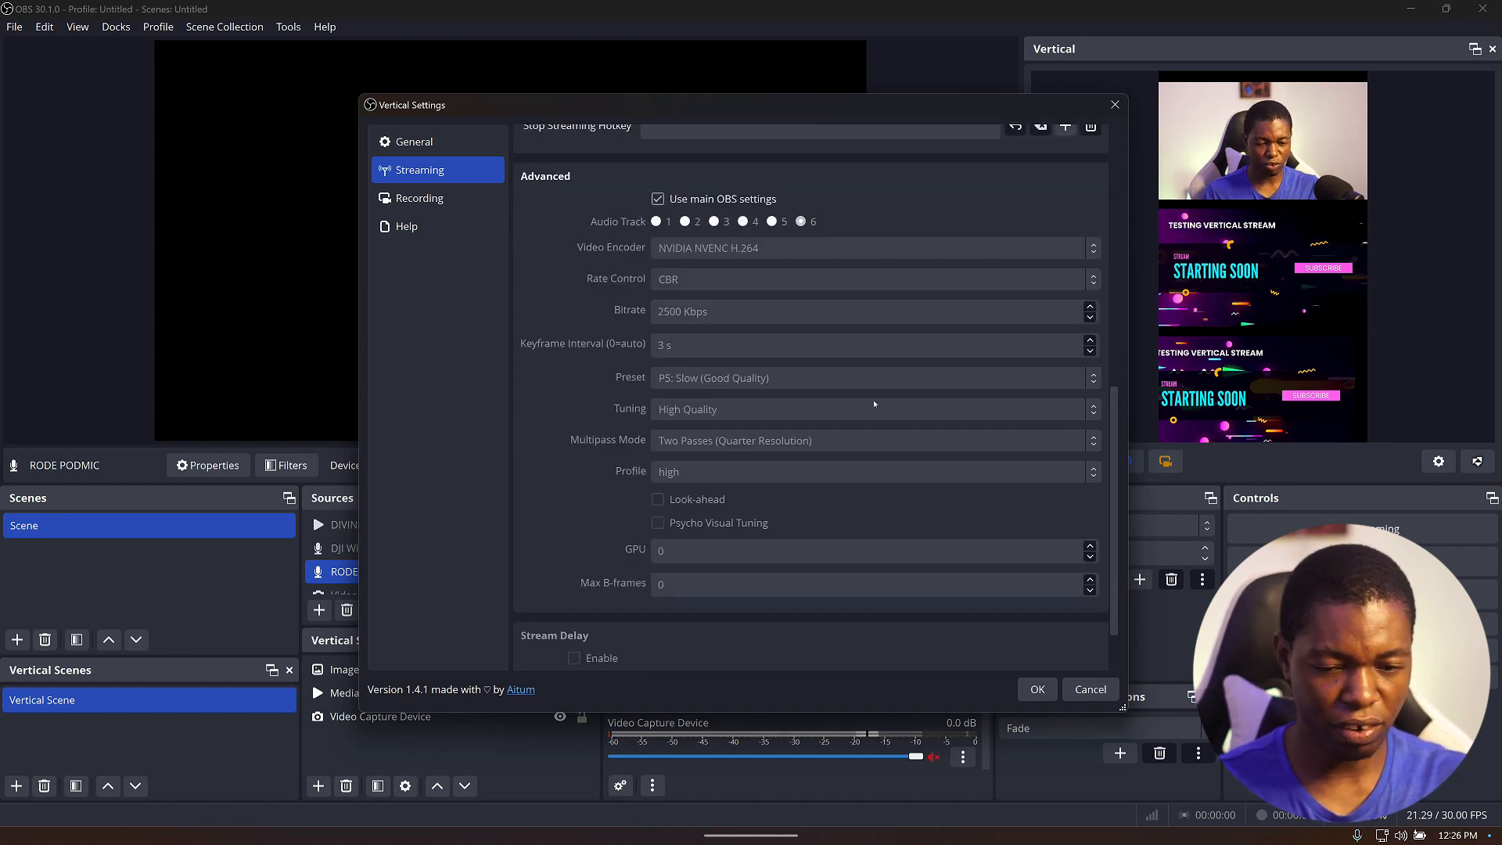
pyautogui.scroll(-2, 873, 403)
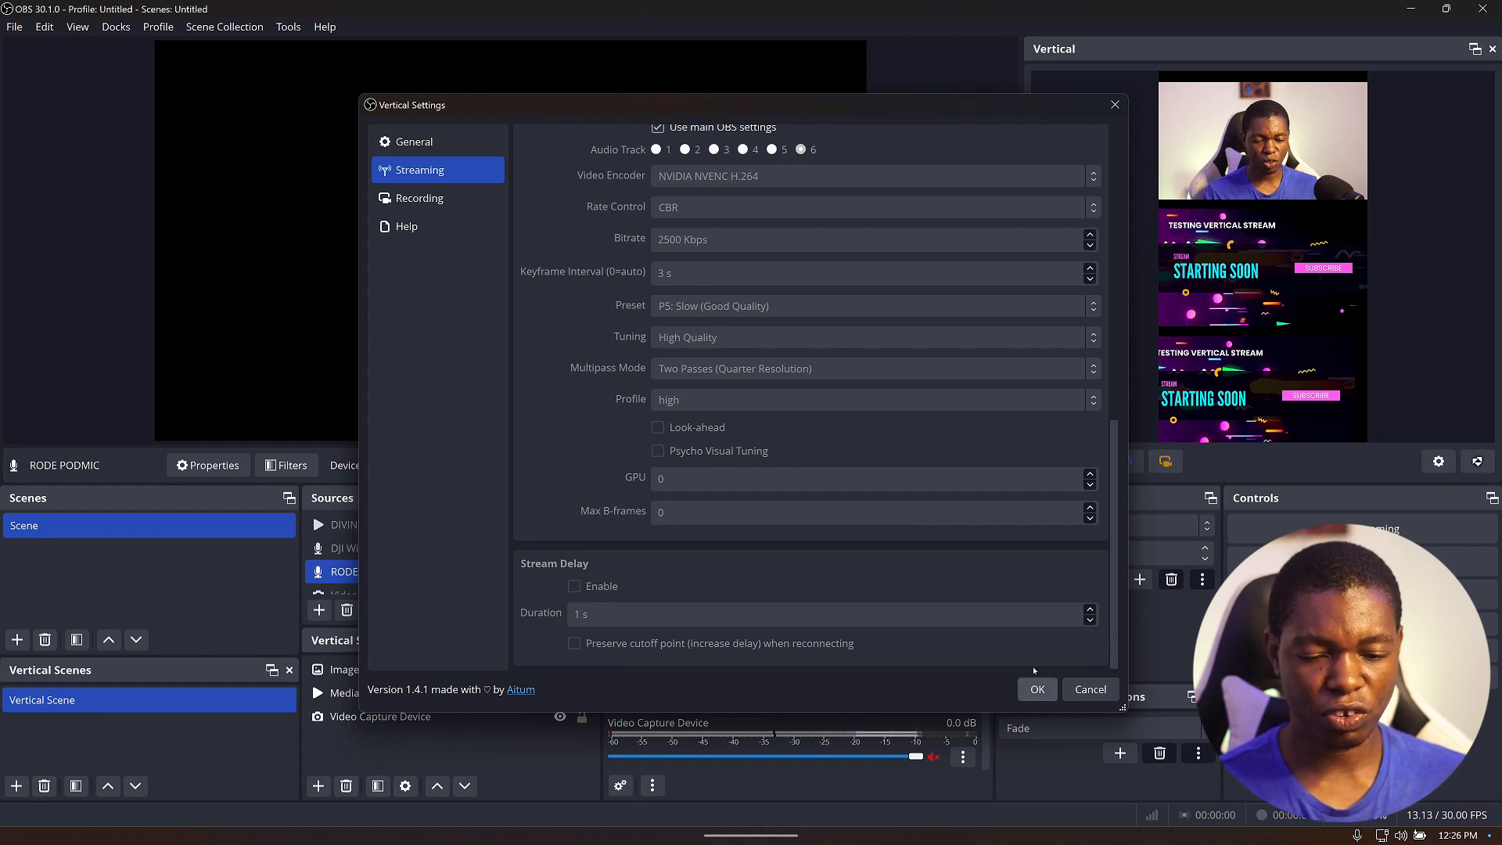
pyautogui.click(1040, 689)
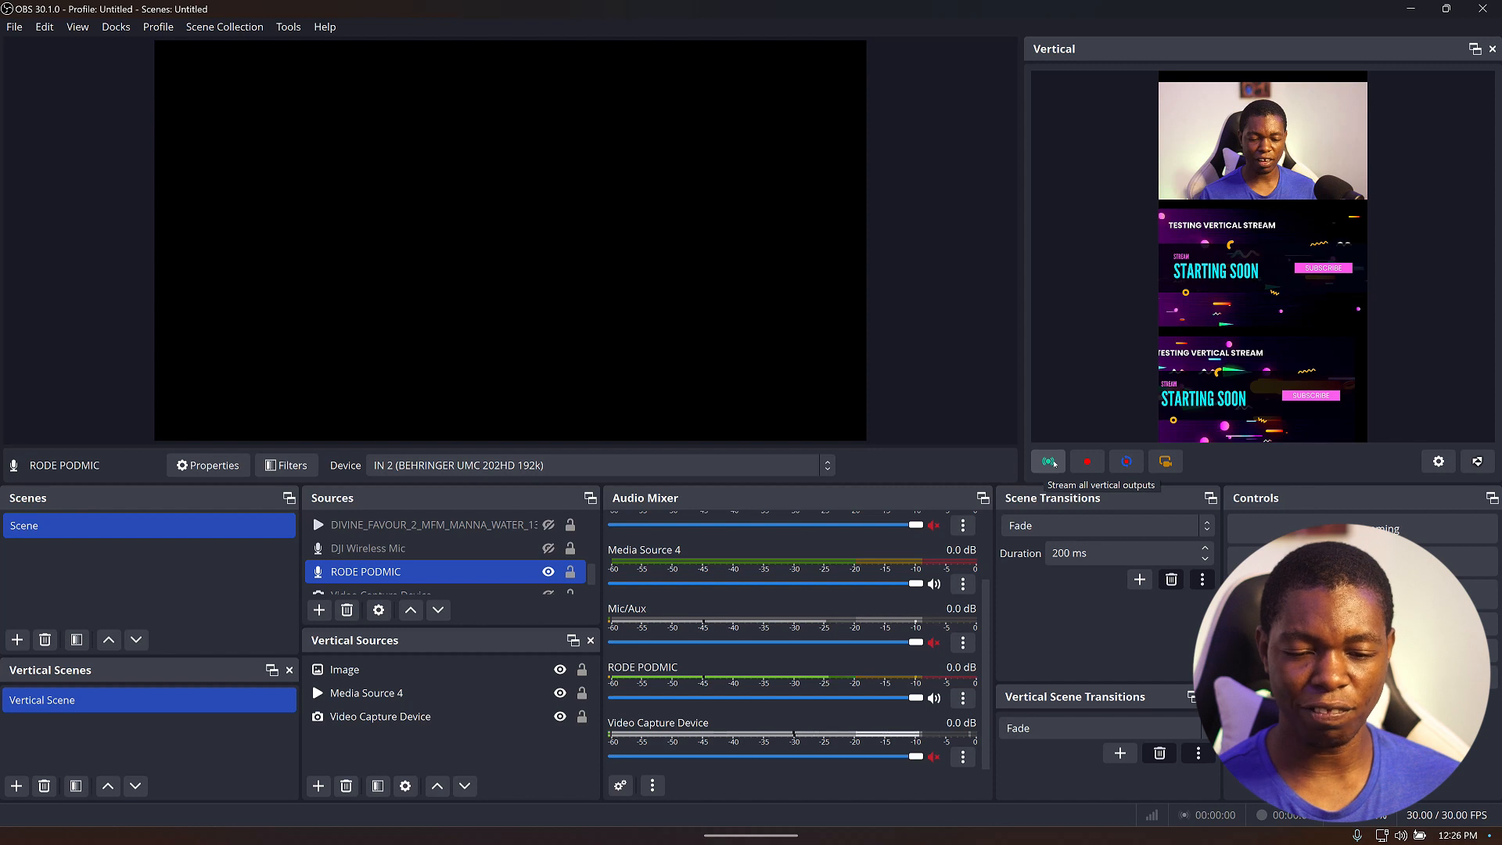
# Start streaming all vertical outputs and go live in YouTube Studio.
pyautogui.click(1053, 463)
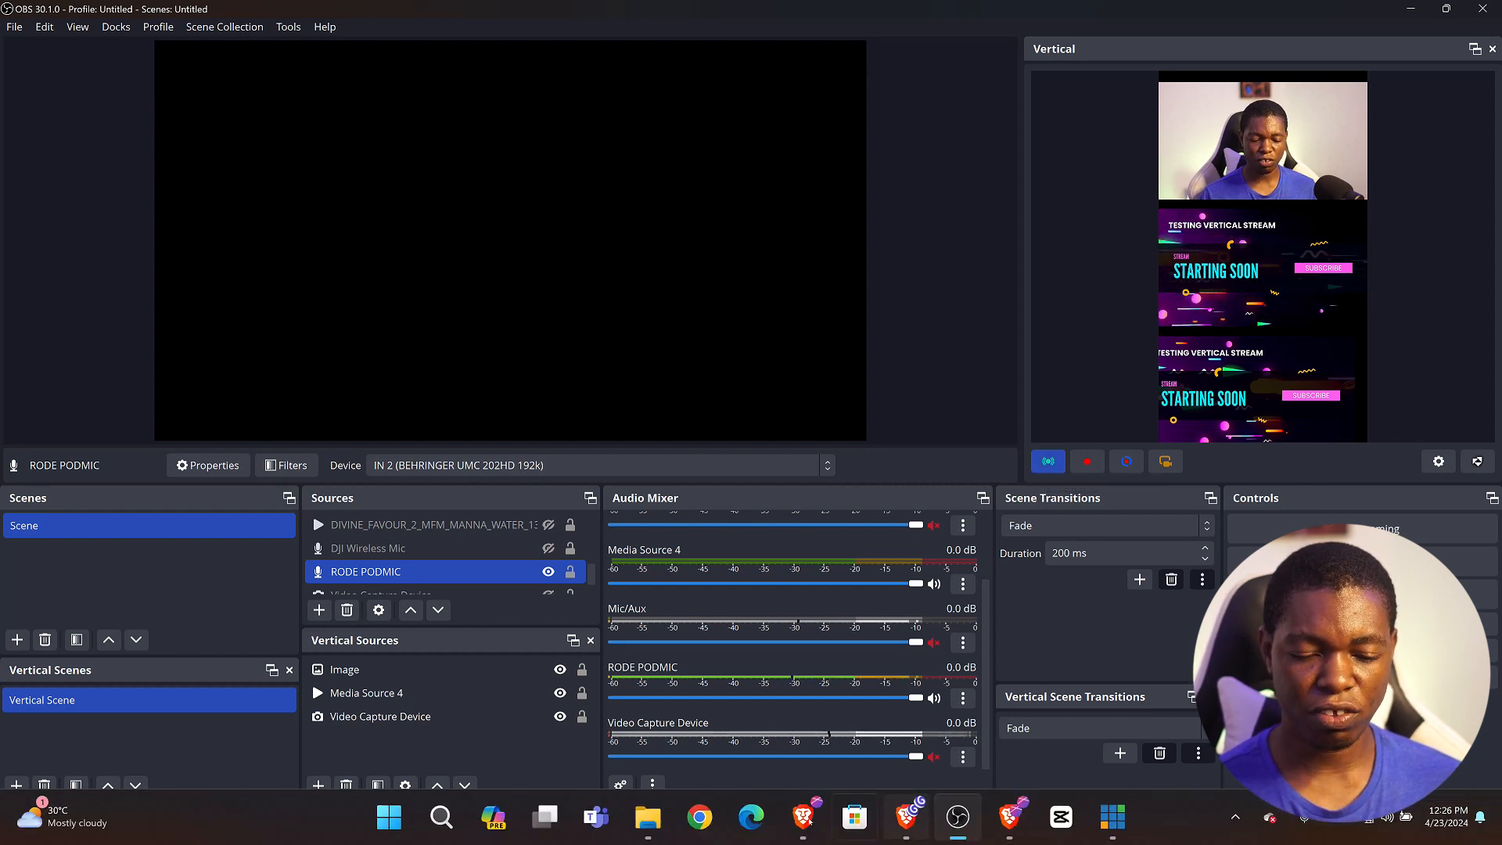
pyautogui.click(806, 818)
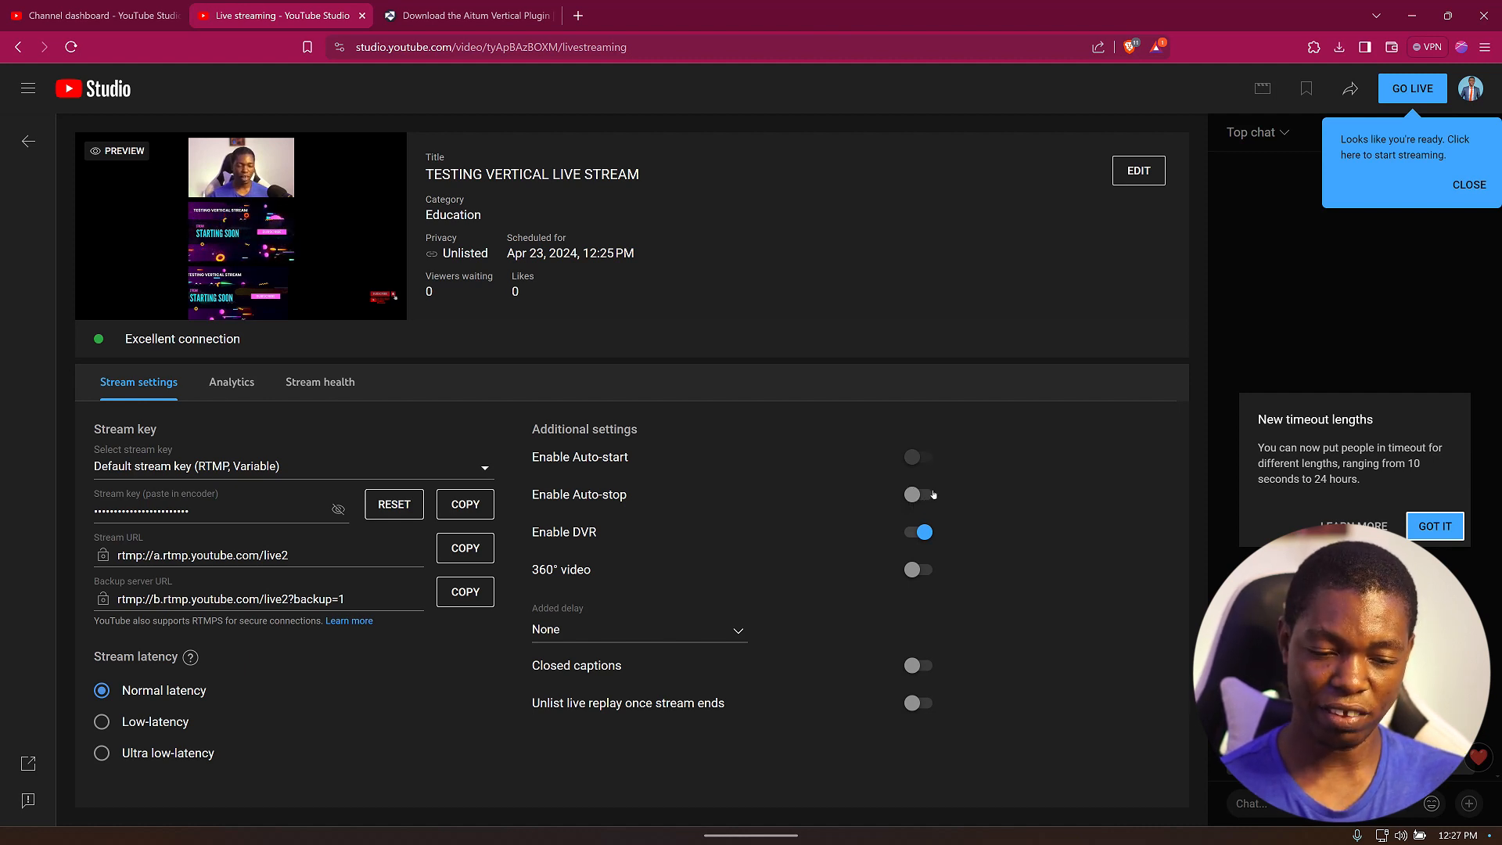
pyautogui.click(1390, 91)
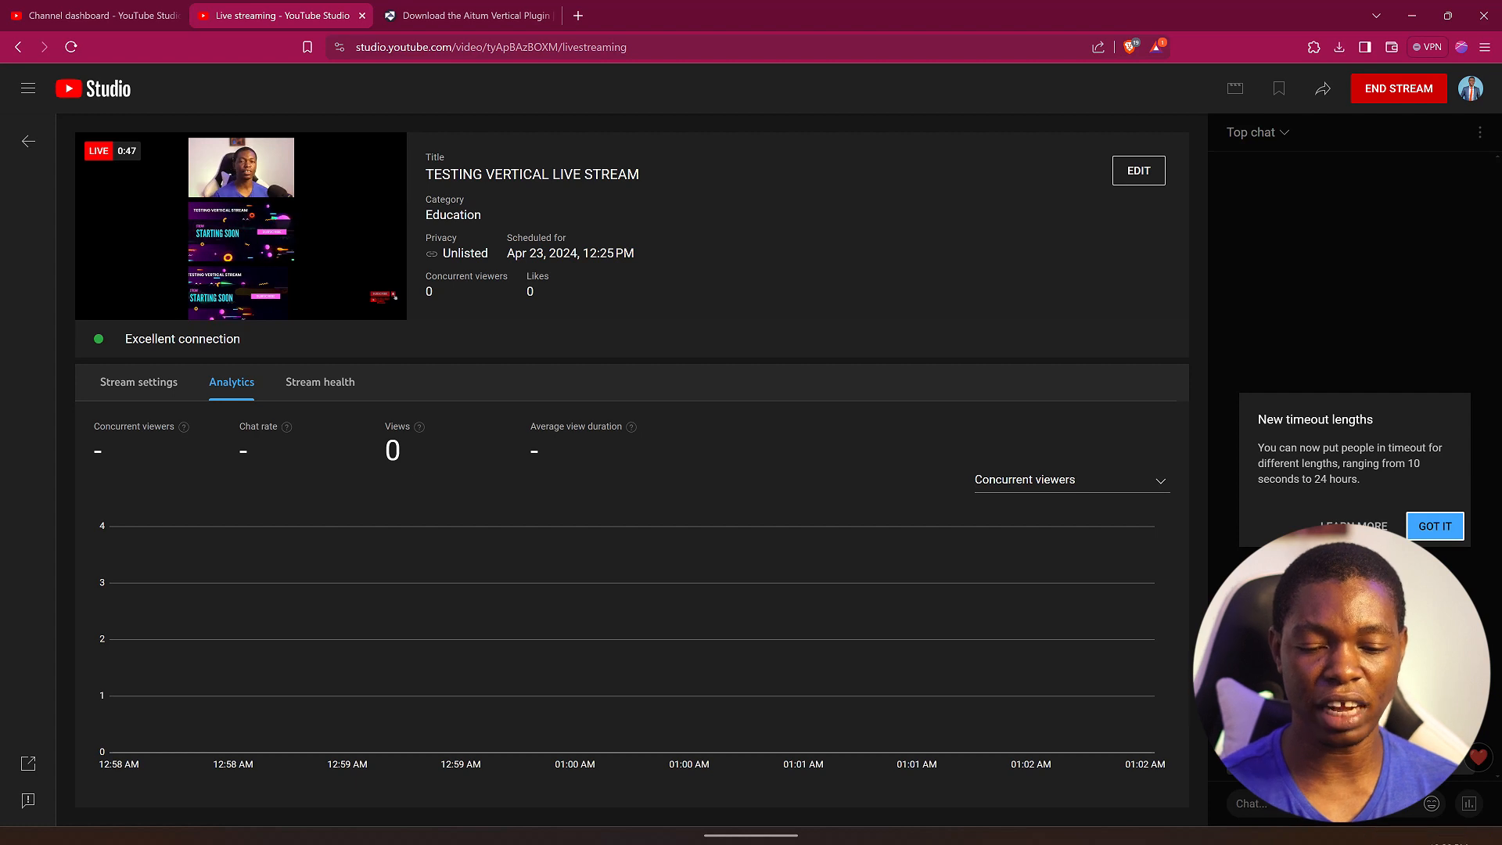
# Copy the shareable link of the TESTING VERTICAL LIVE STREAM from the channel's live content list.
pyautogui.moveTo(805, 832)
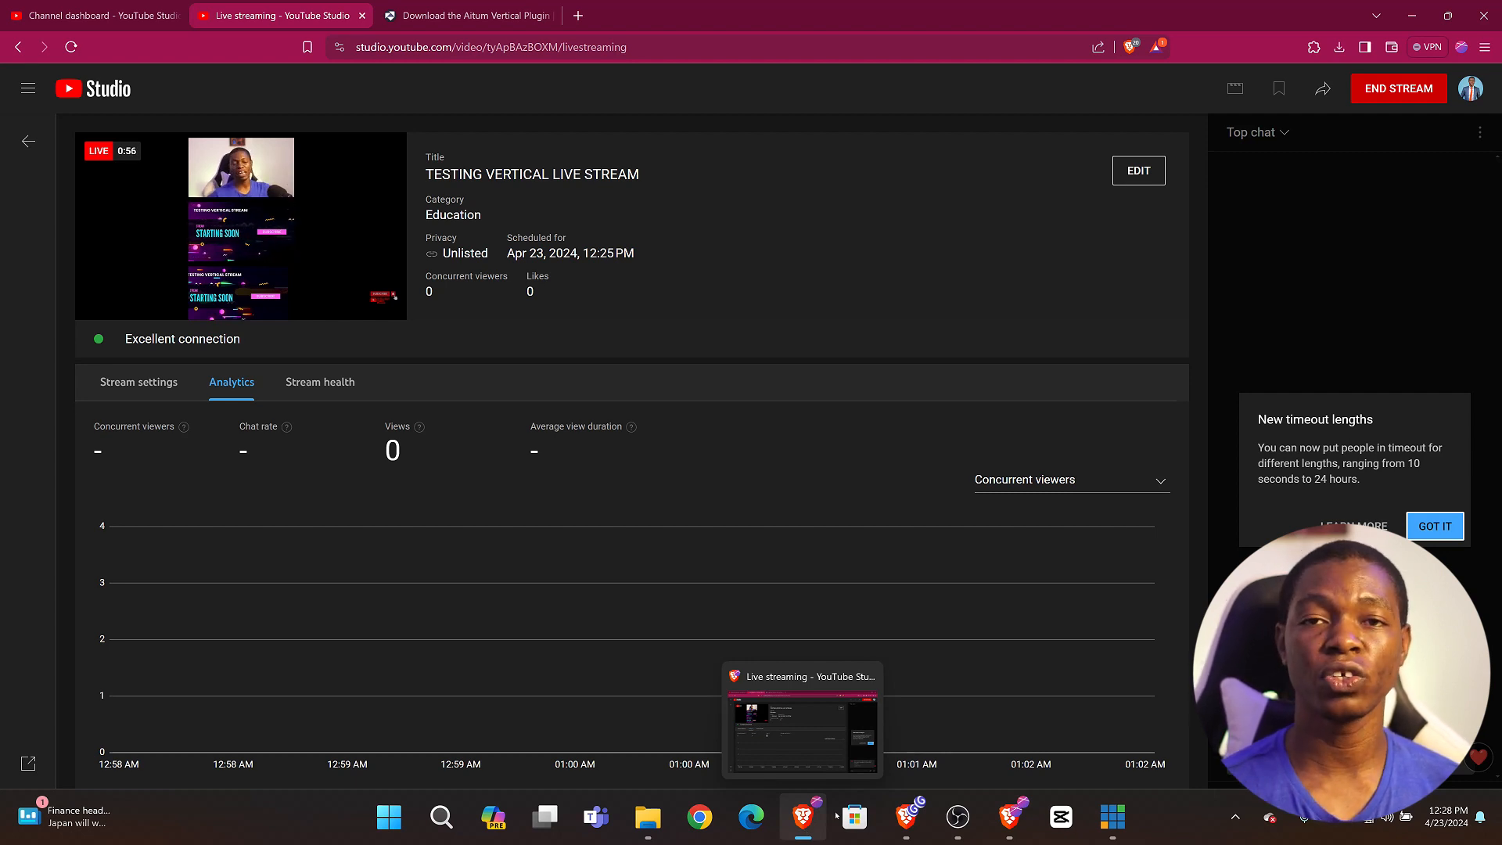
pyautogui.moveTo(976, 835)
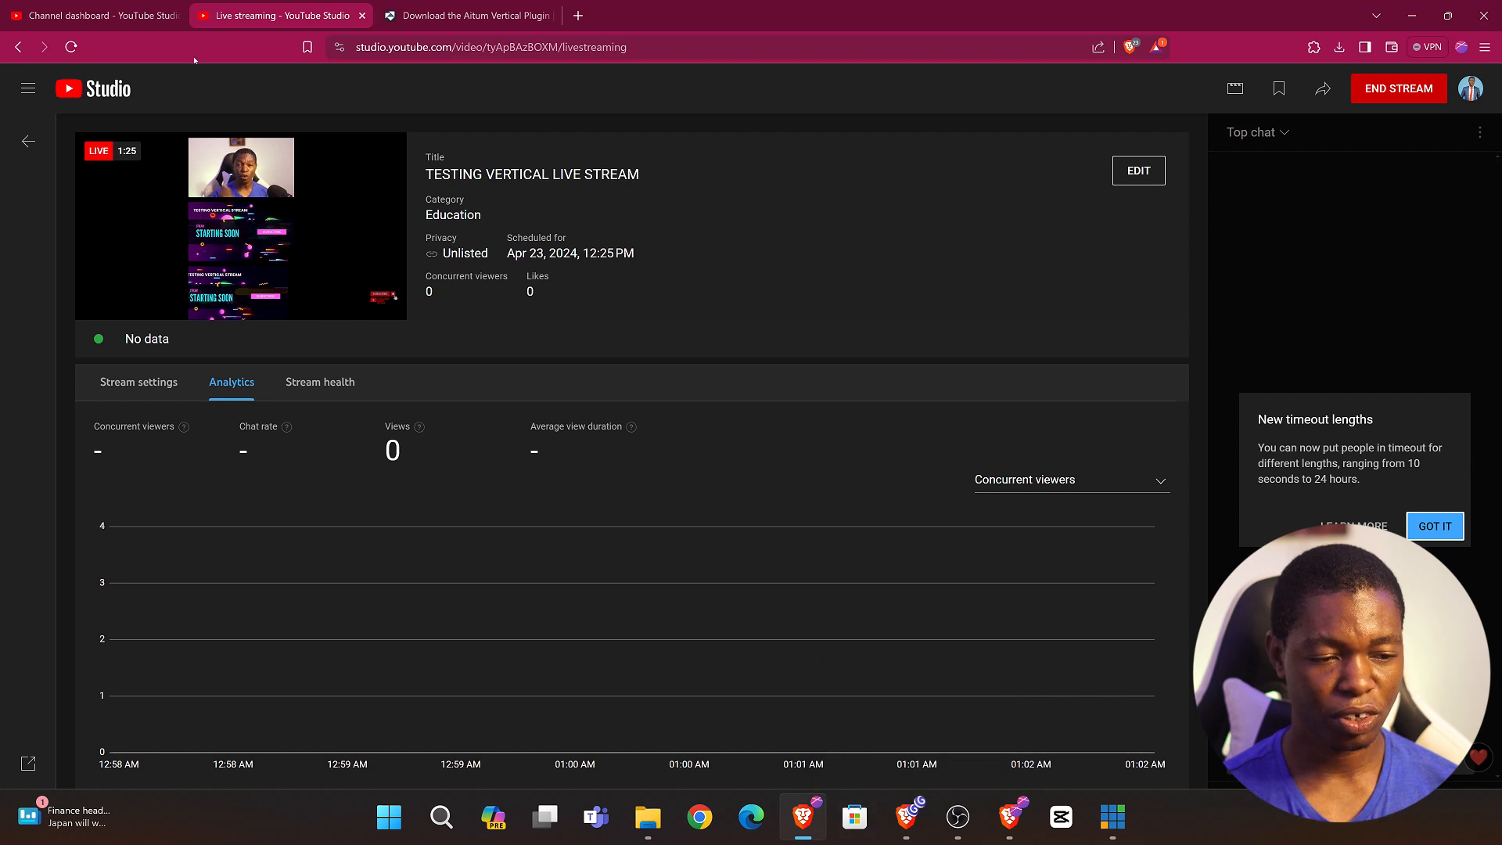
pyautogui.click(145, 18)
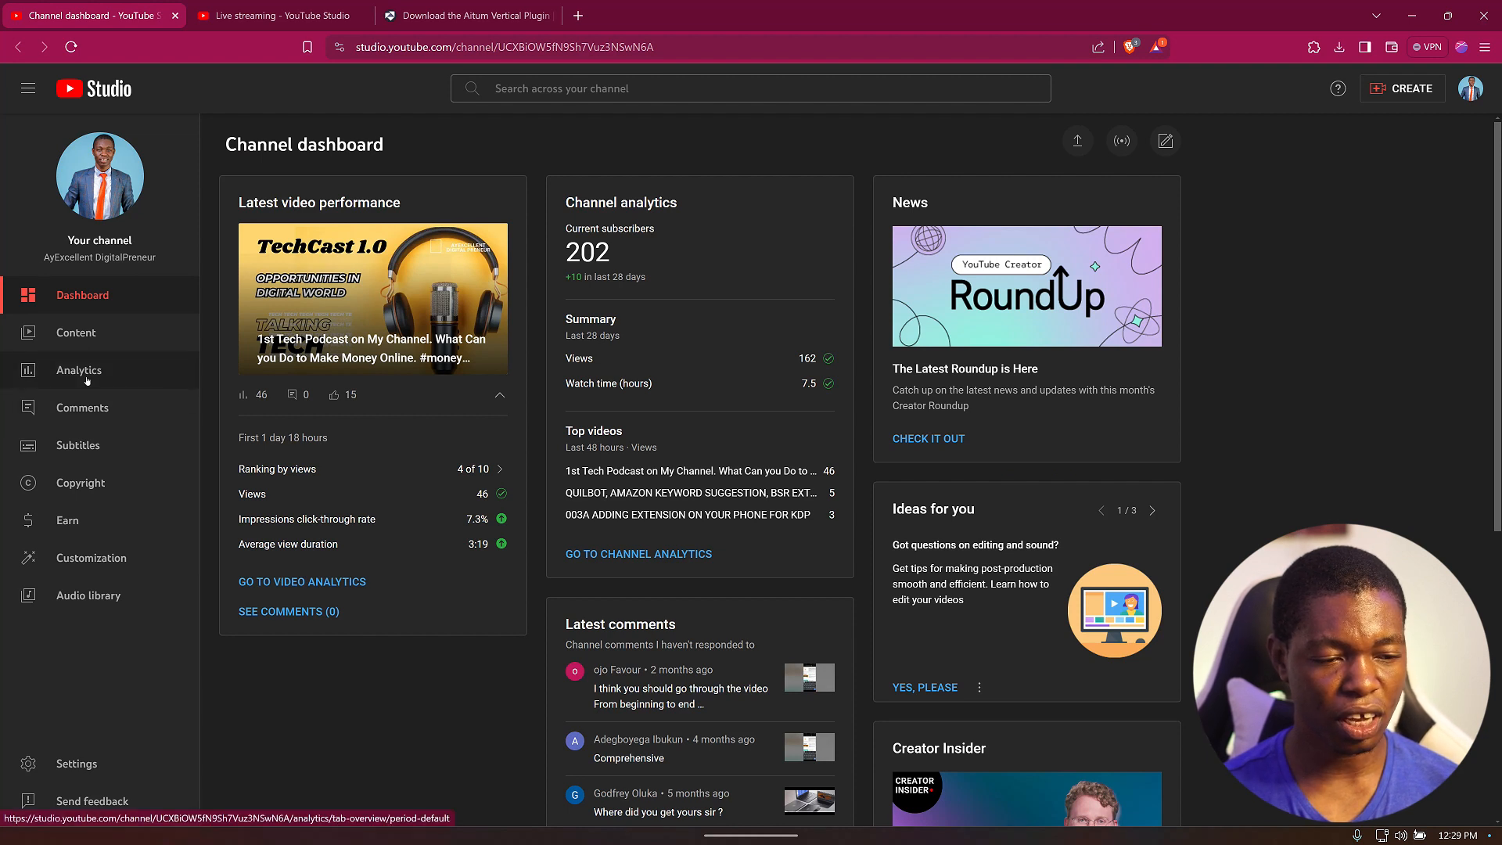
pyautogui.click(75, 332)
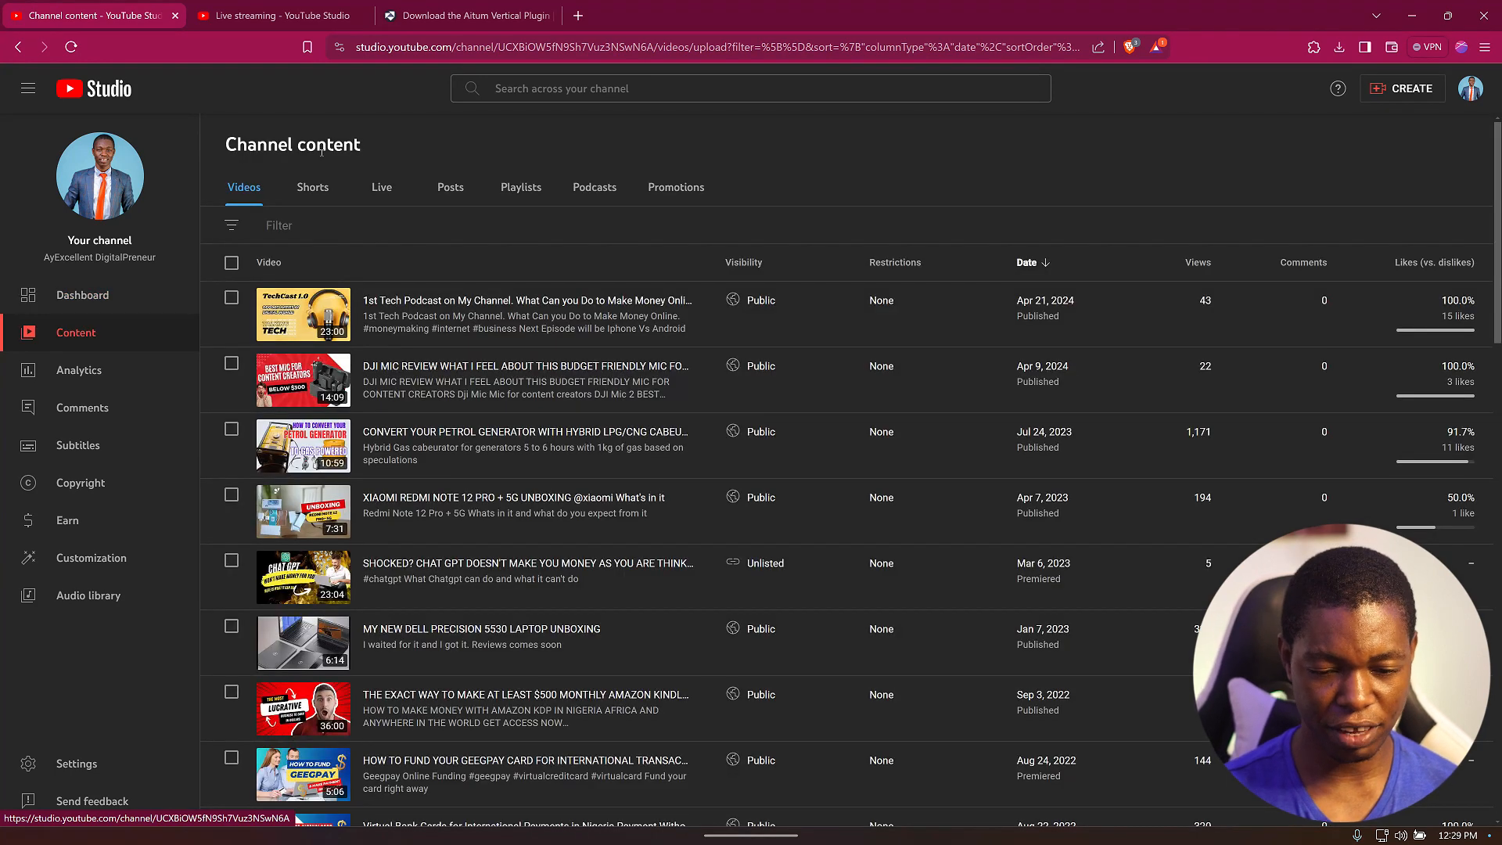
pyautogui.click(384, 192)
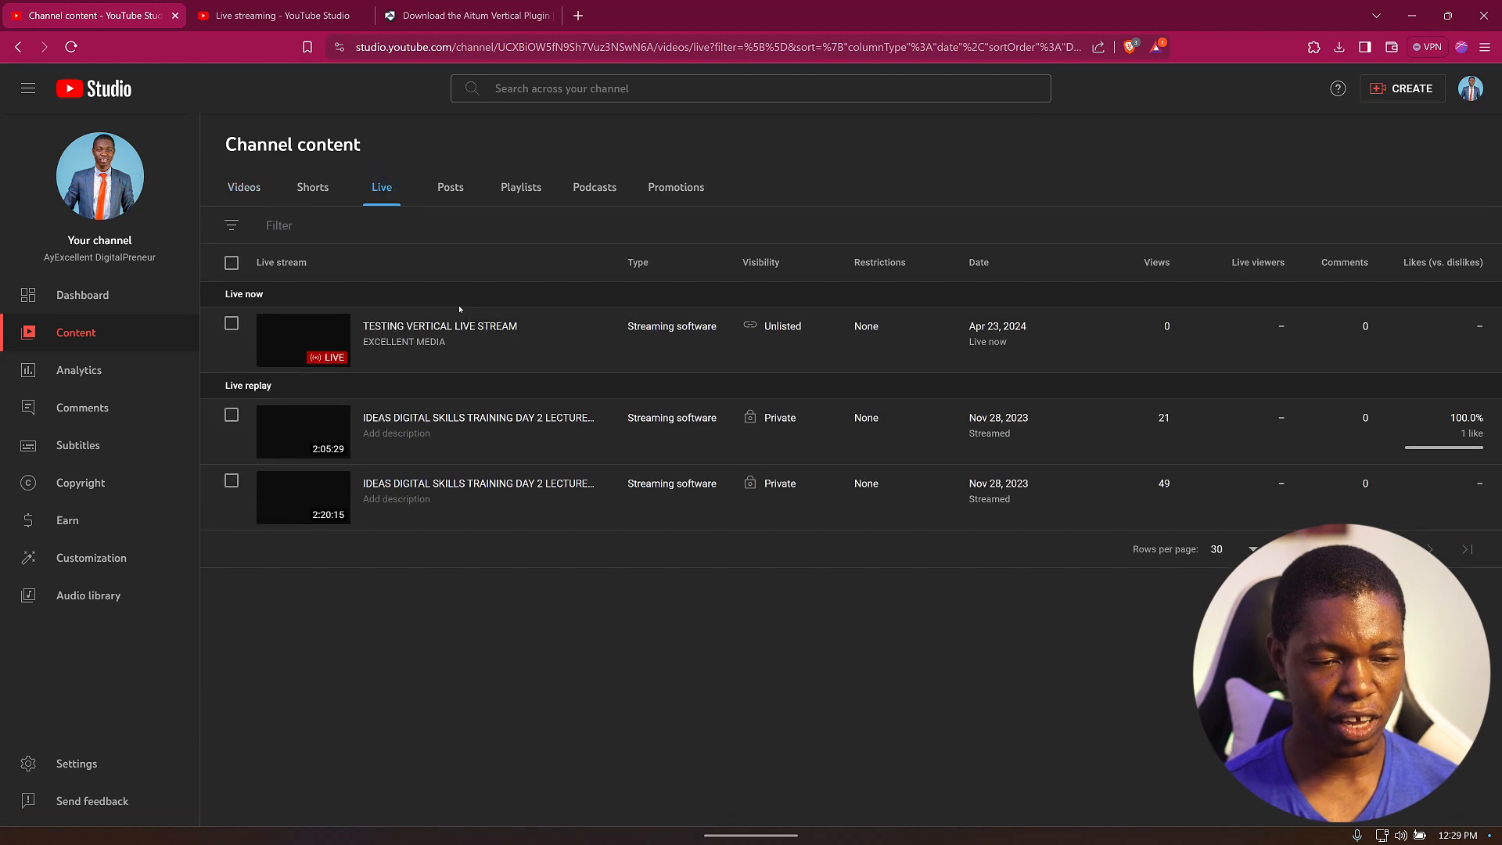
pyautogui.moveTo(374, 352)
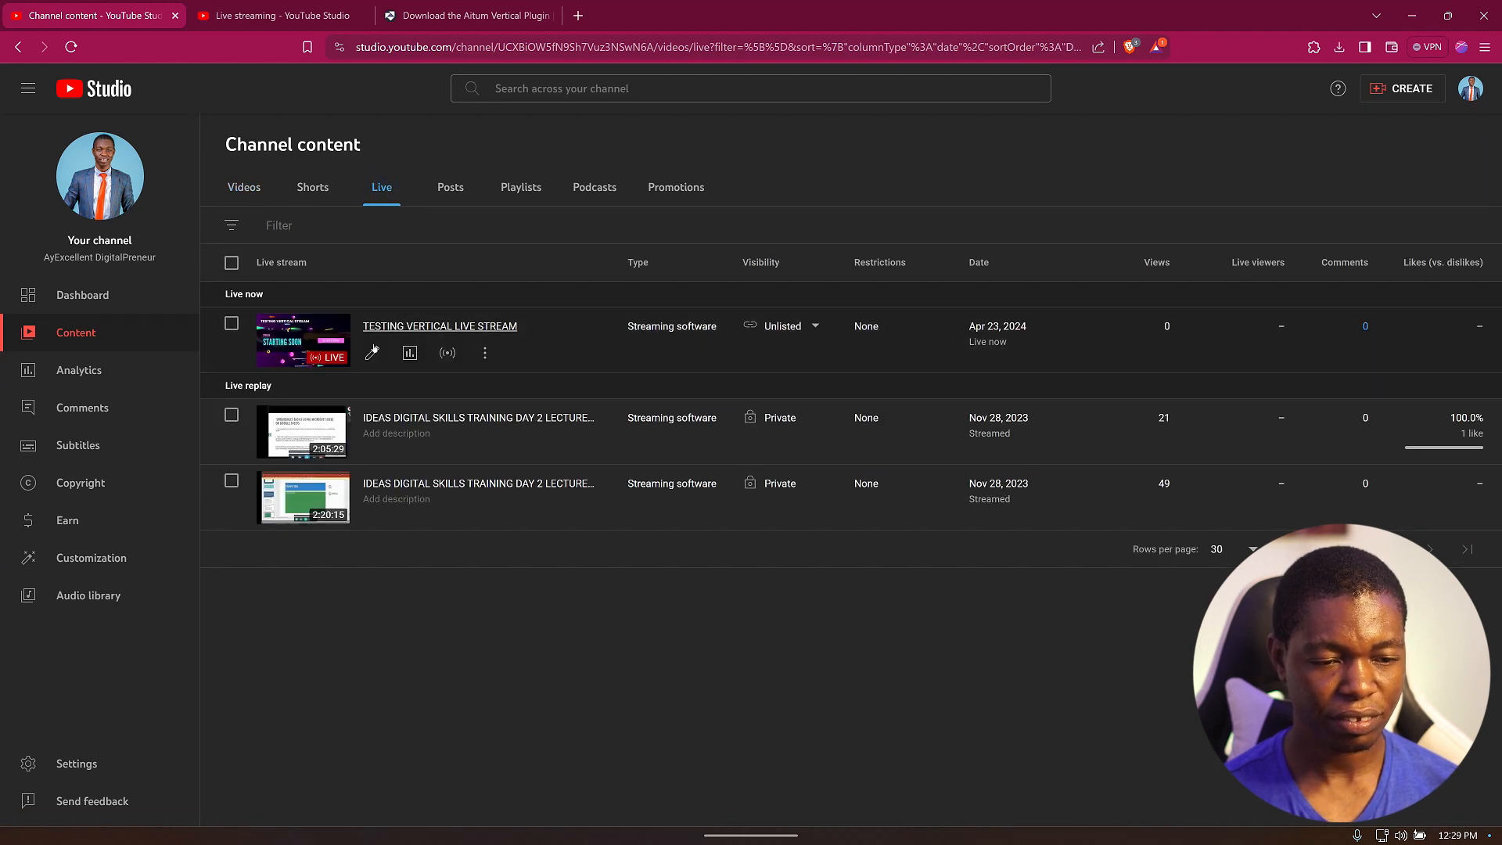
pyautogui.click(485, 354)
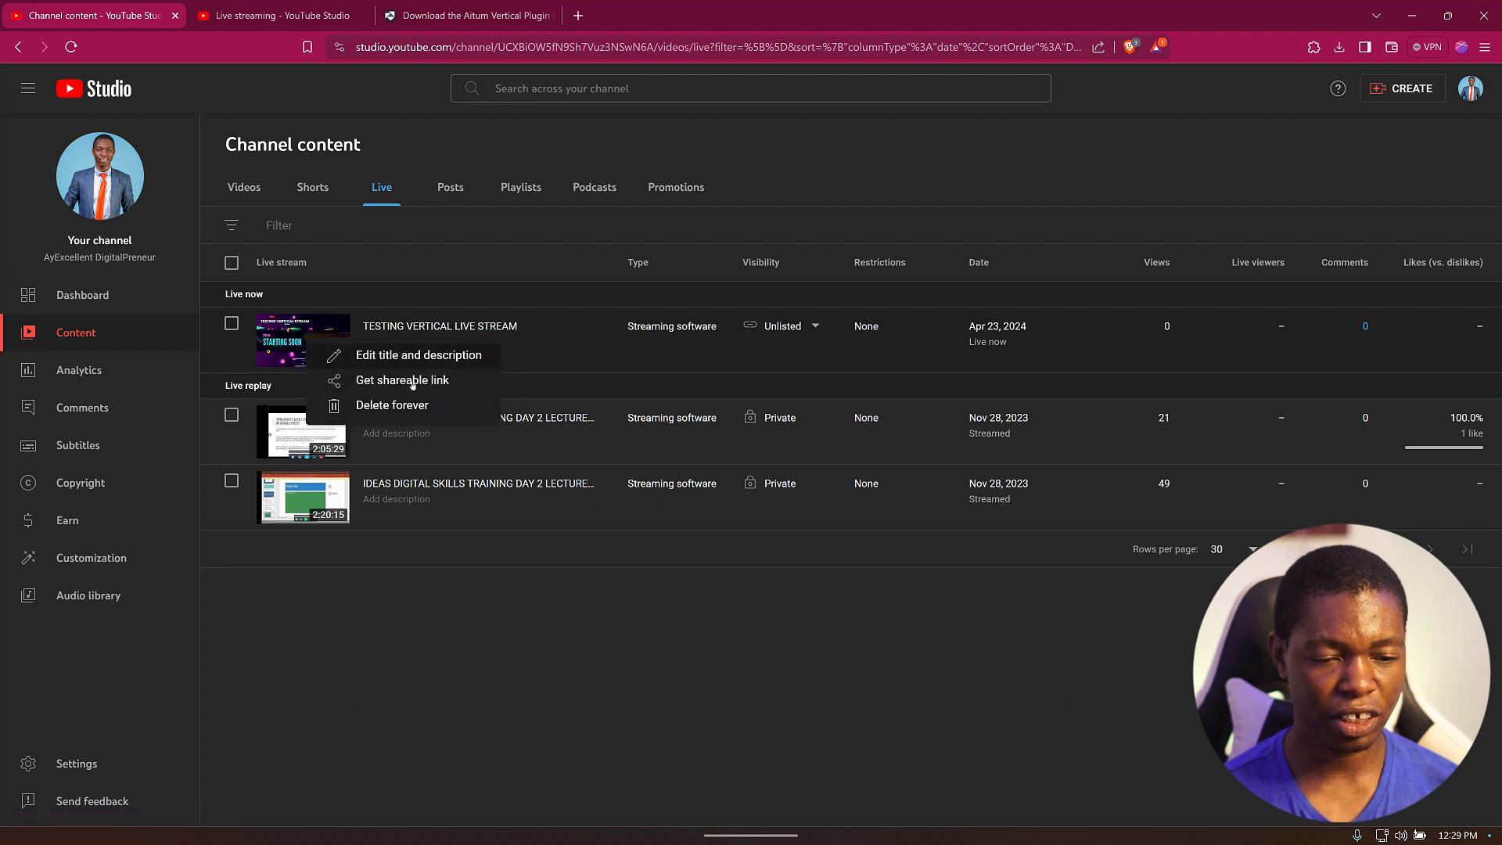
pyautogui.click(413, 382)
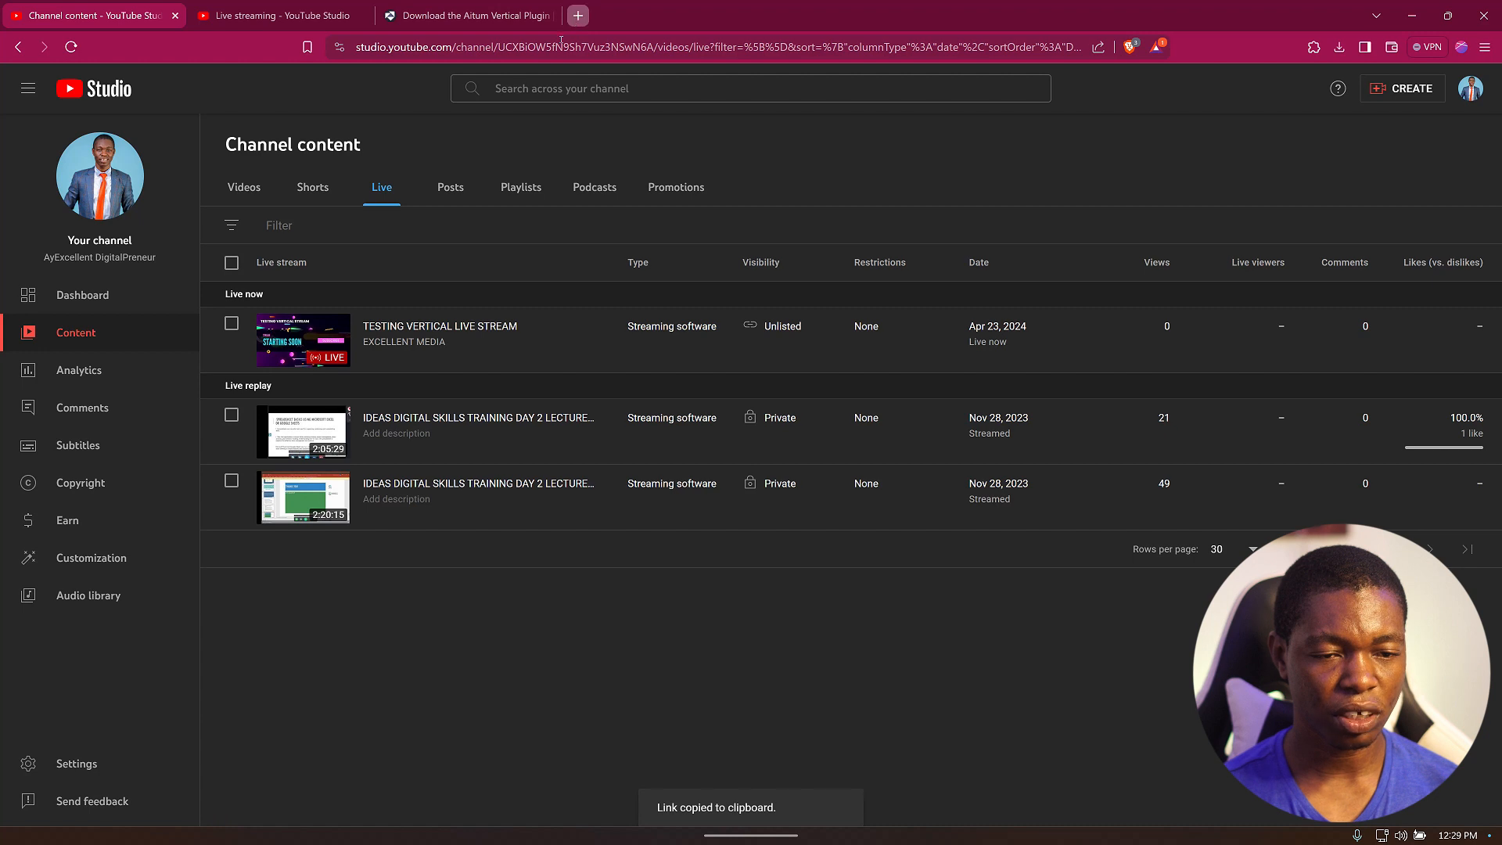
# Open the shareable link in a new tab and toggle the live player's sound.
pyautogui.hotkey('ctrl', 't')
pyautogui.hotkey('ctrl', 'v')
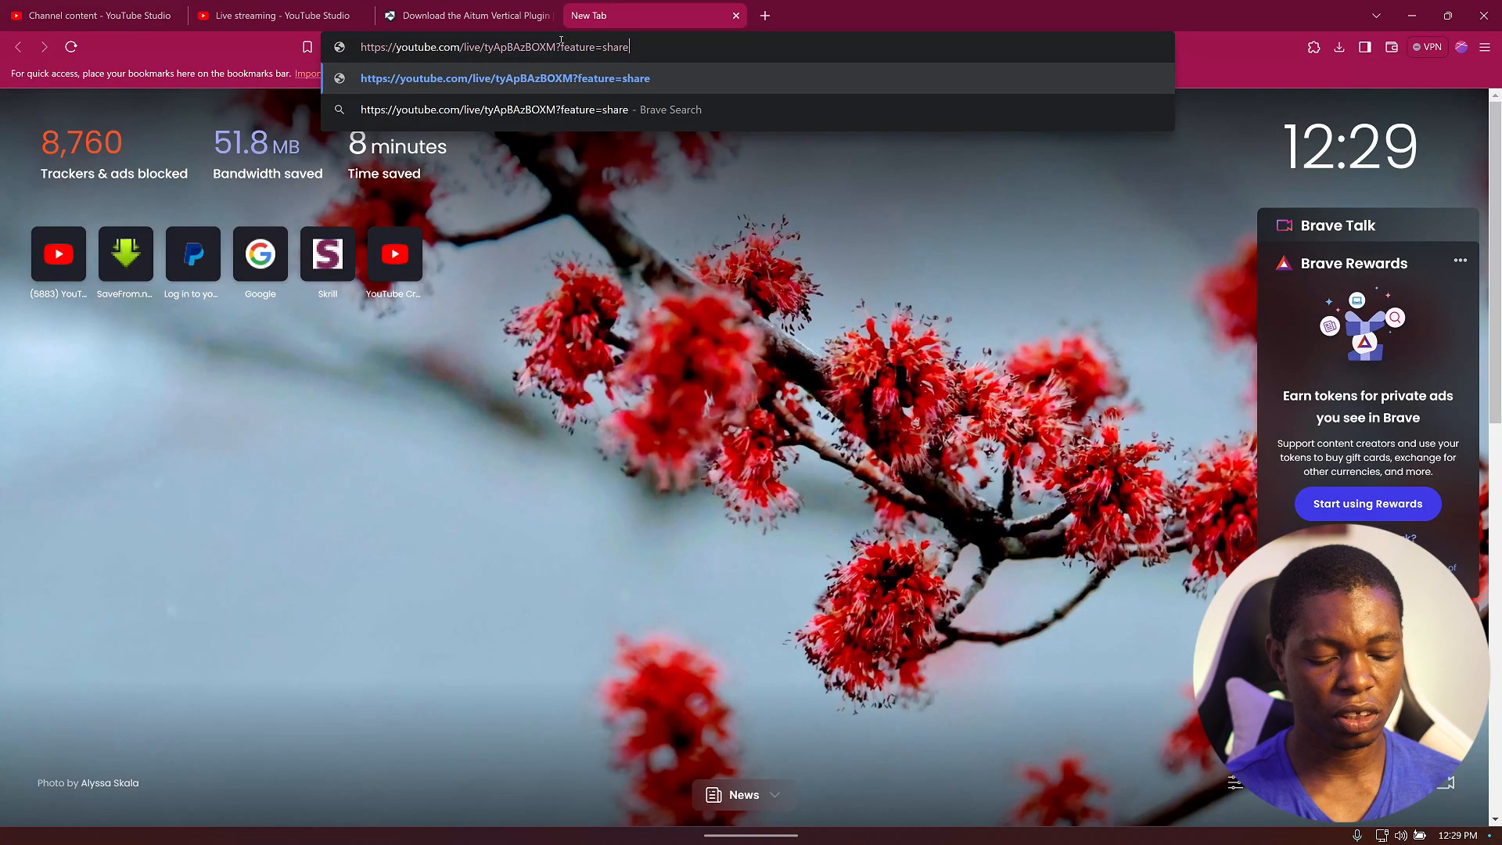
pyautogui.press('Return')
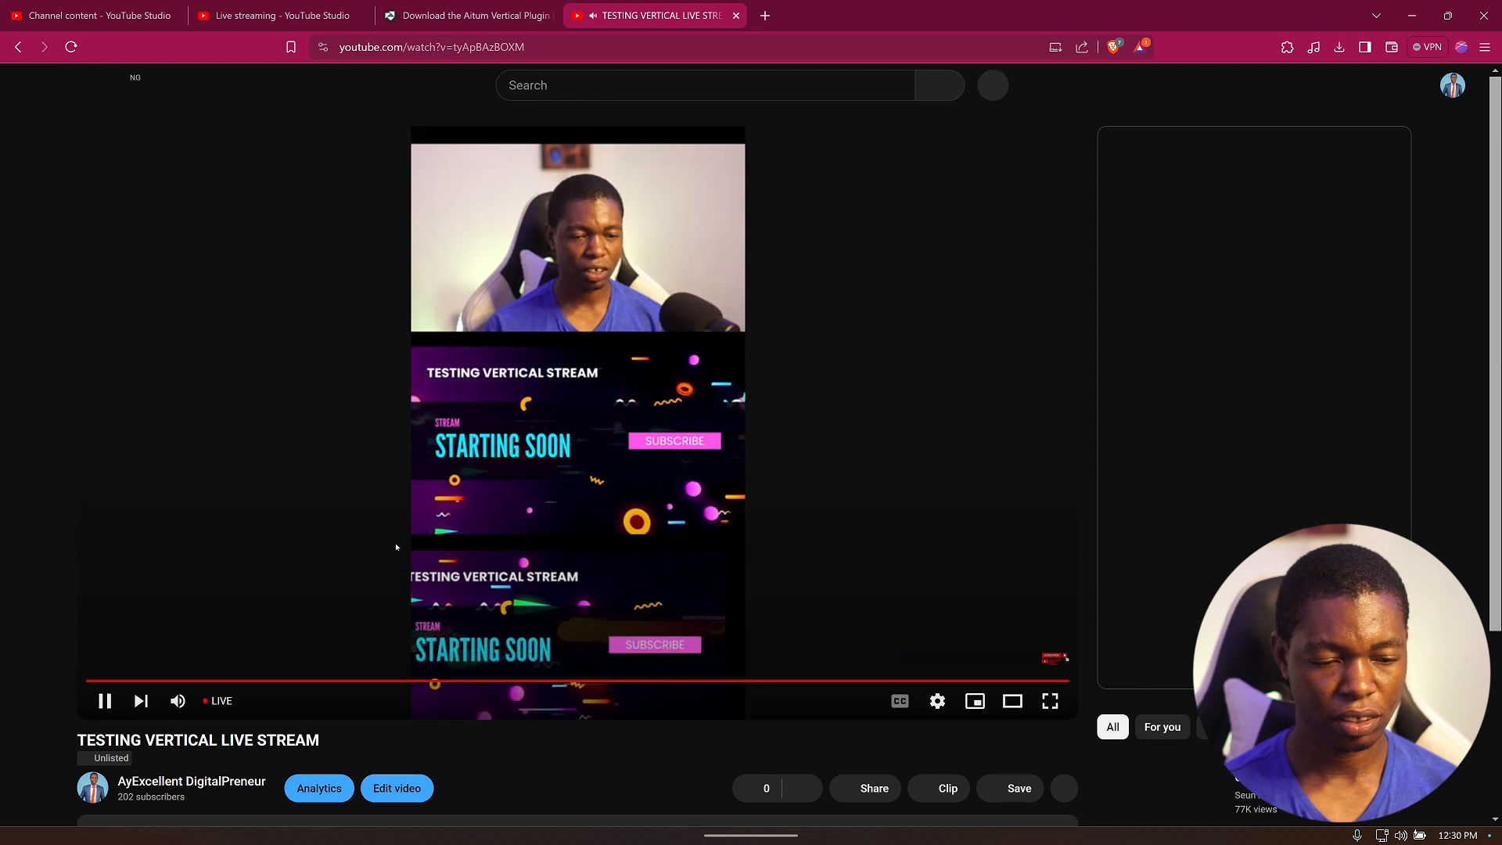
pyautogui.click(177, 701)
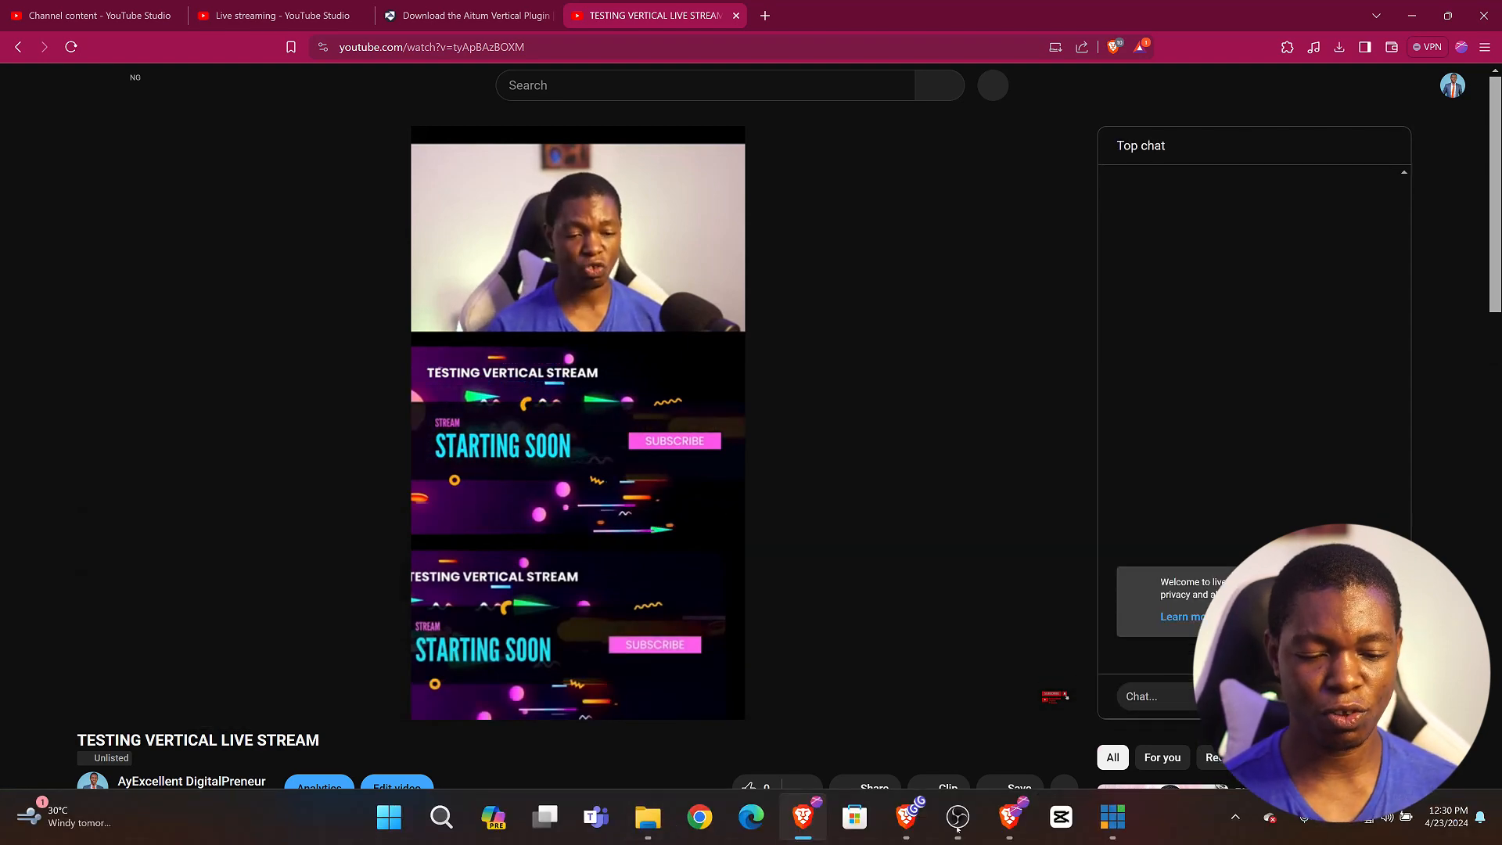
# Open the YouTube Live Control Panel dock, then close it again and dismiss the notice.
pyautogui.click(959, 826)
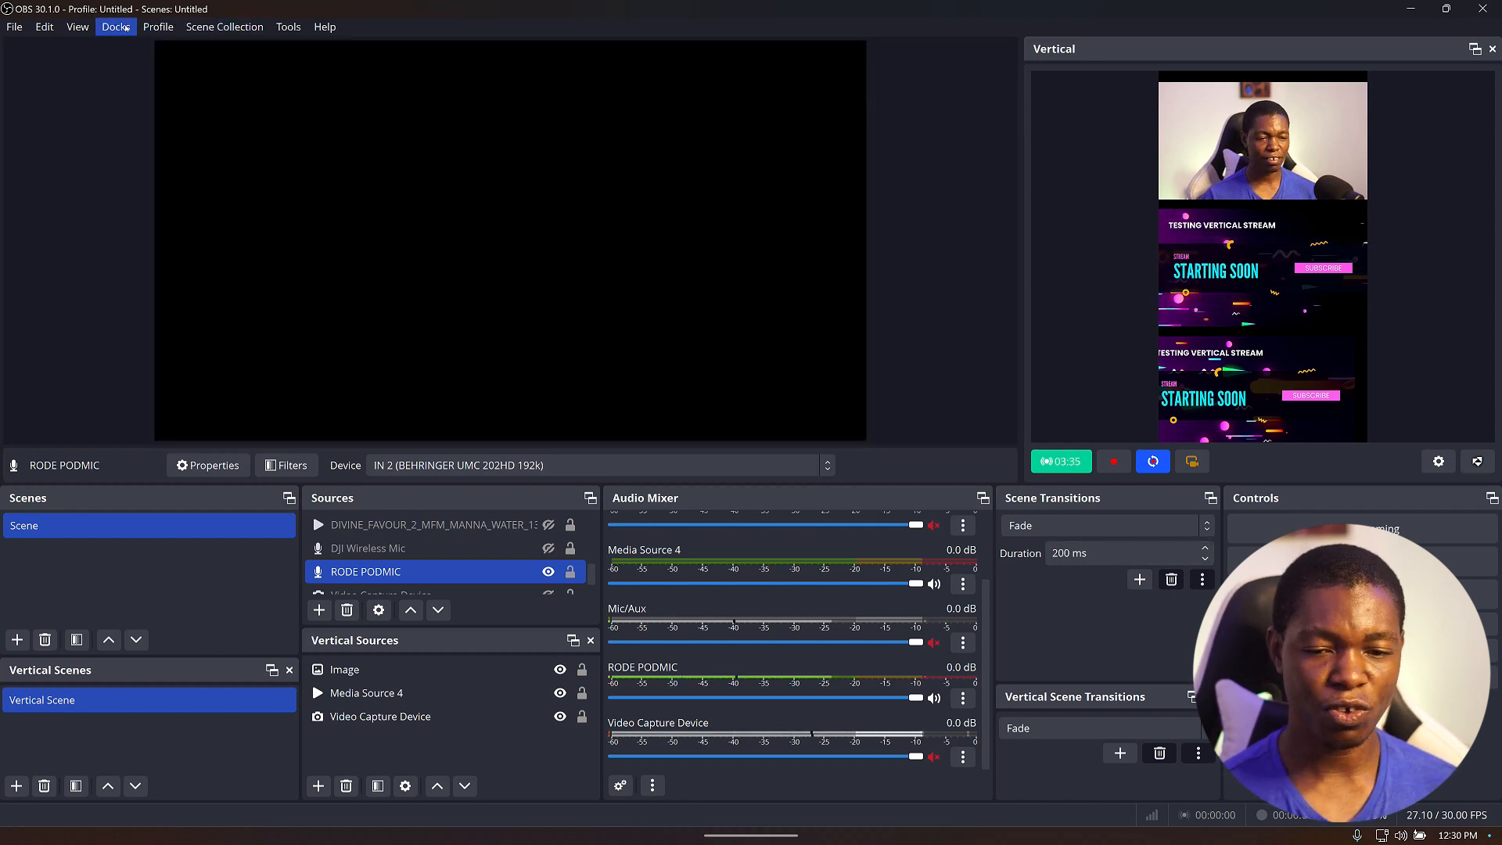
pyautogui.click(126, 28)
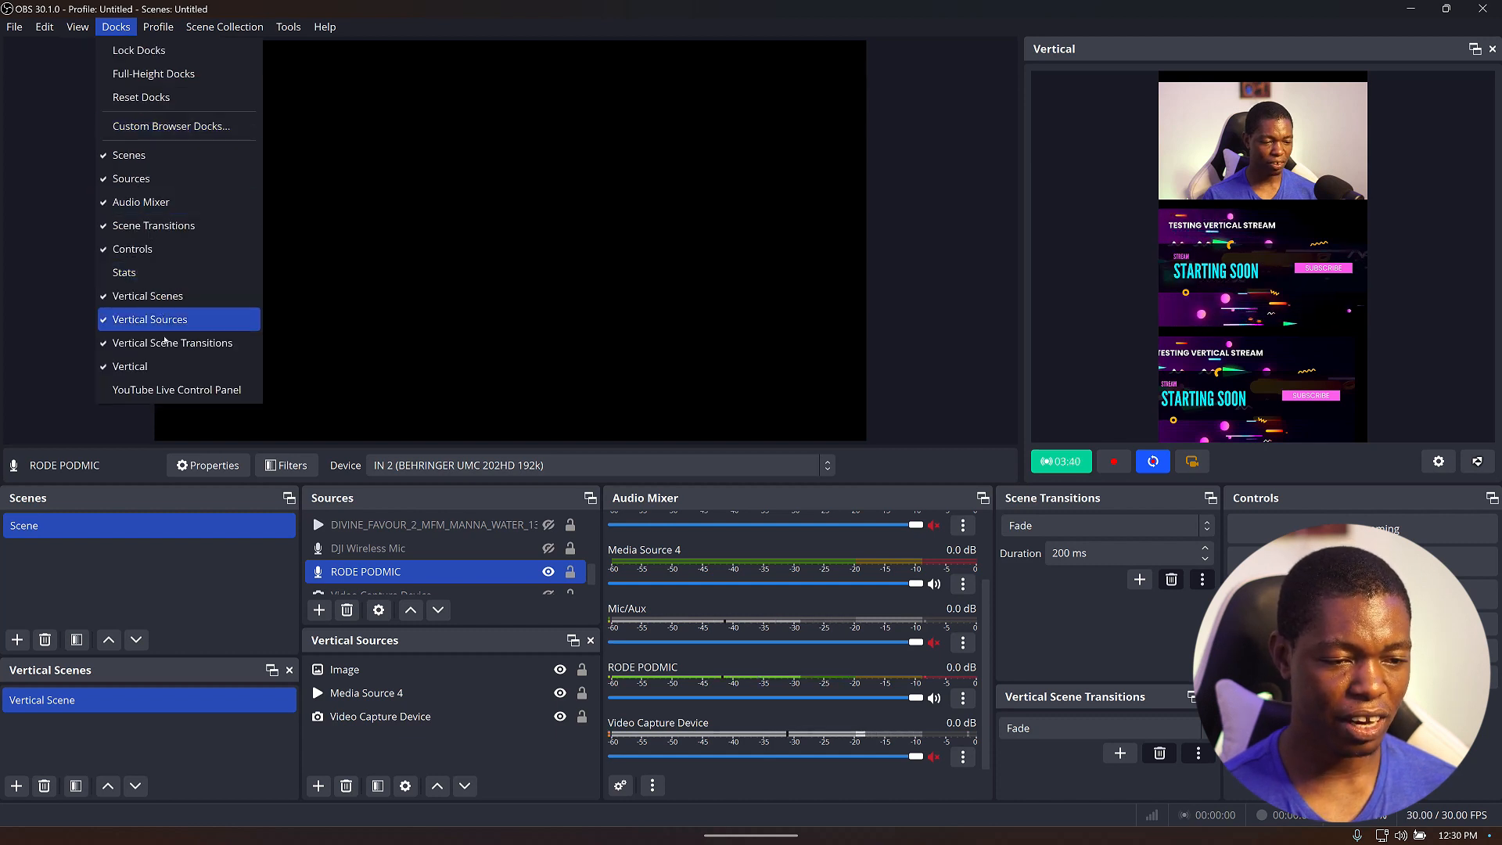
pyautogui.click(180, 397)
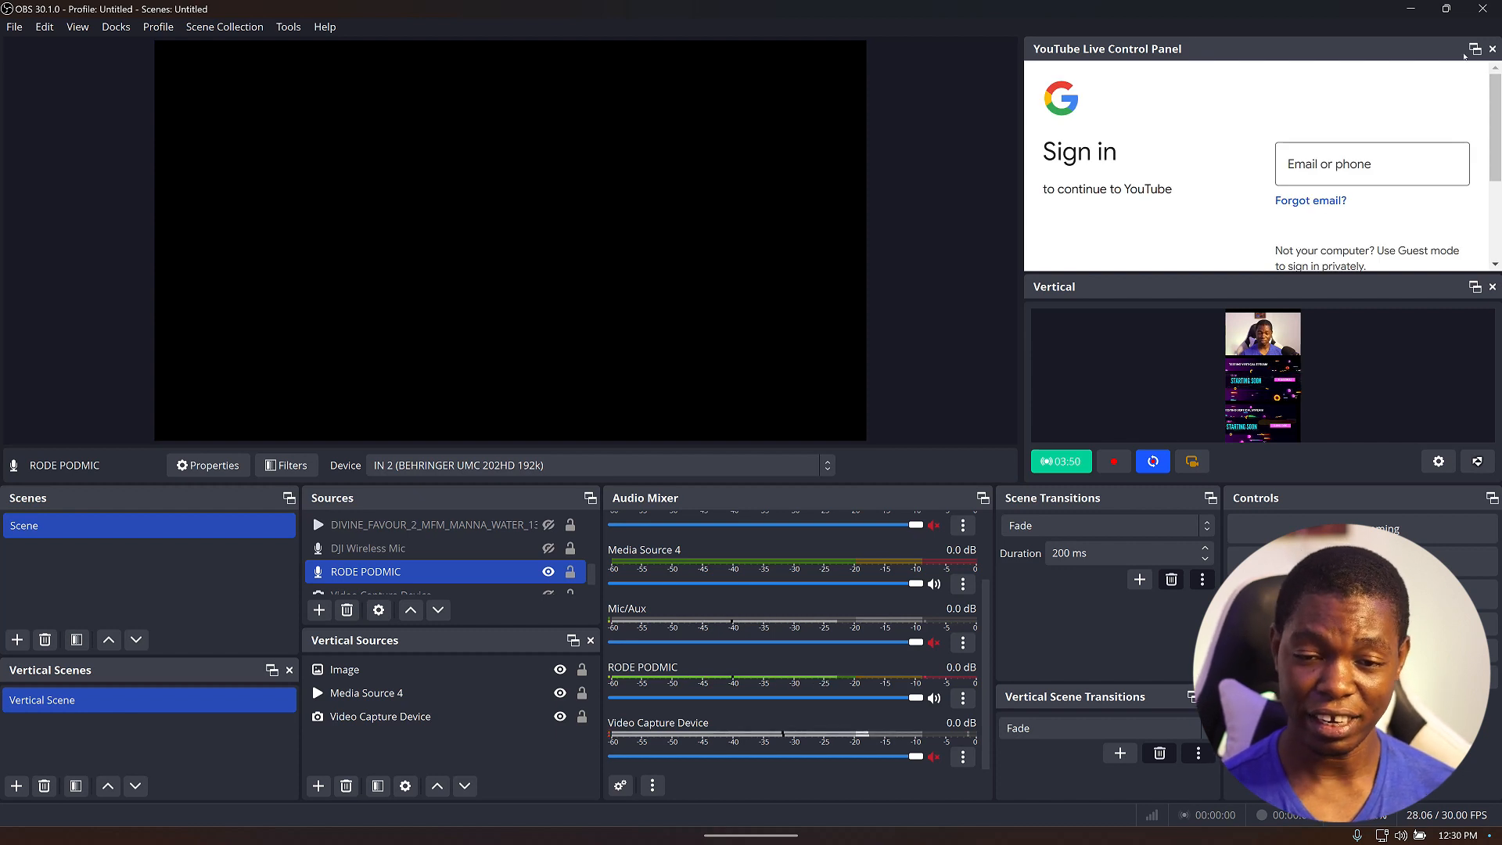
pyautogui.click(1493, 49)
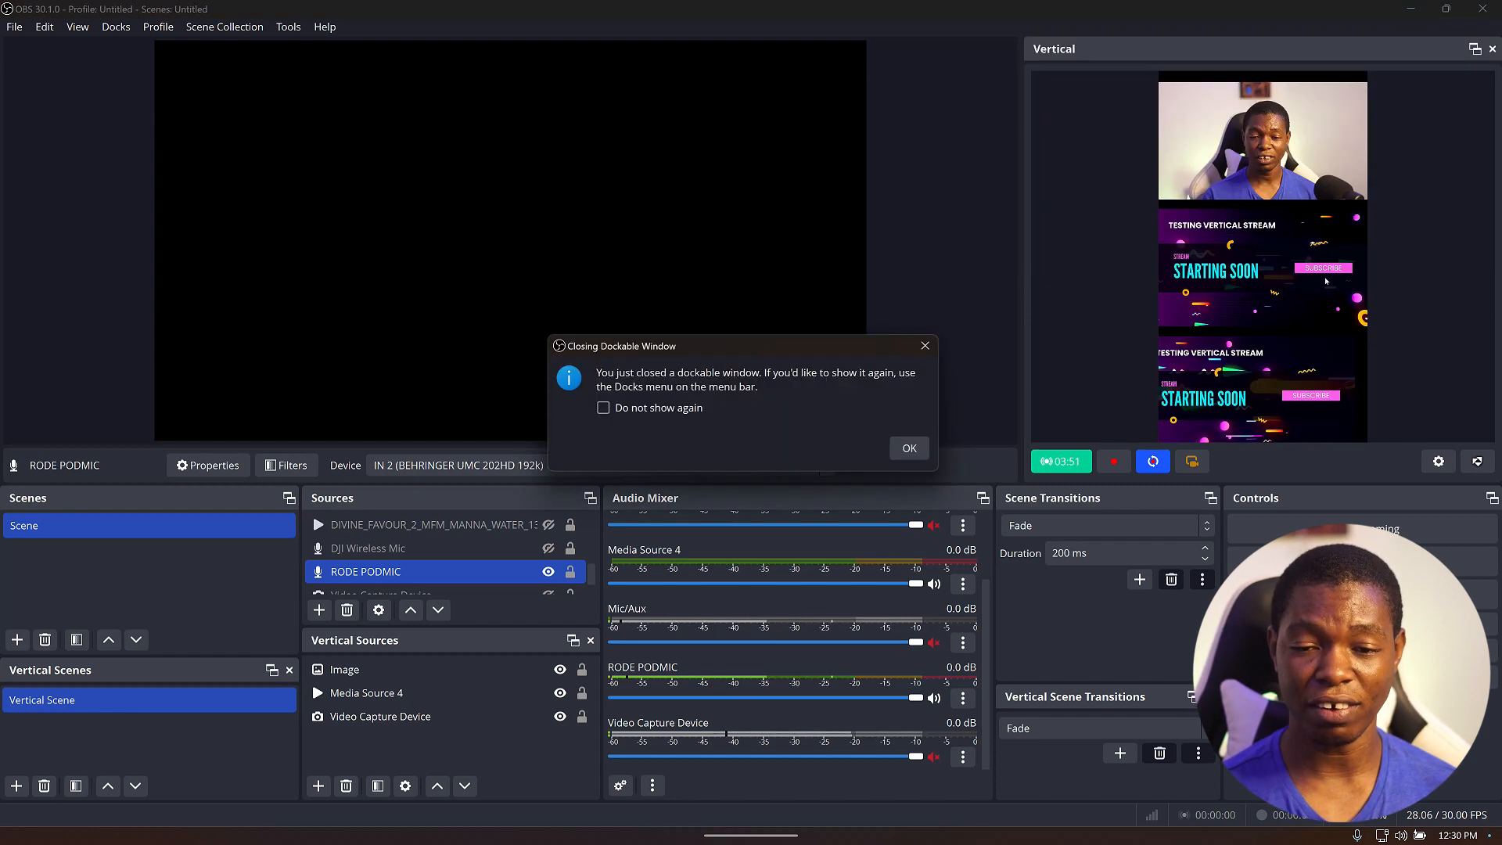
pyautogui.click(909, 449)
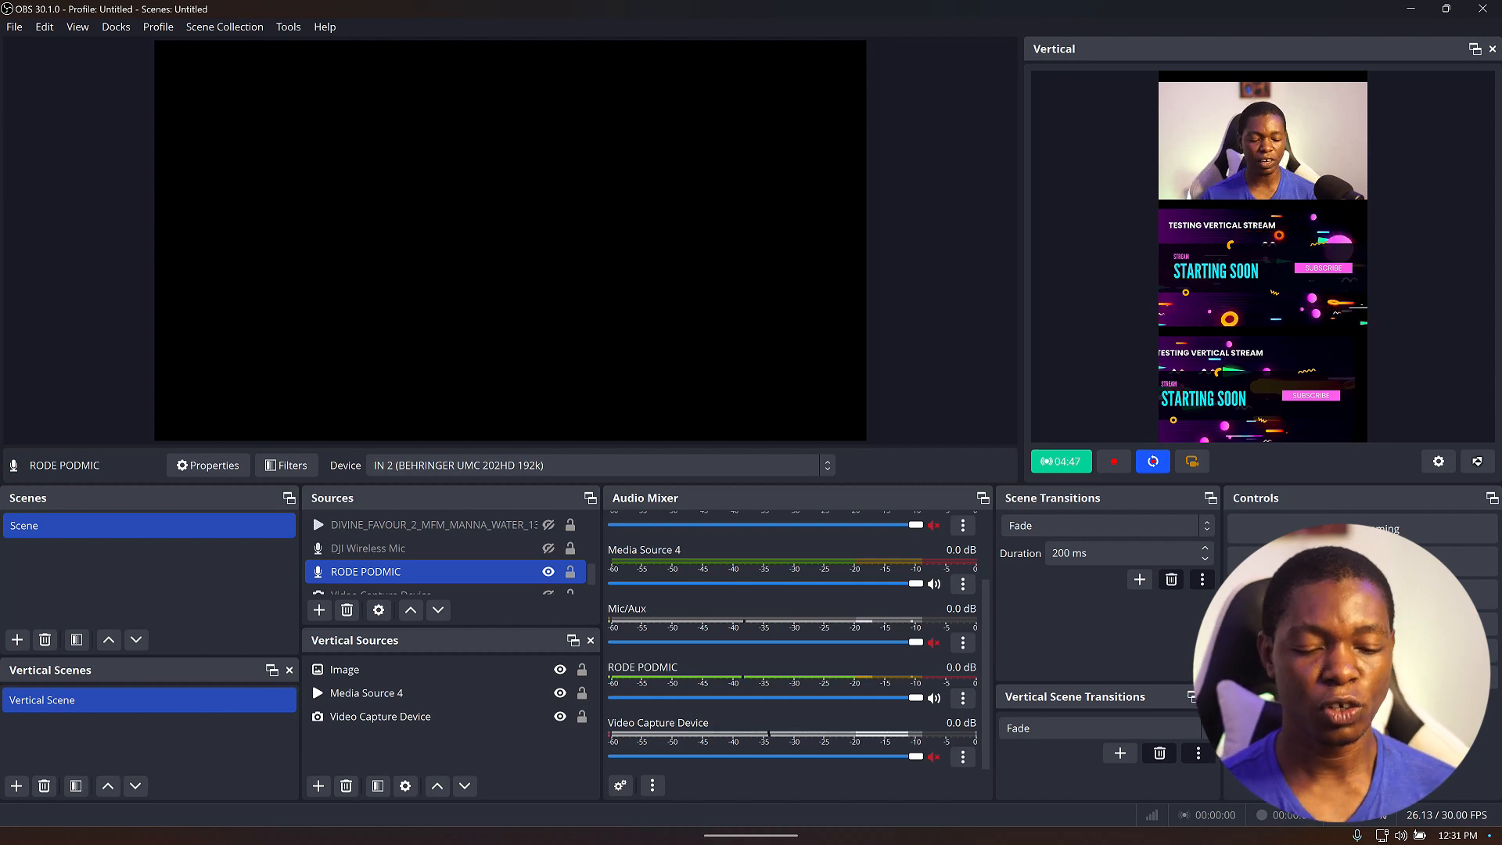
# End the TESTING VERTICAL LIVE STREAM in YouTube Studio and confirm ending it.
pyautogui.moveTo(810, 842)
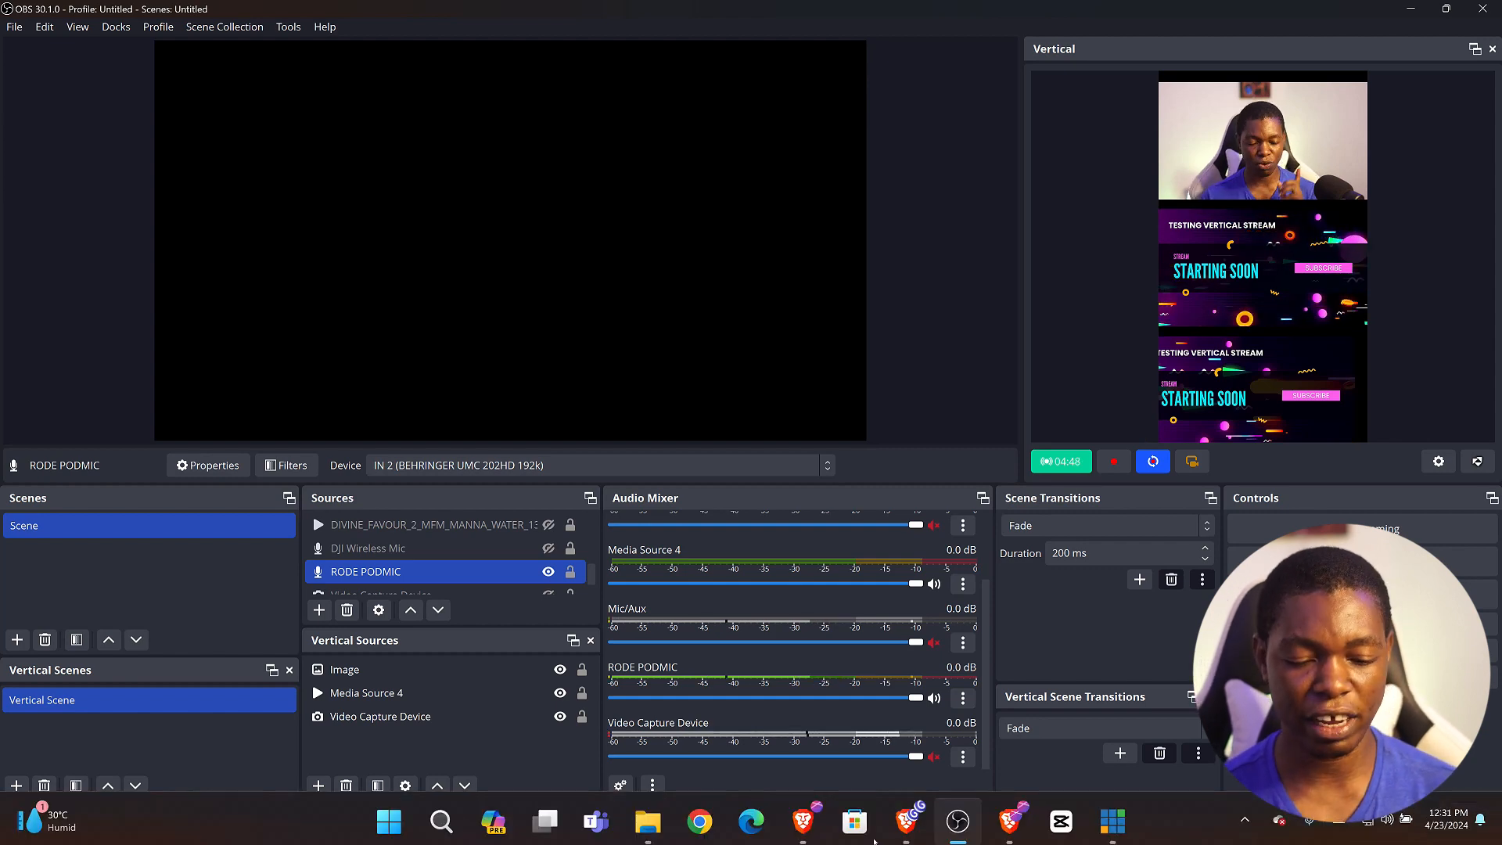
pyautogui.click(802, 817)
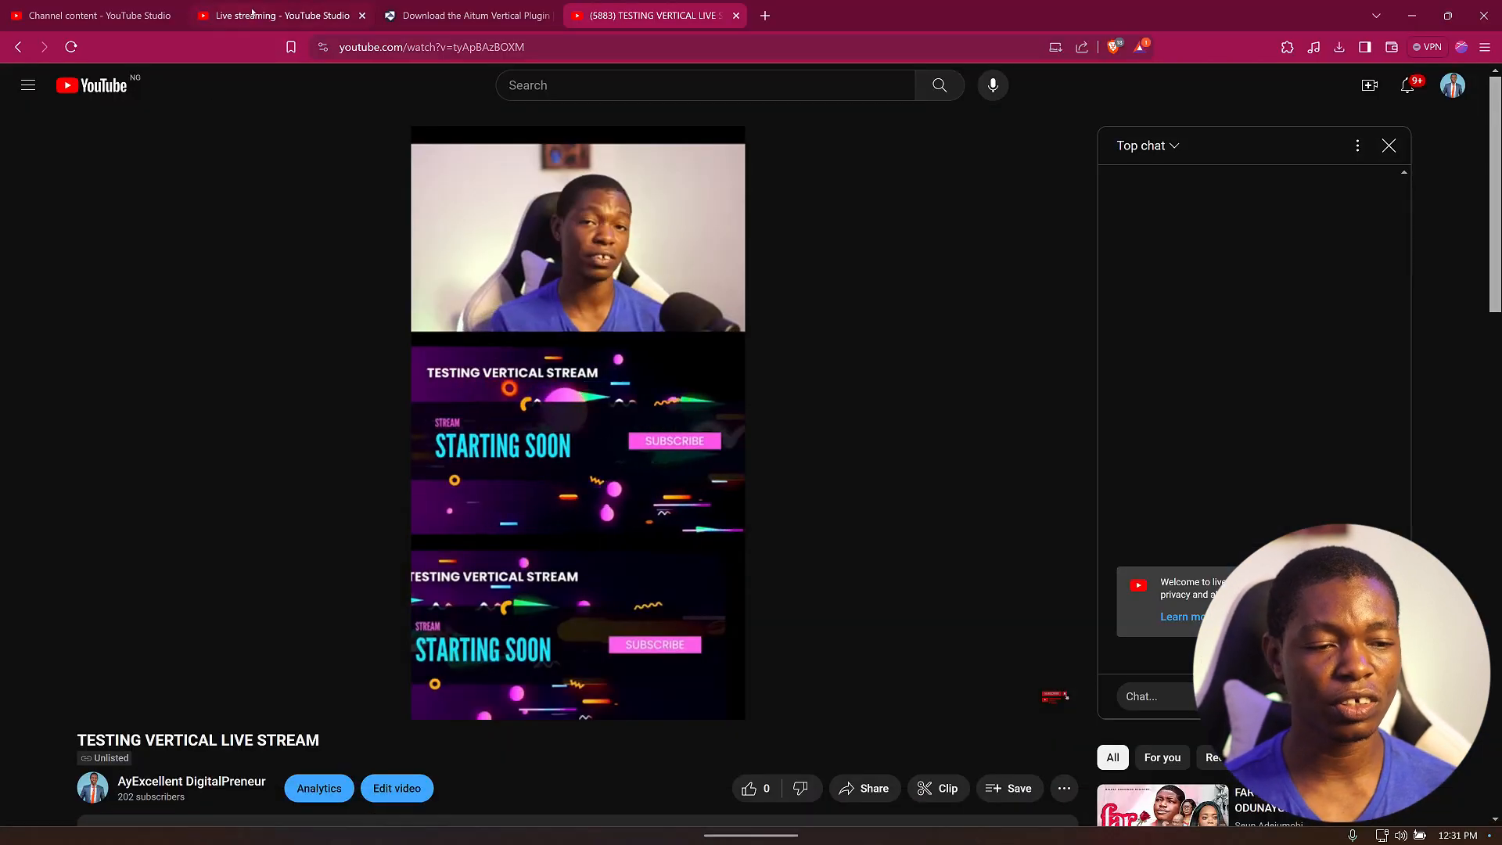
pyautogui.click(227, 17)
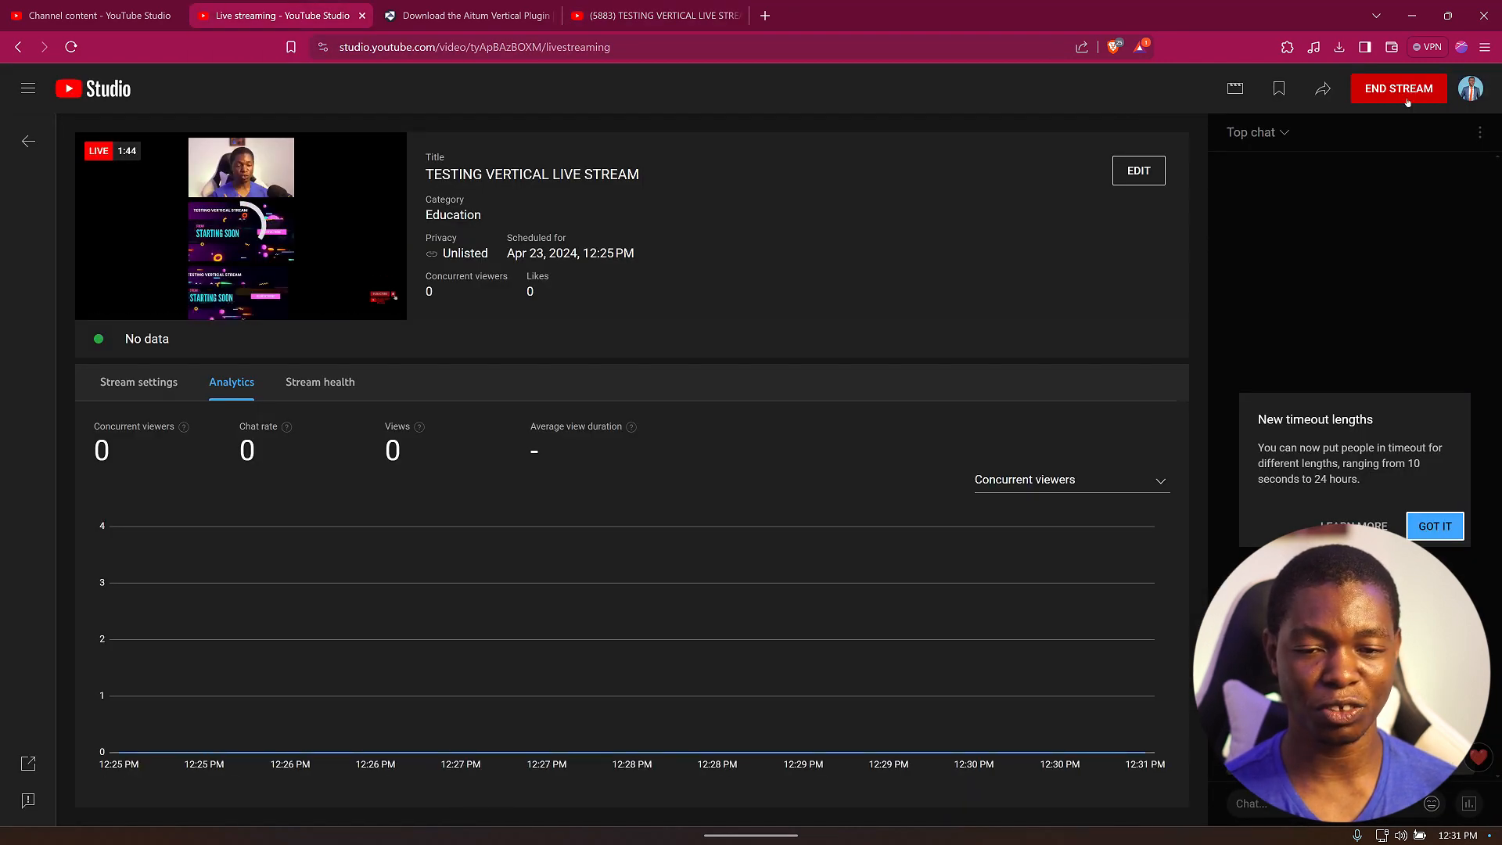
pyautogui.click(1407, 100)
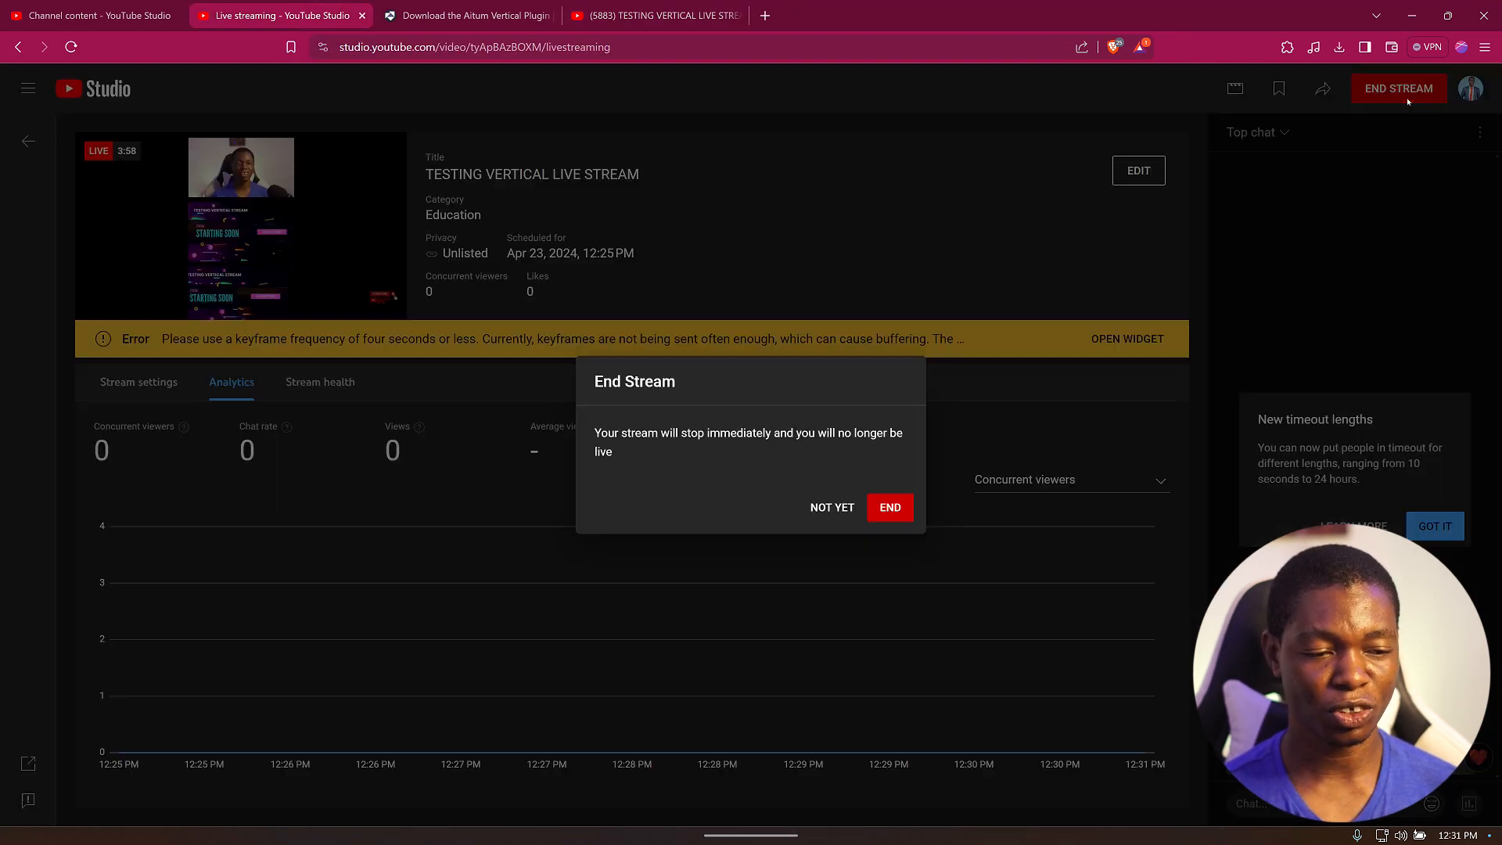
pyautogui.click(890, 507)
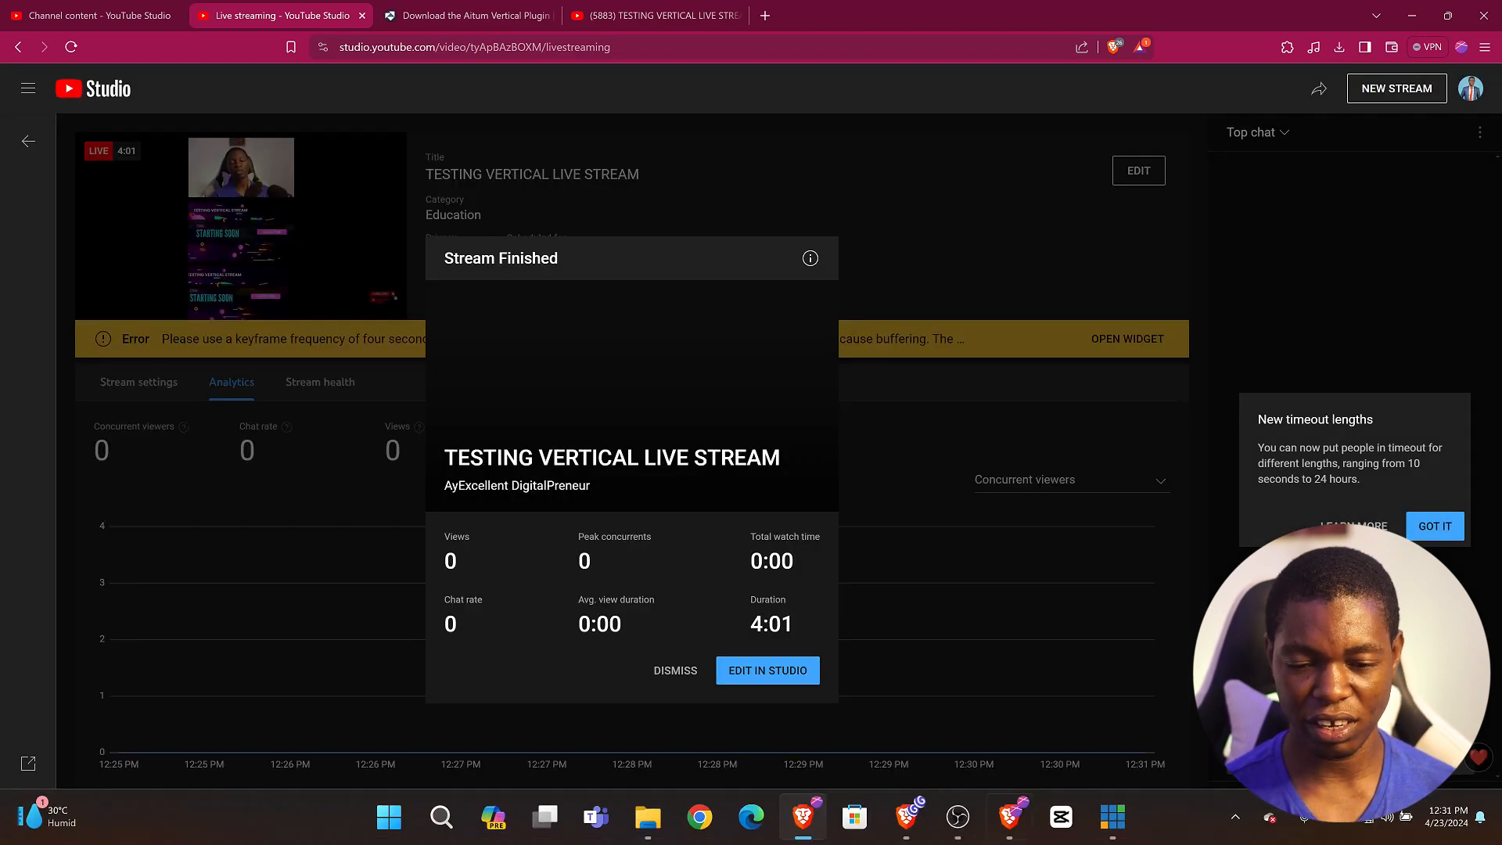
# Return to OBS and stop streaming the vertical output.
pyautogui.click(962, 822)
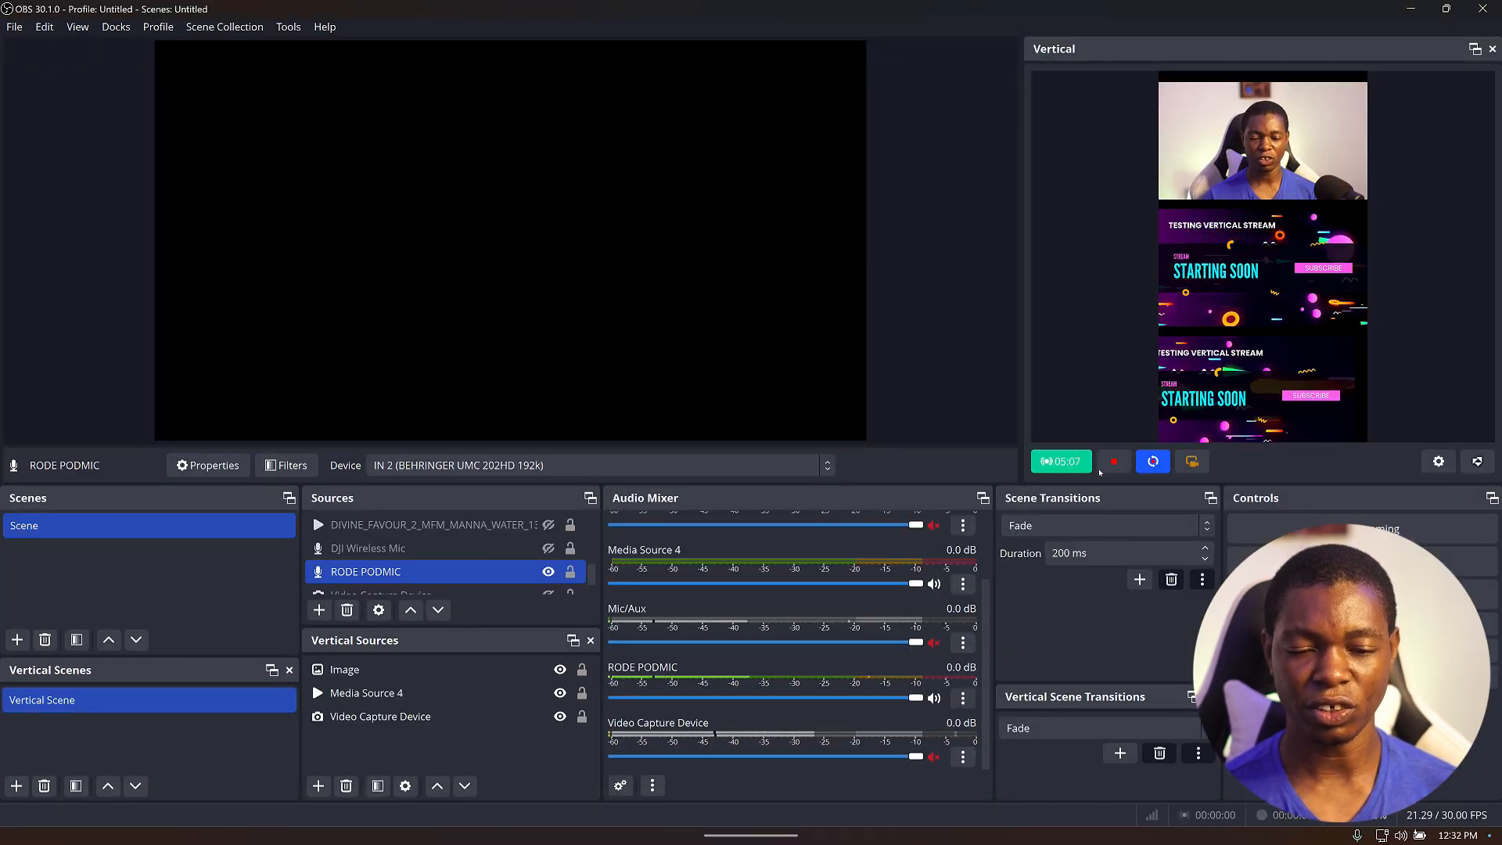
pyautogui.click(1072, 463)
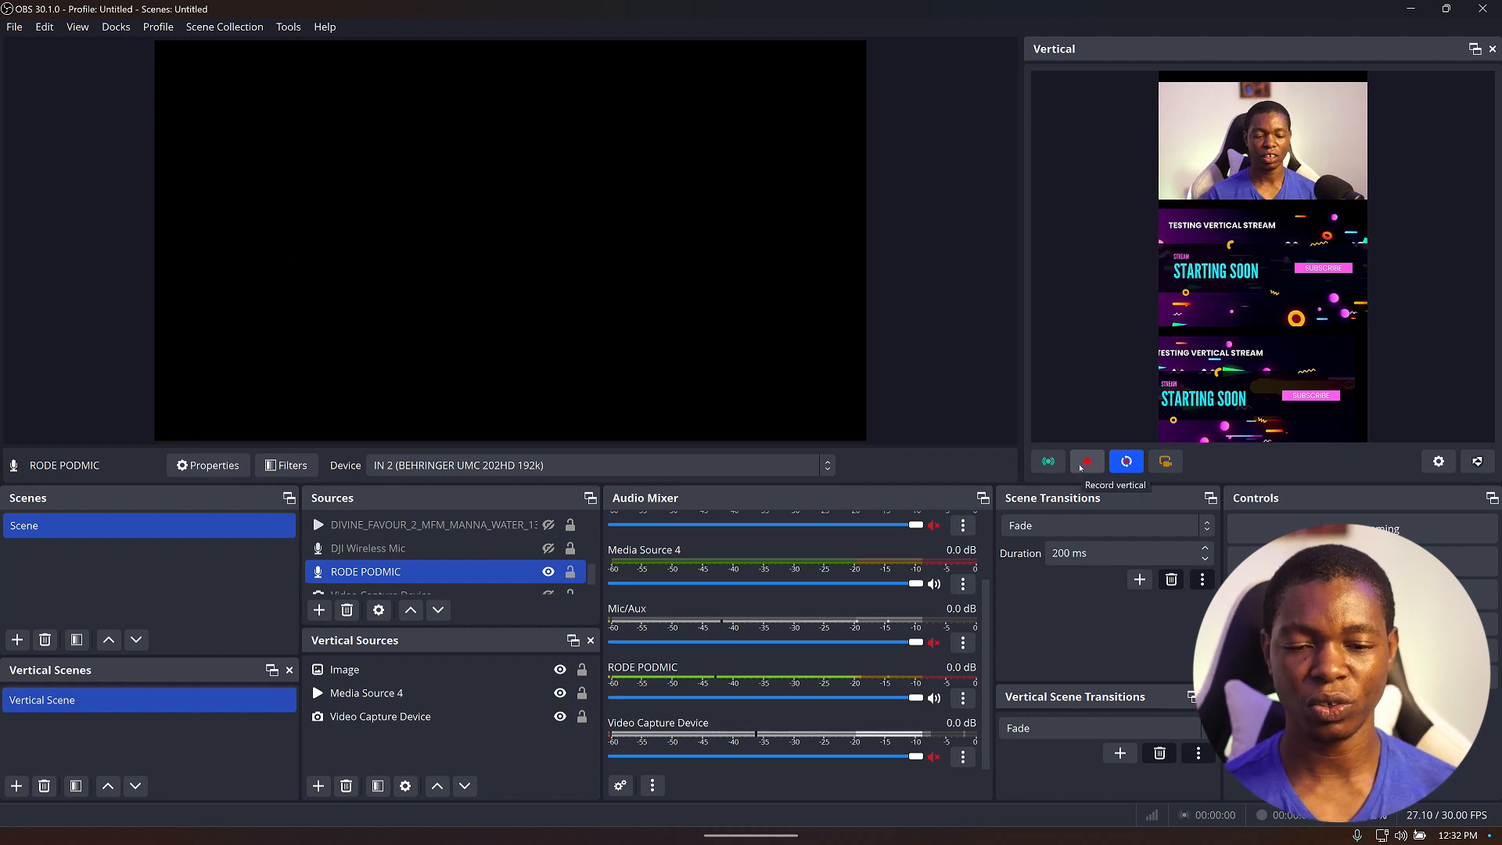